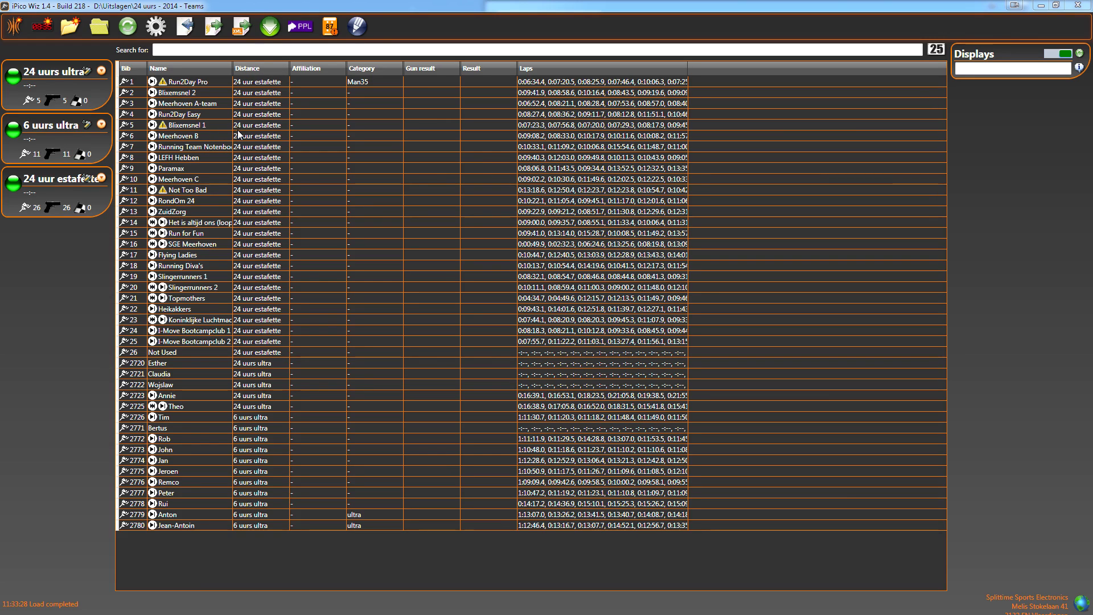
Create a new event named DemoRace using TagMap.txt from the Uitslagen folder as its tagmap.
left_click(69, 28)
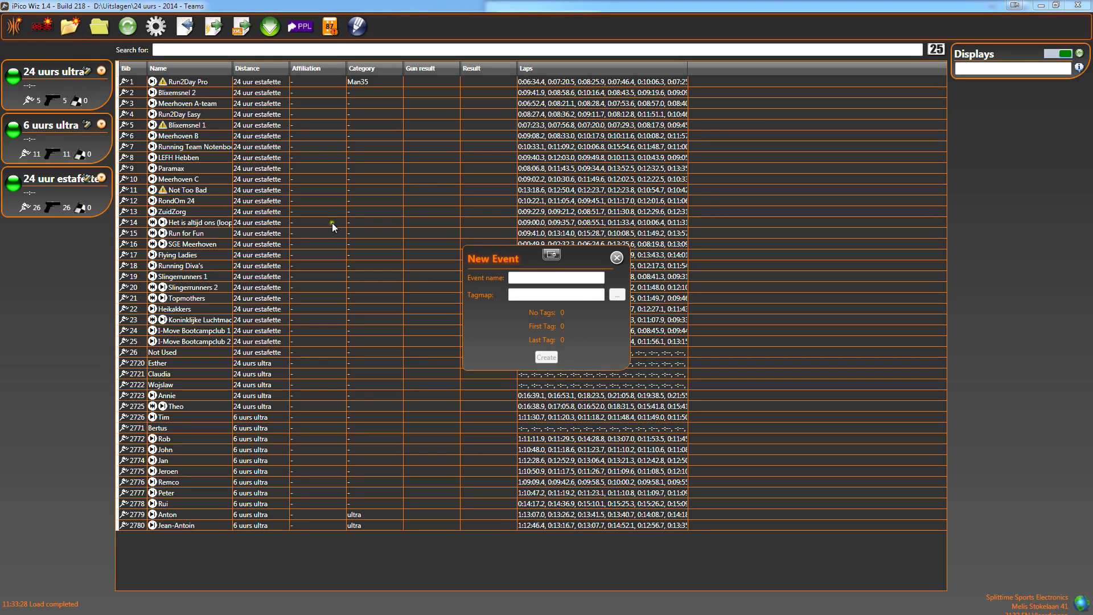
left_click(536, 275)
type("DemoRace")
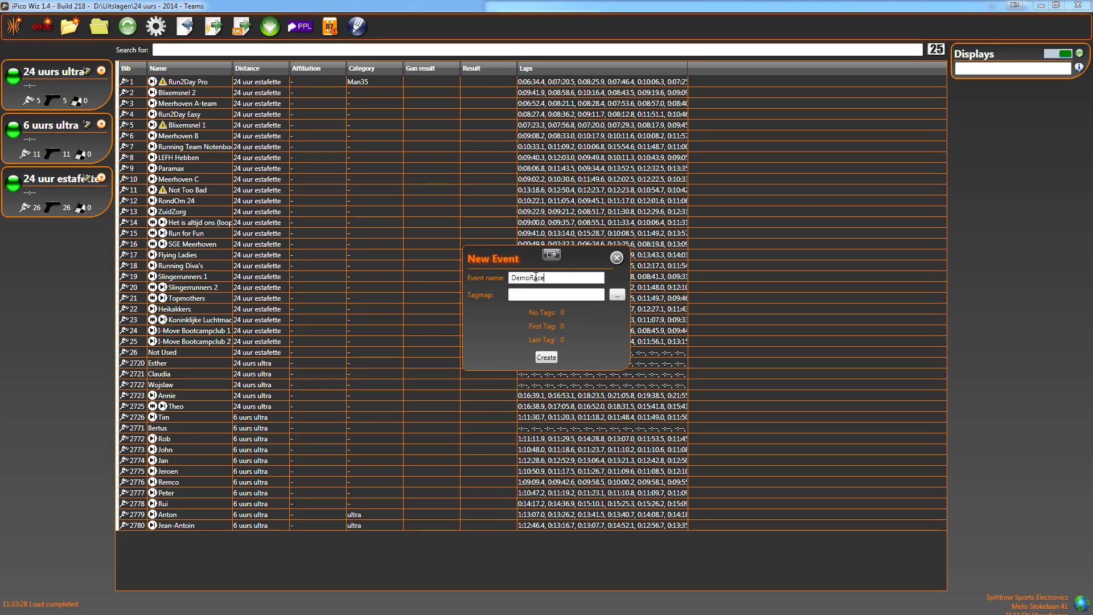
left_click(603, 293)
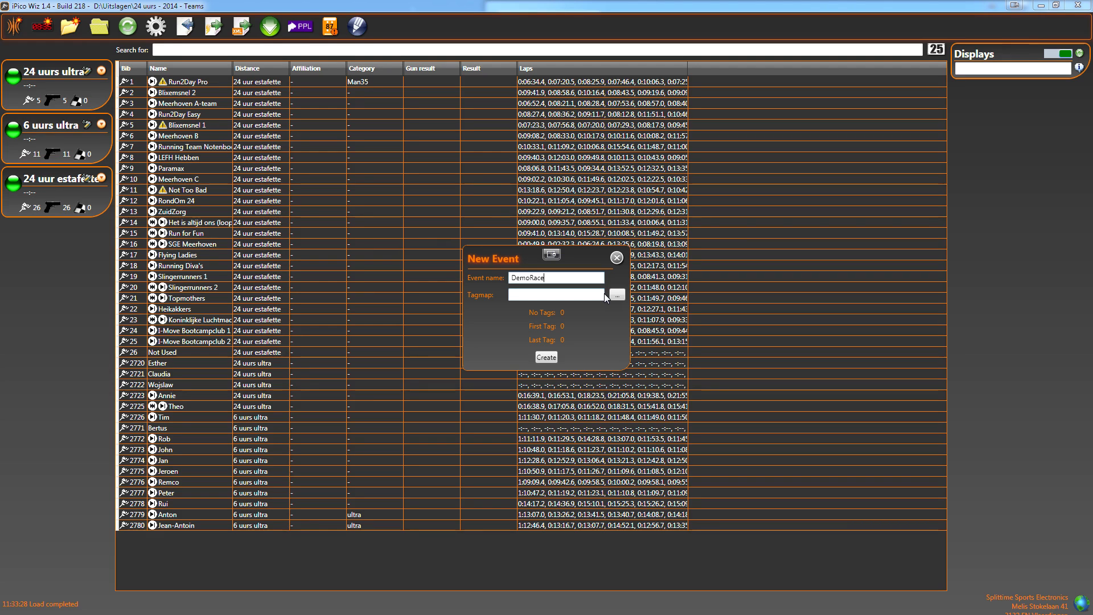
left_click(617, 295)
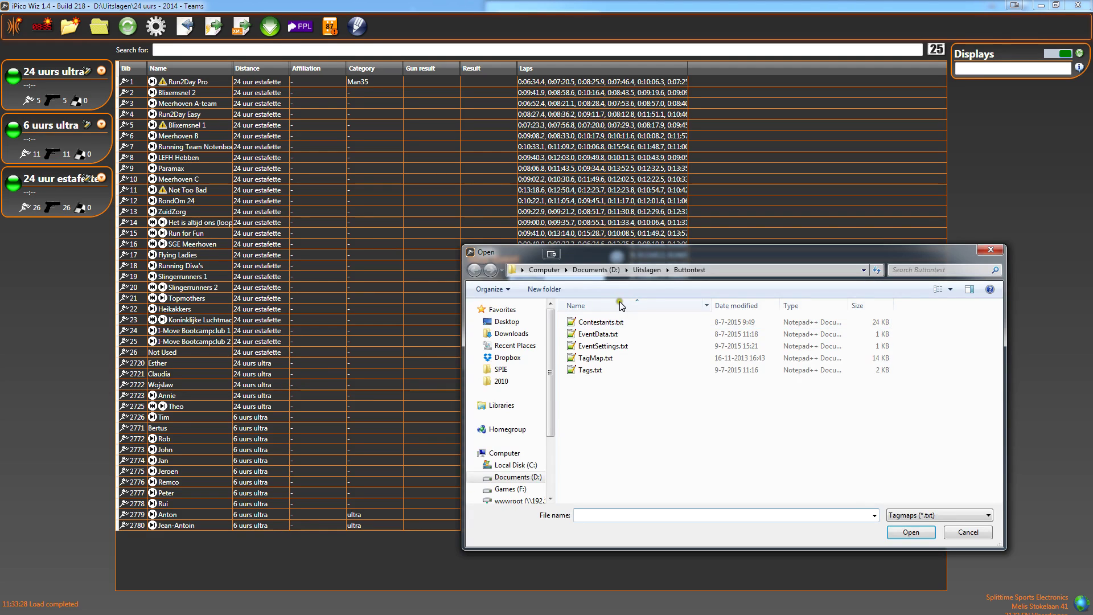
left_click(649, 270)
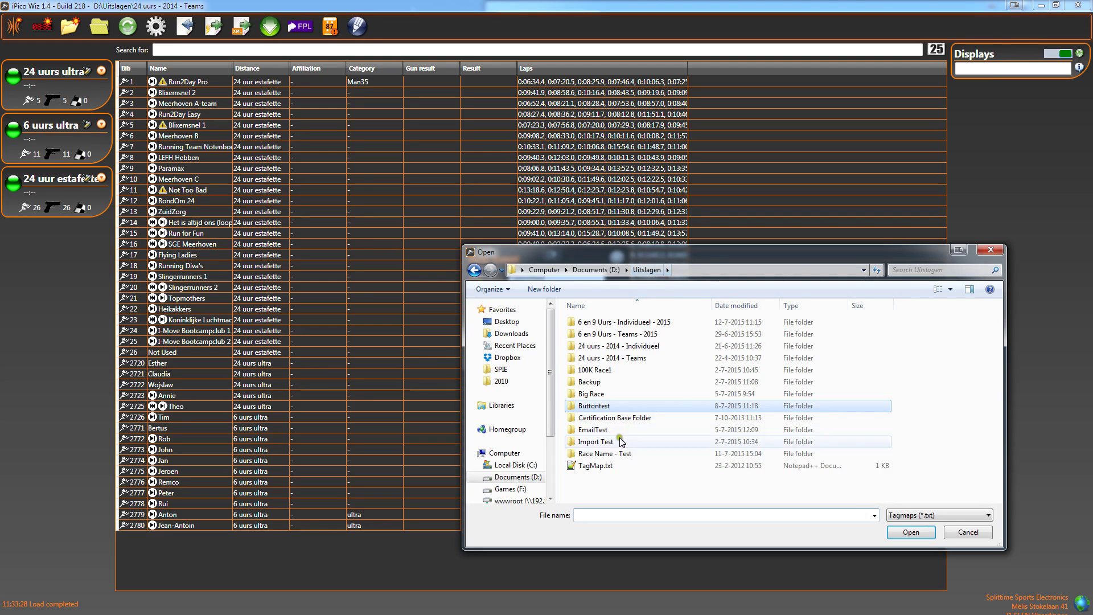
double_click(596, 466)
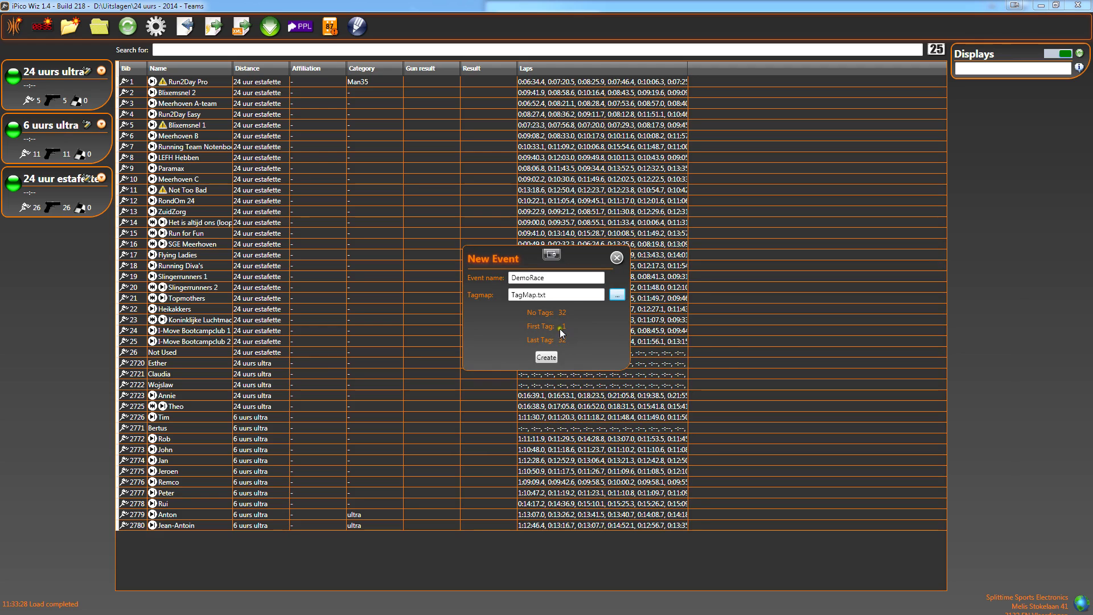
left_click(545, 357)
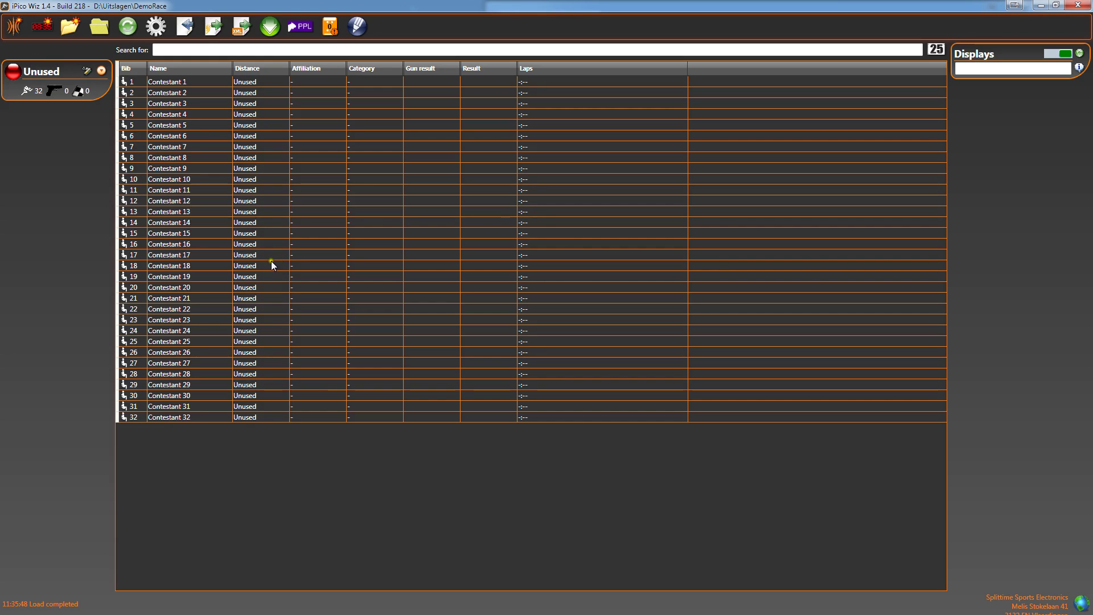
Save the contestants Excel template as DemoRaceContestants in the DemoRace folder.
left_click(271, 27)
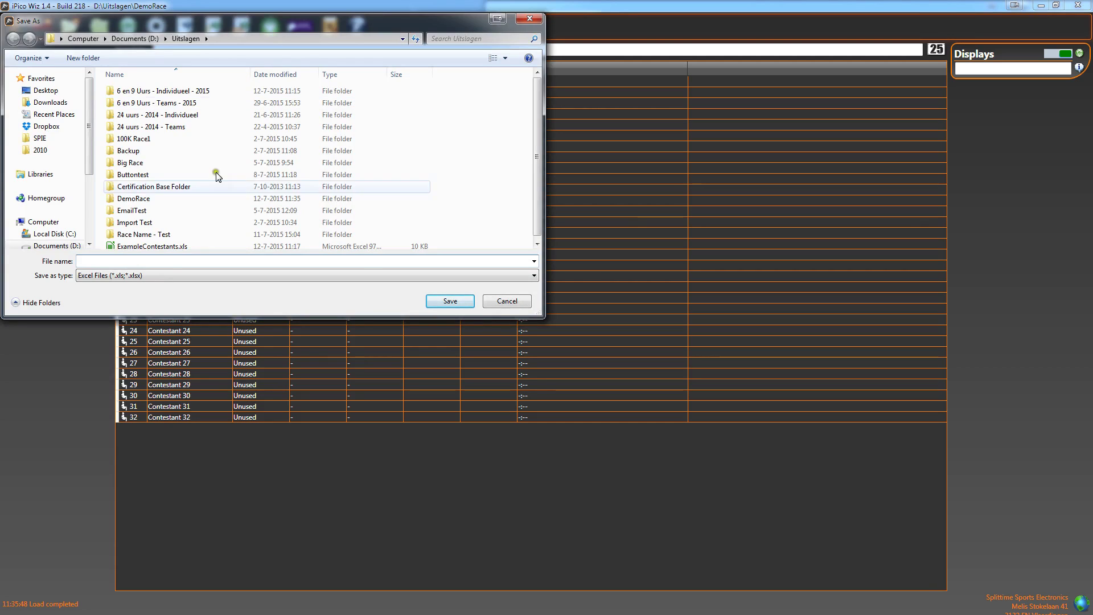
left_click(154, 261)
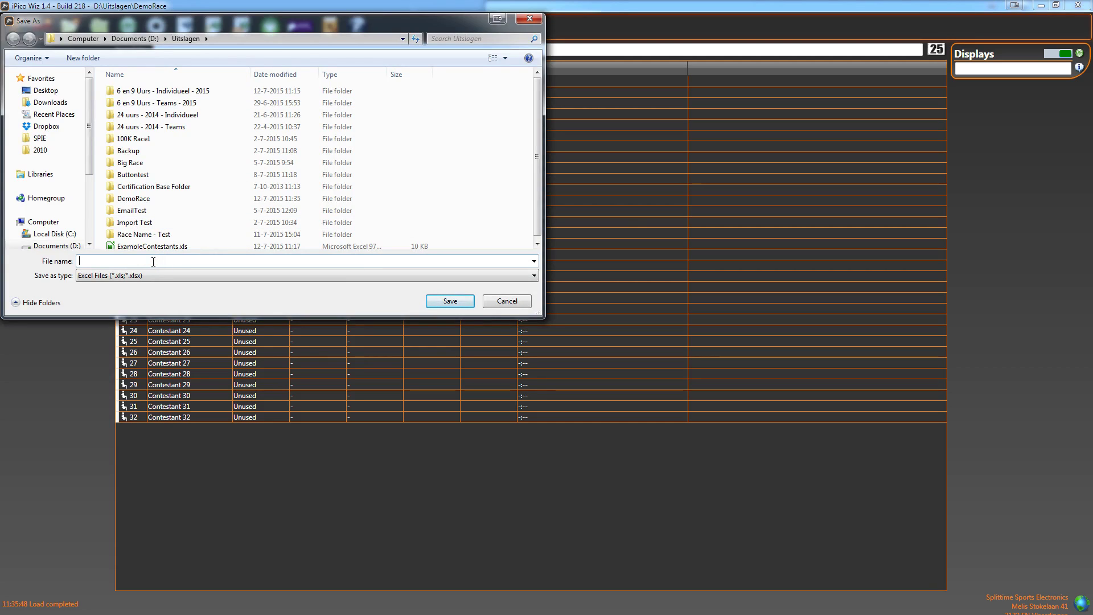
type("DemoRaceContestants")
double_click(138, 194)
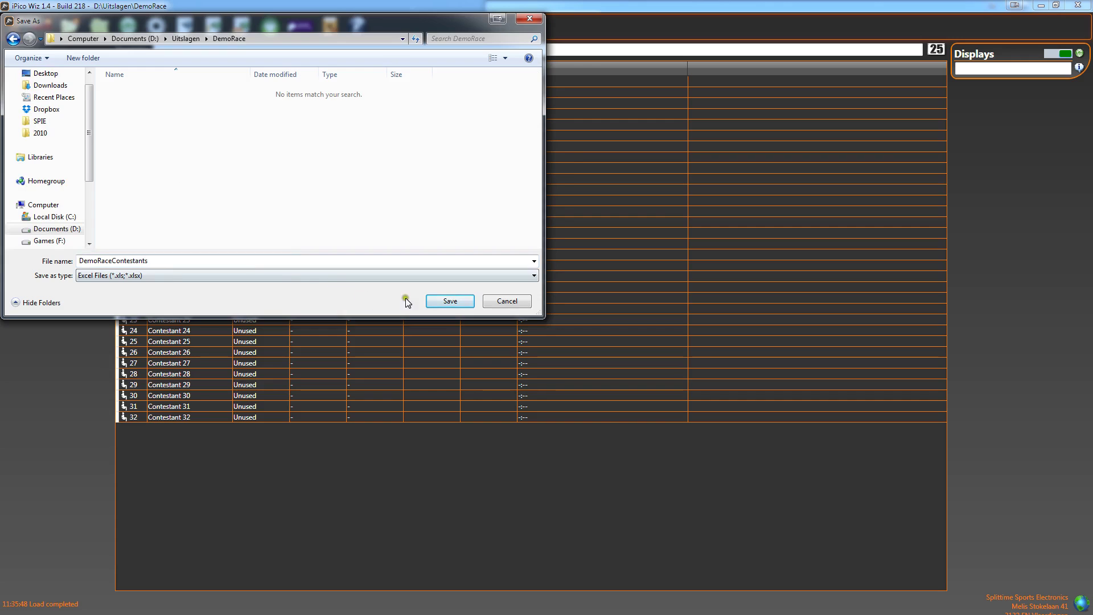
left_click(453, 301)
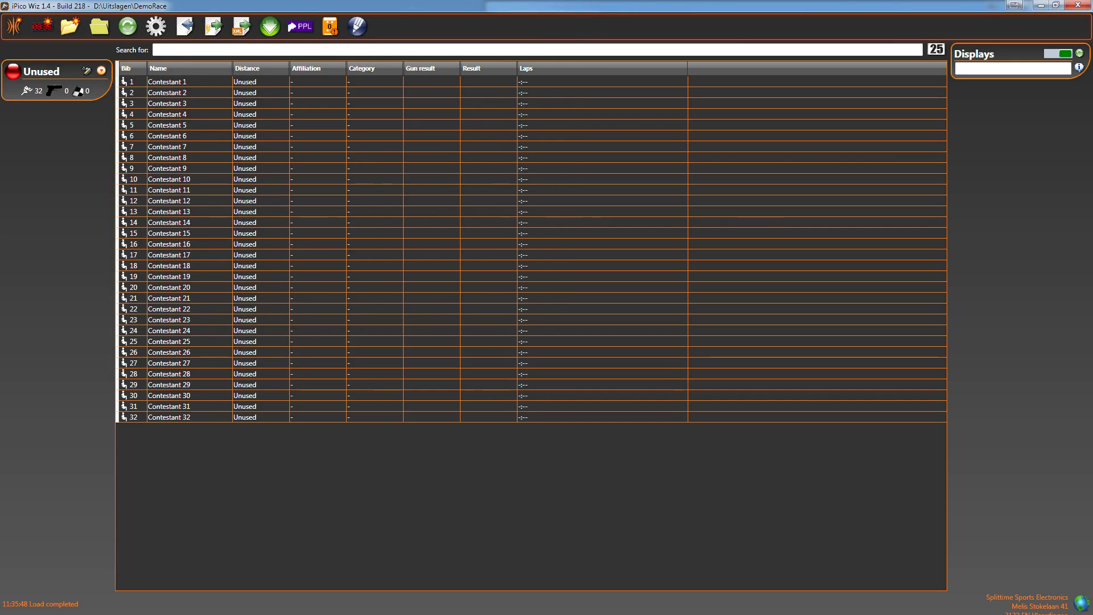
Open DemoRaceContestants.xls from the DemoRace folder, examine its column layout, and close the spreadsheet and folder window.
left_click_drag(705, 125, 478, 137)
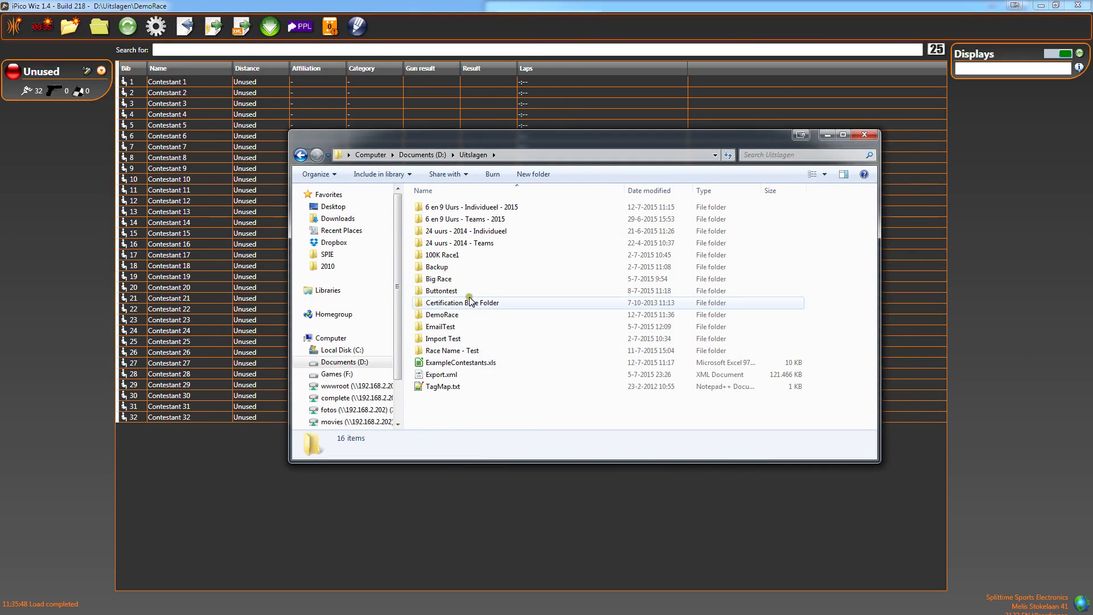
double_click(450, 314)
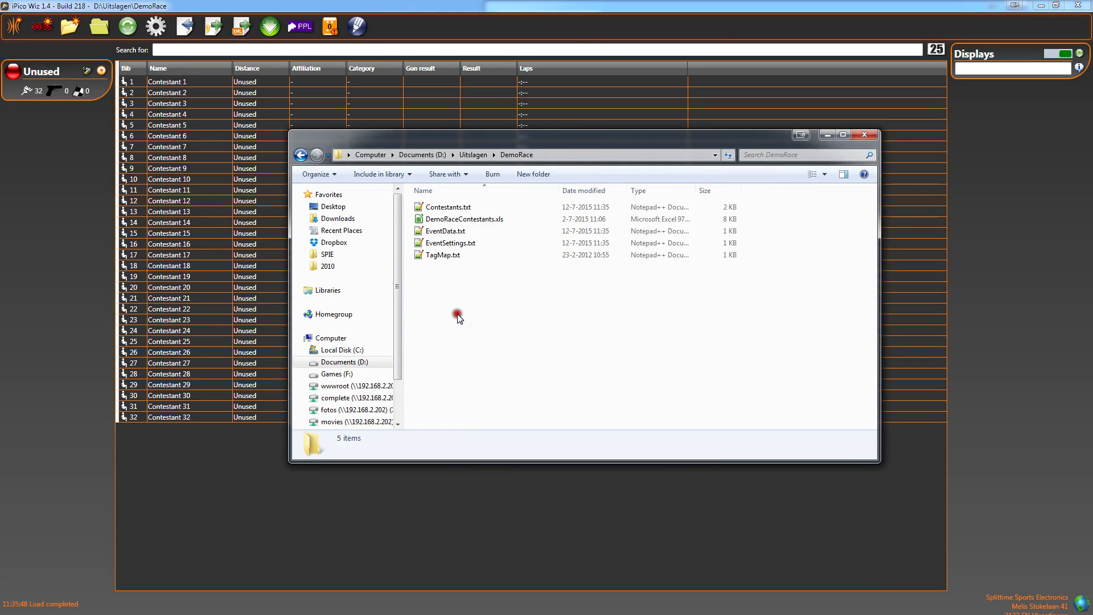
left_click(488, 220)
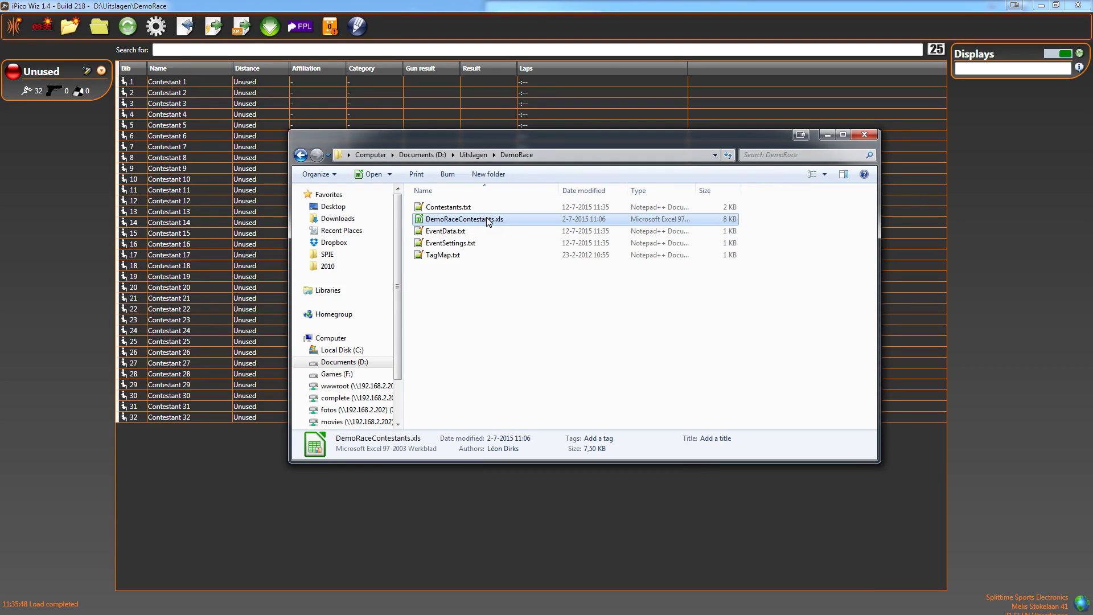
double_click(489, 220)
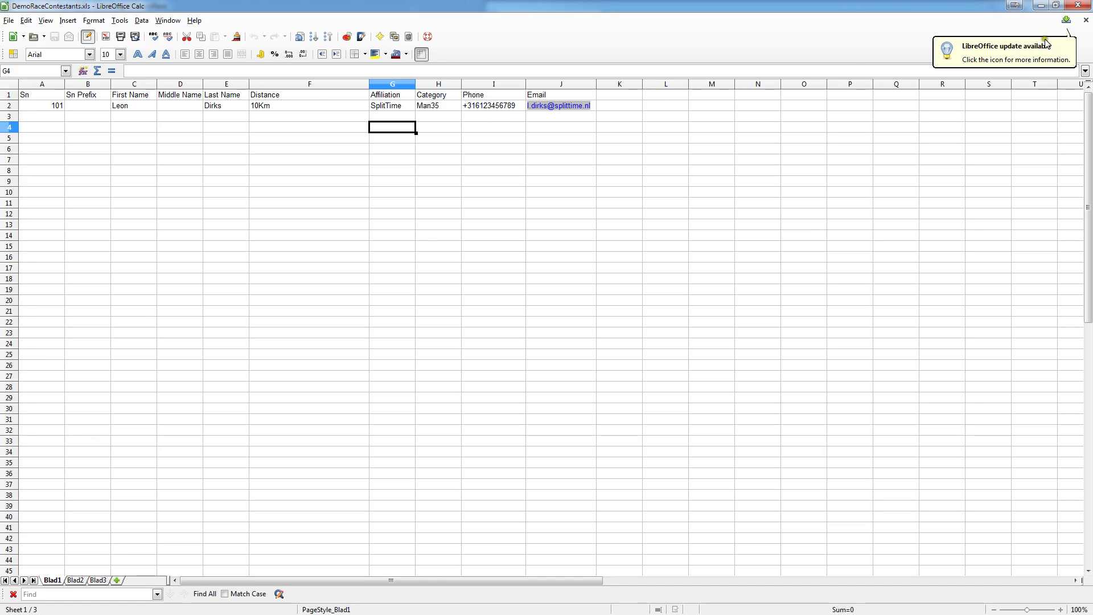
left_click(1077, 5)
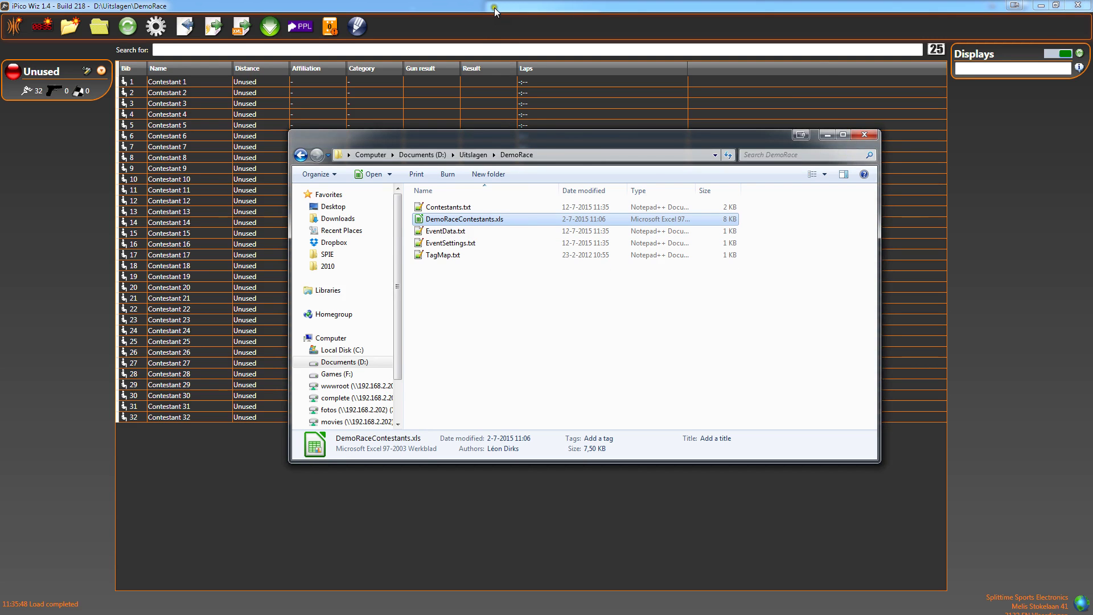
left_click_drag(524, 146, 560, 142)
key("alt+F4")
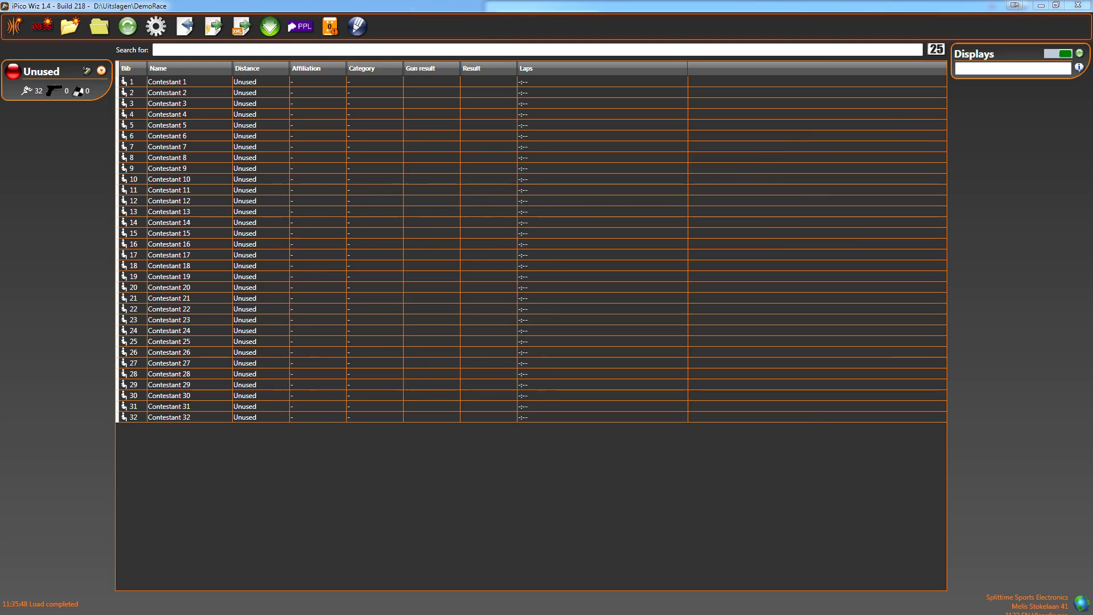
Import the contestants from ExampleContestants.xls in the Uitslagen folder, using the Contestants (Excel) import type.
left_click(184, 29)
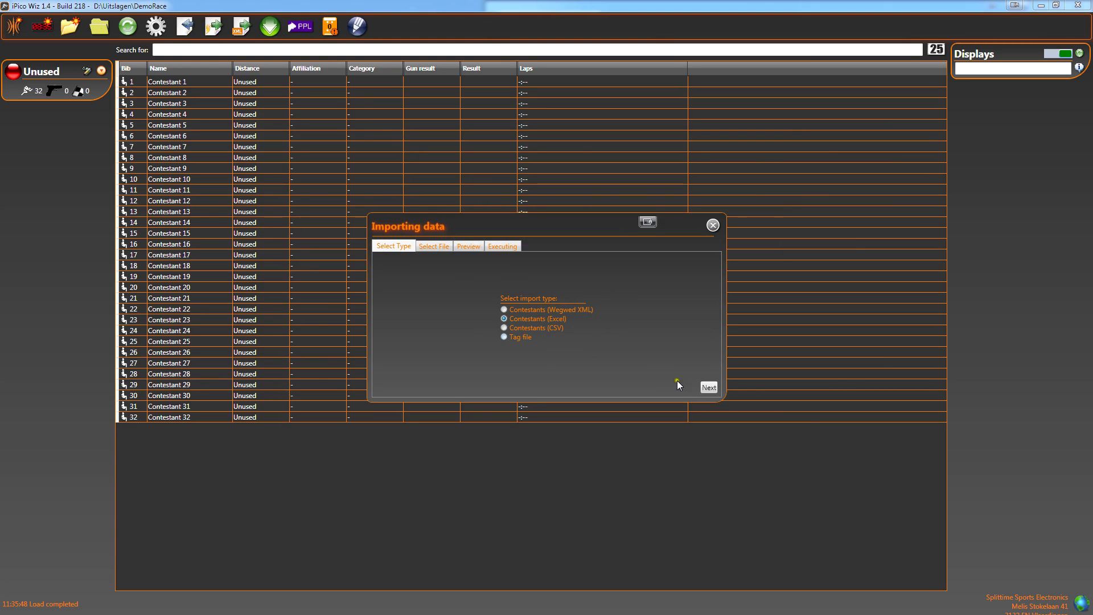
left_click(709, 388)
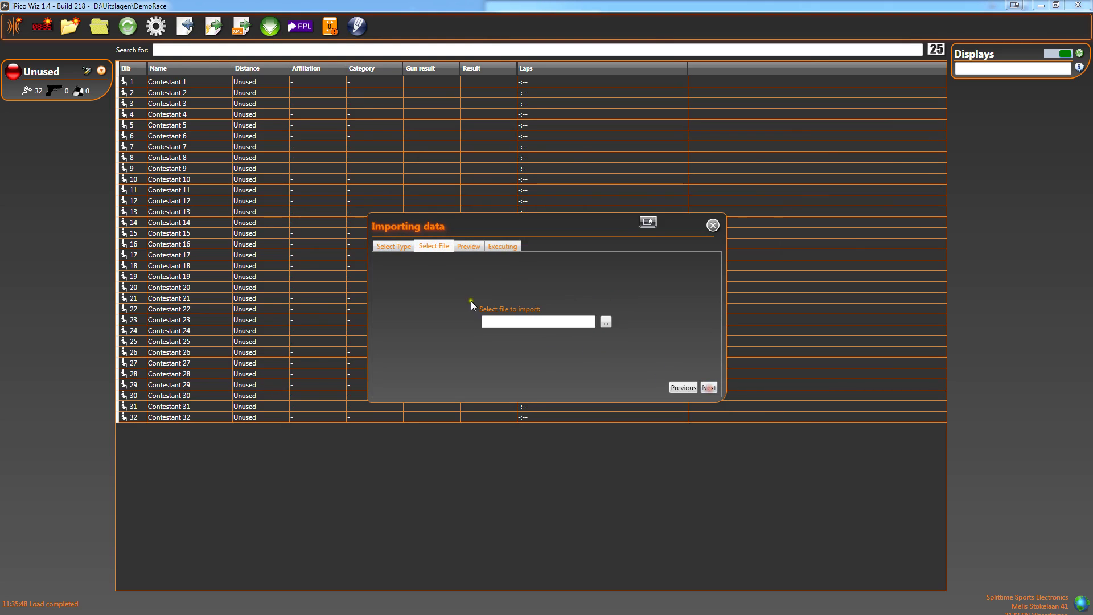
left_click(609, 323)
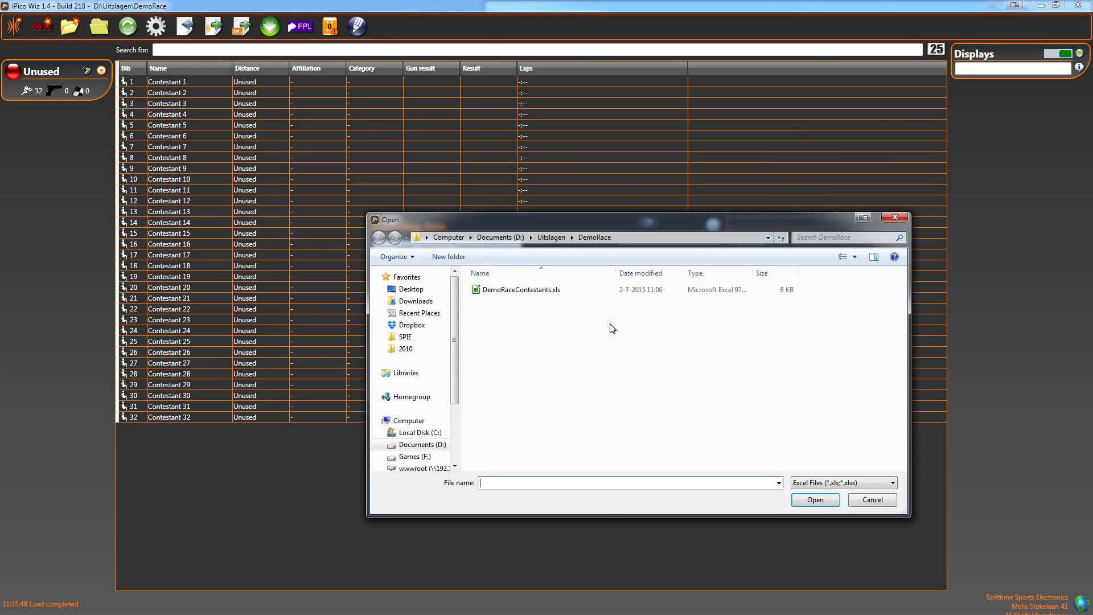
left_click(551, 237)
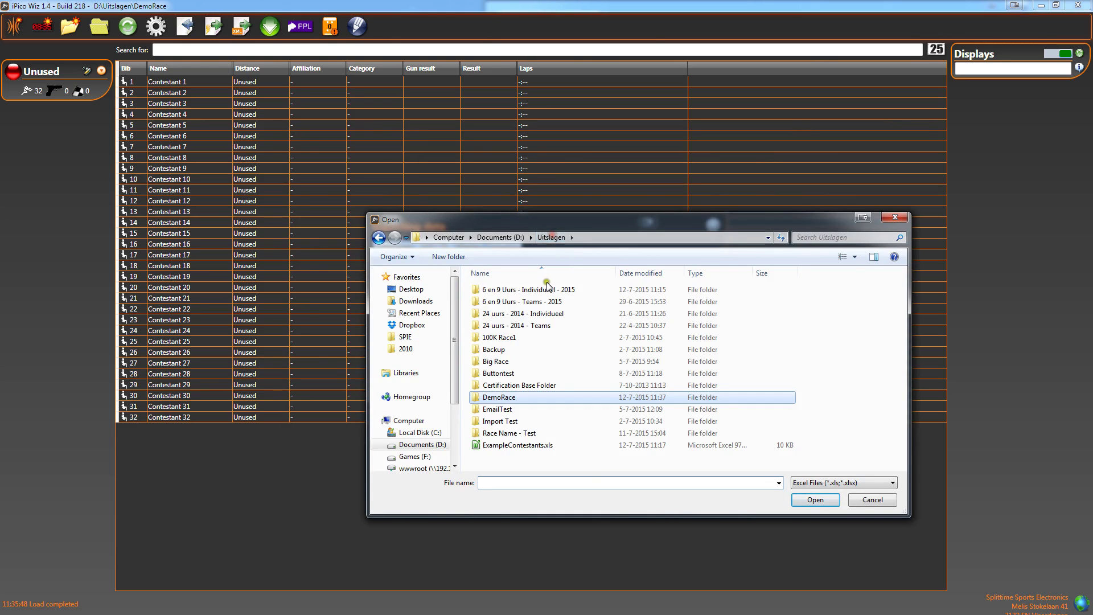
left_click(523, 447)
double_click(522, 447)
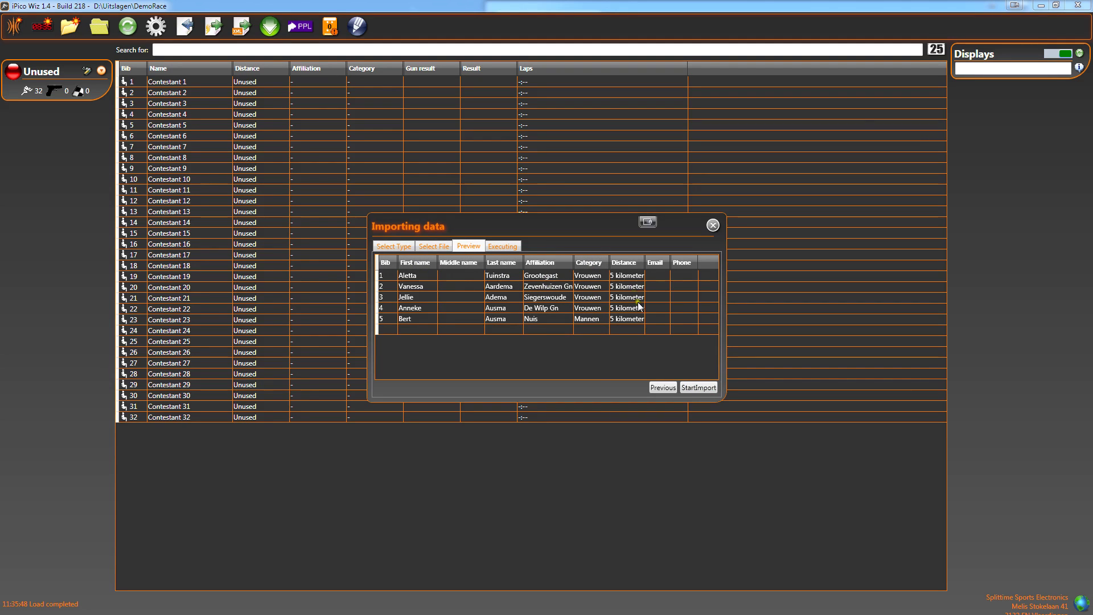
left_click(699, 388)
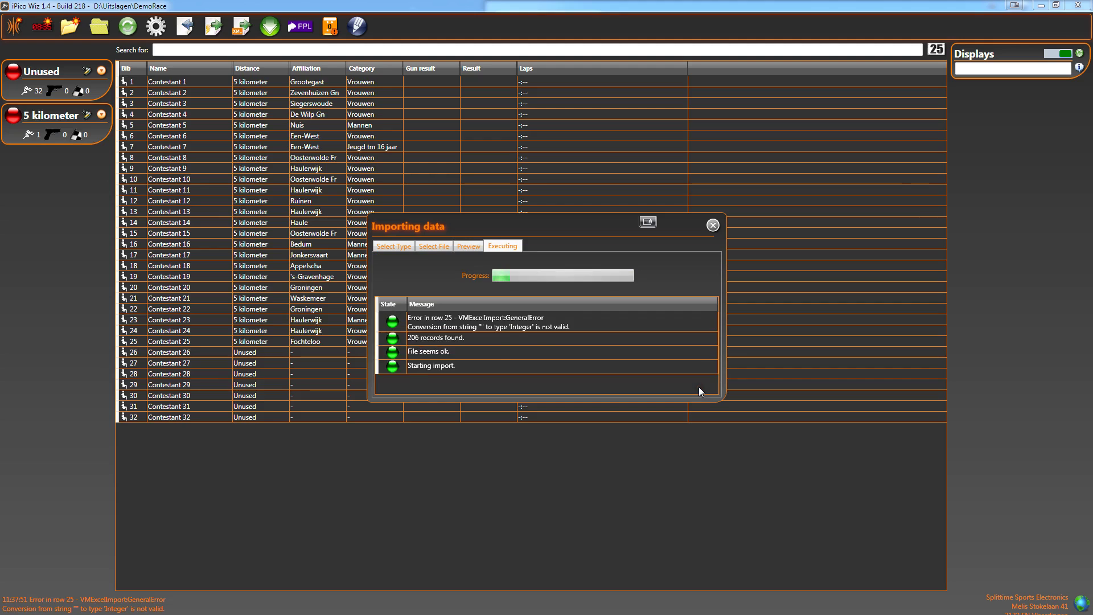
left_click(713, 225)
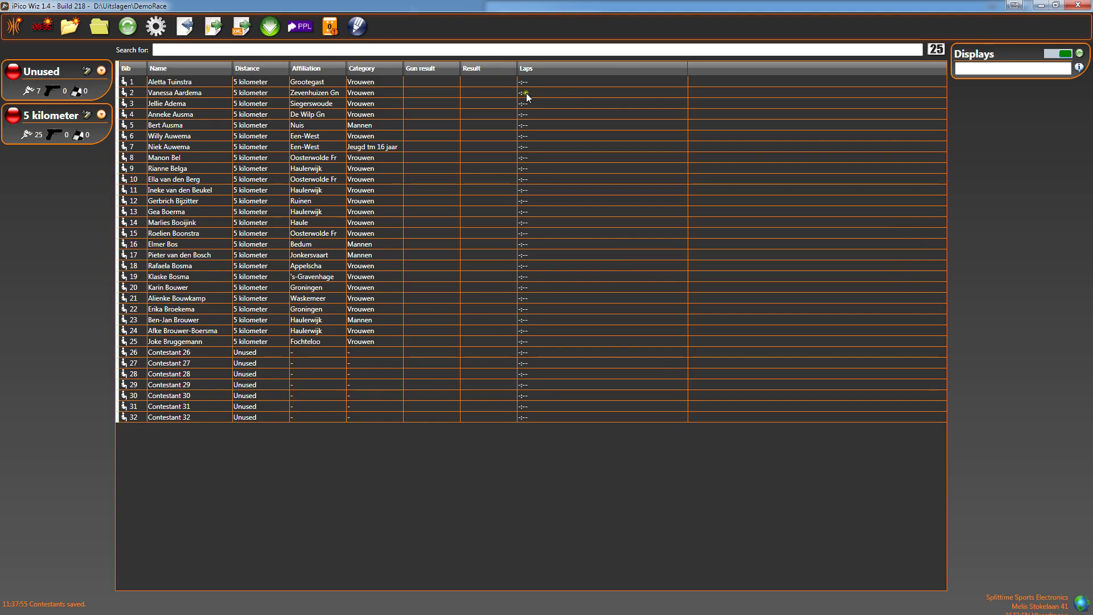
Add a start checkpoint and an intermediate checkpoint named 2500m to the 5 kilometer distance.
left_click(88, 115)
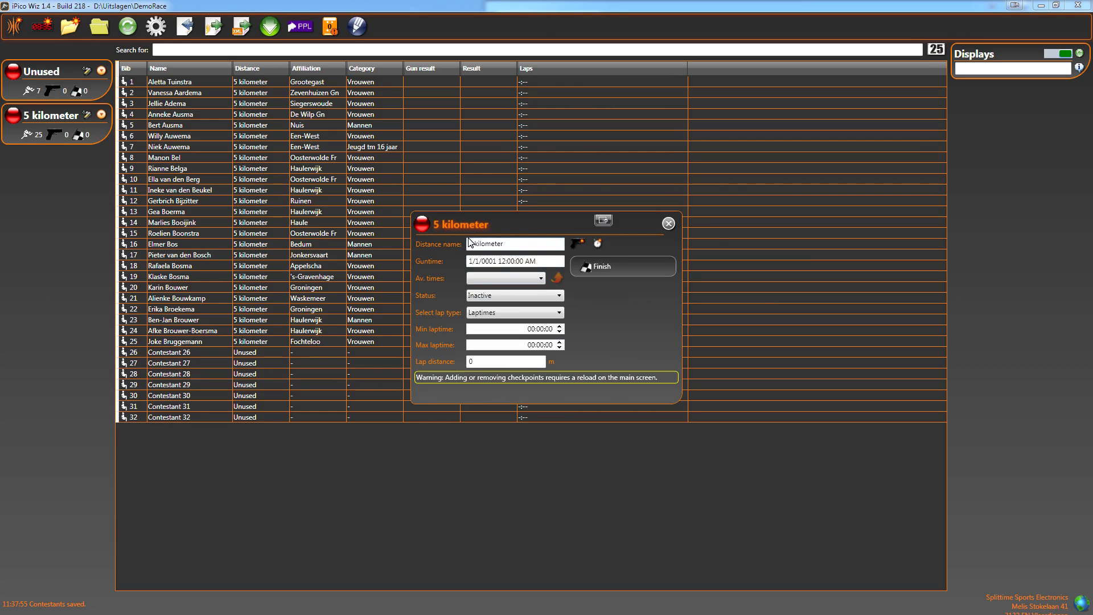
left_click(577, 244)
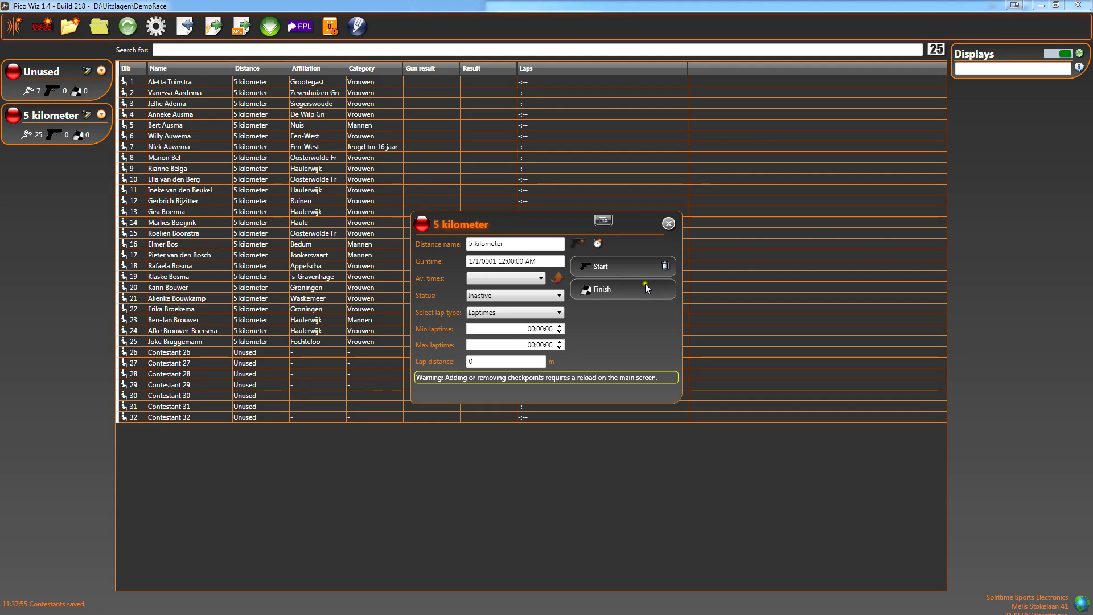
left_click(597, 243)
left_click(609, 289)
left_click(578, 291)
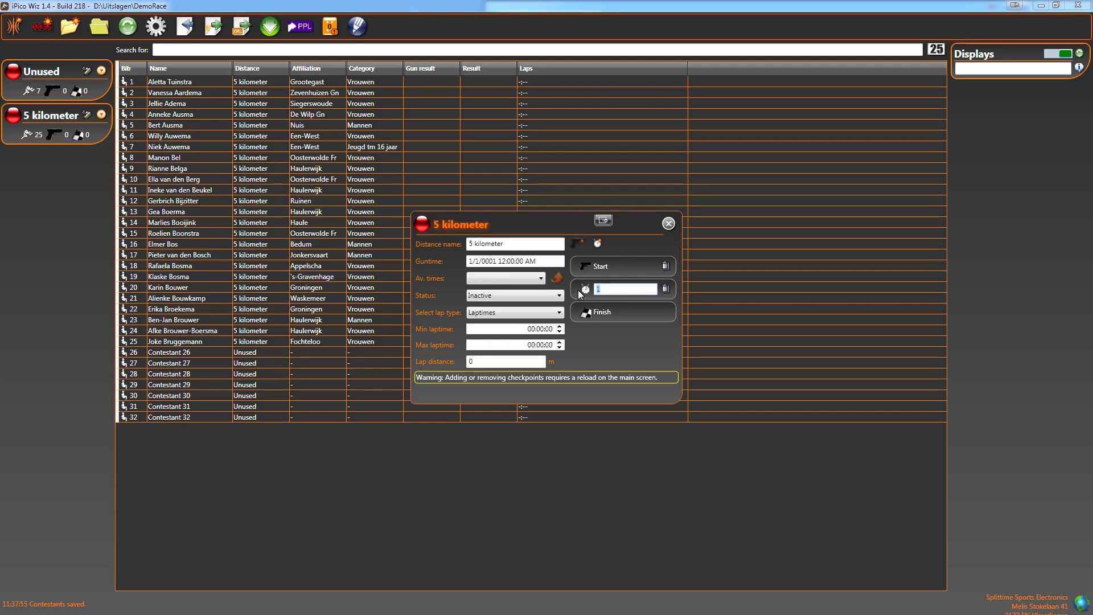
type("2500m")
left_click(606, 289)
Set the lap type of the 5 kilometer distance to Cumulative.
left_click(525, 279)
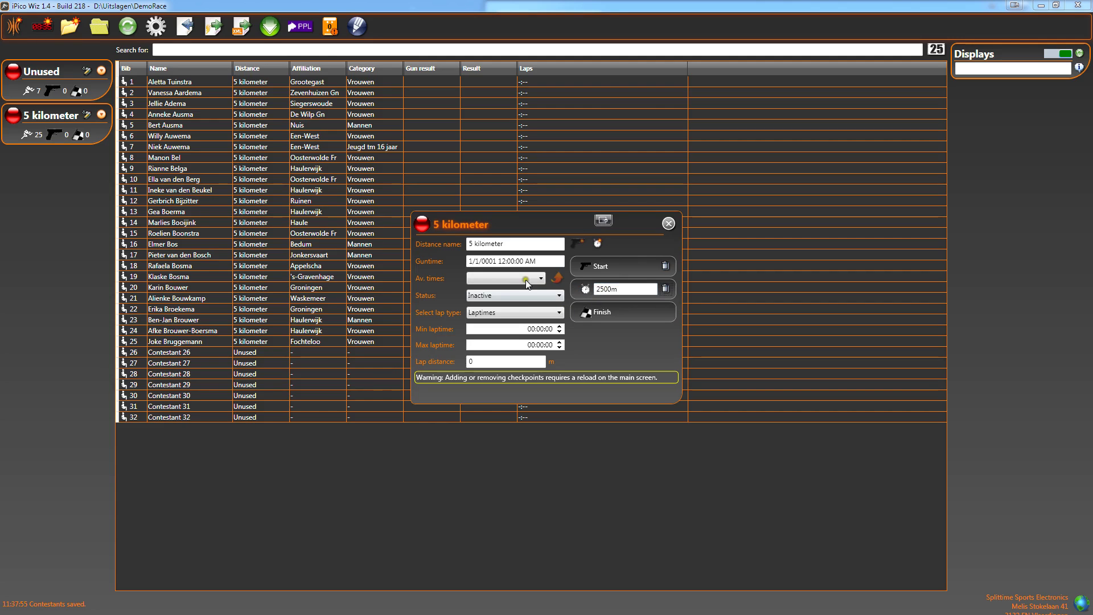
left_click(483, 262)
left_click(489, 294)
left_click(500, 312)
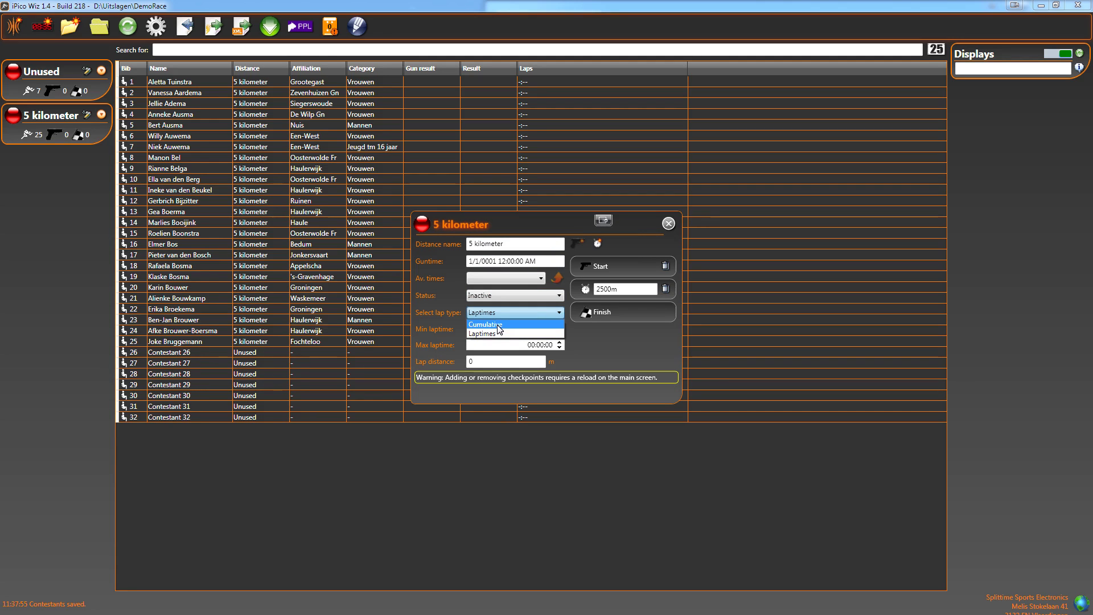
left_click(498, 324)
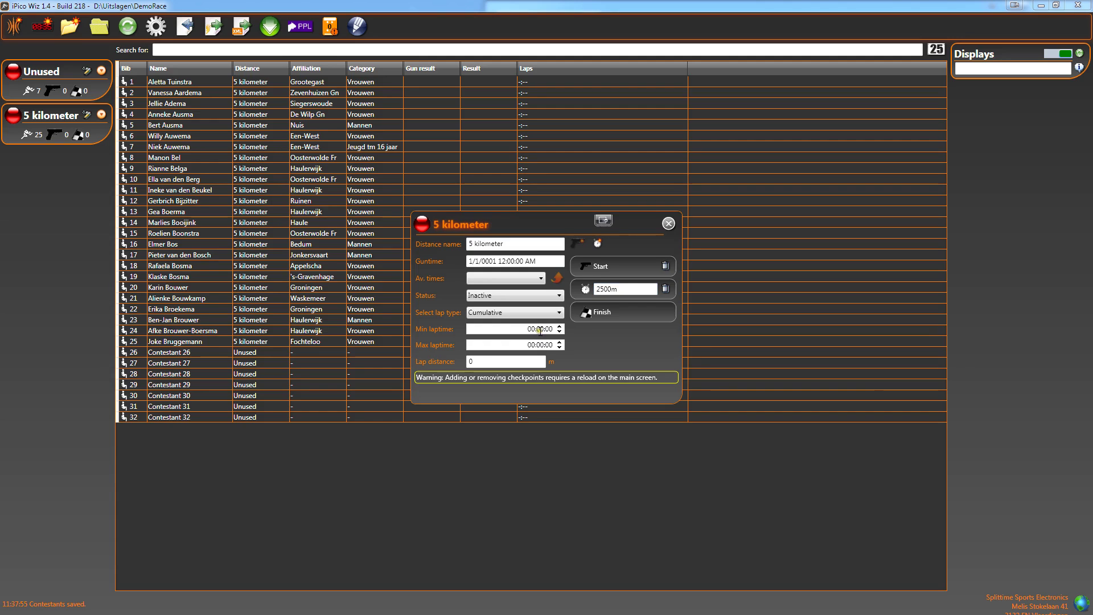
Set the 5 kilometer distance's minimum laptime to 2 minutes and maximum to 15 minutes, then close its settings and reload the main screen.
left_click(540, 329)
type("2")
left_click(539, 345)
type("15")
left_click(468, 362)
left_click(488, 344)
left_click(665, 228)
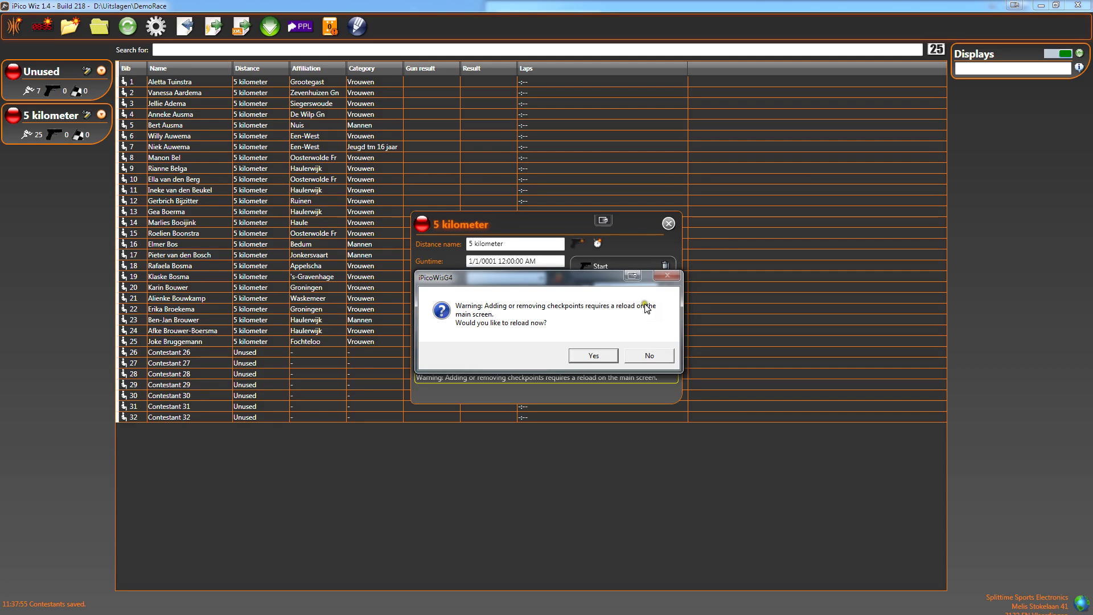
left_click(589, 357)
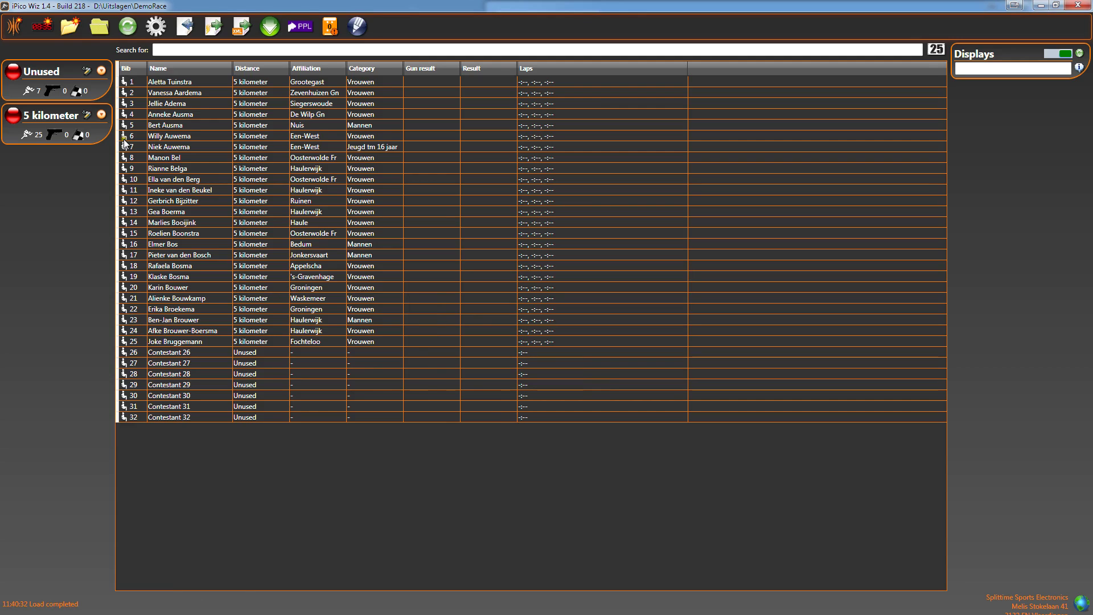
Set the Unused distance's lap distance to 2500 m, minimum laptime to 2 minutes and maximum laptime to 15 minutes.
left_click(86, 71)
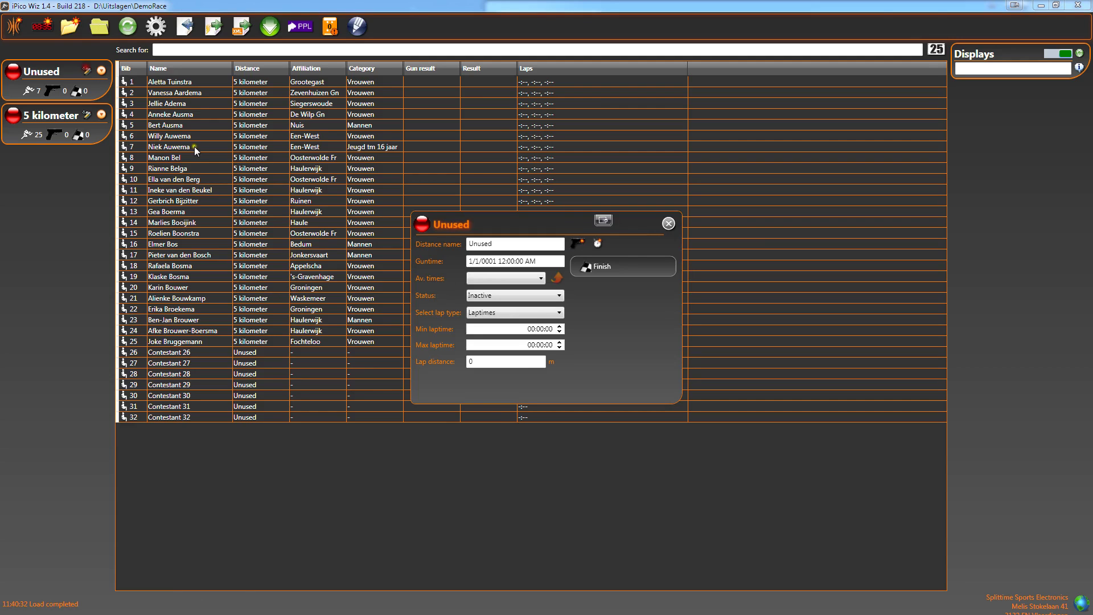
left_click(489, 363)
left_click(538, 330)
type("2")
left_click(542, 345)
type("15")
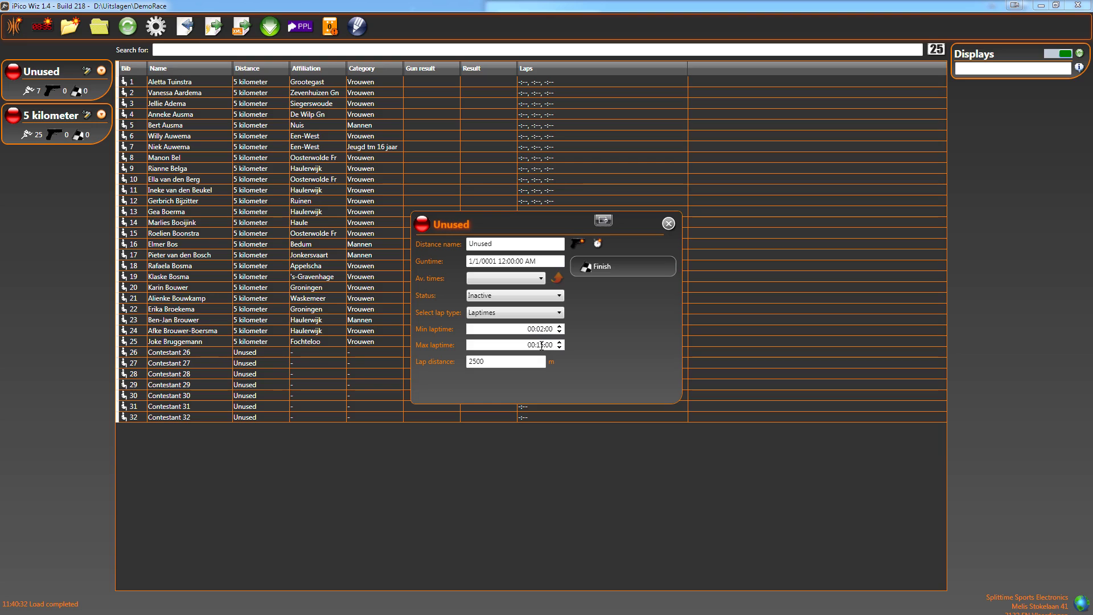
Add a start checkpoint and a 2500 intermediate checkpoint to the Unused distance, then close its settings and reload the main screen.
left_click(579, 242)
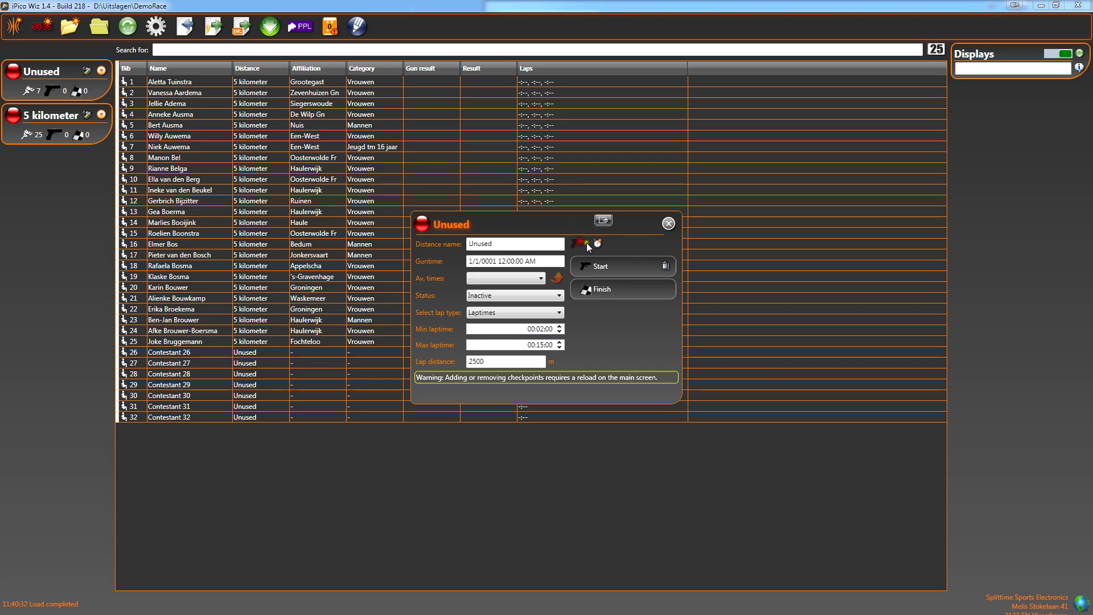
left_click(606, 245)
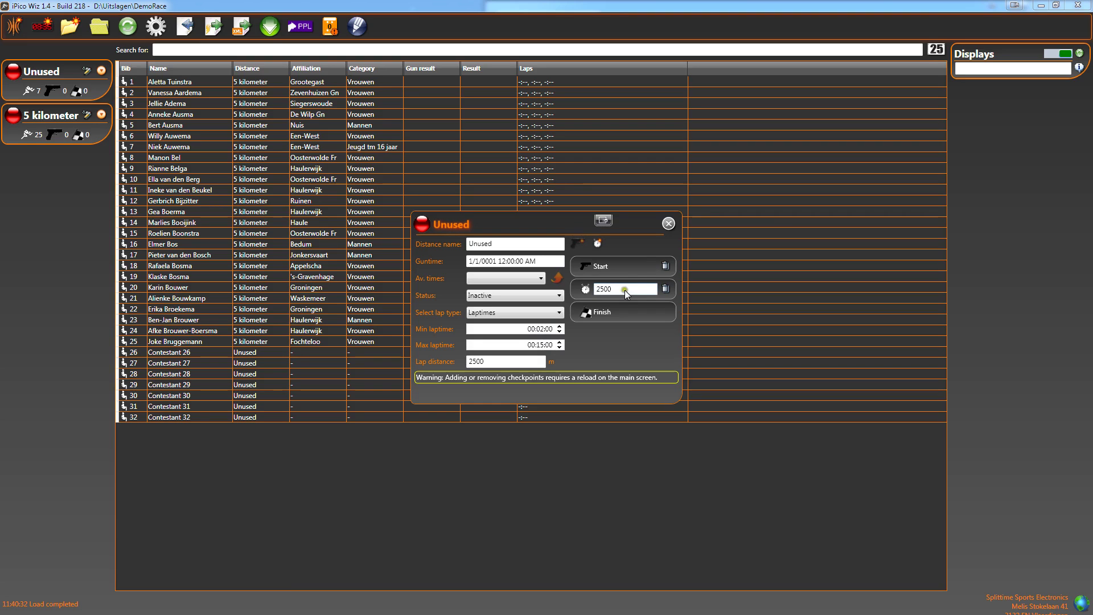
left_click(669, 223)
left_click(586, 354)
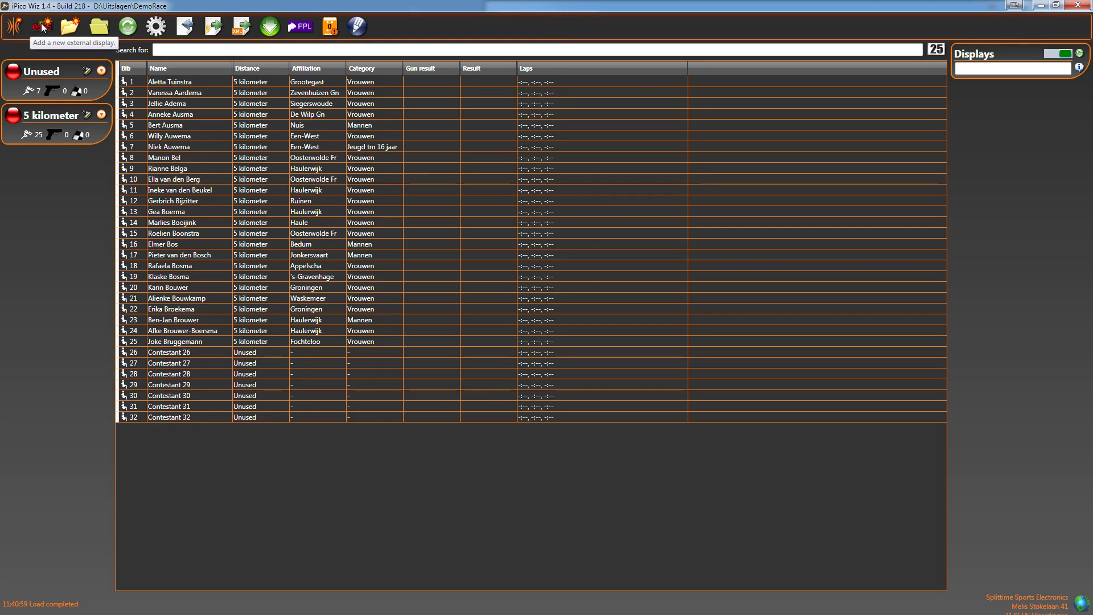
Add an Elite reader named Simulator with IP address 127.0.0.1, no checkpoint and mode All, and save it.
left_click(22, 27)
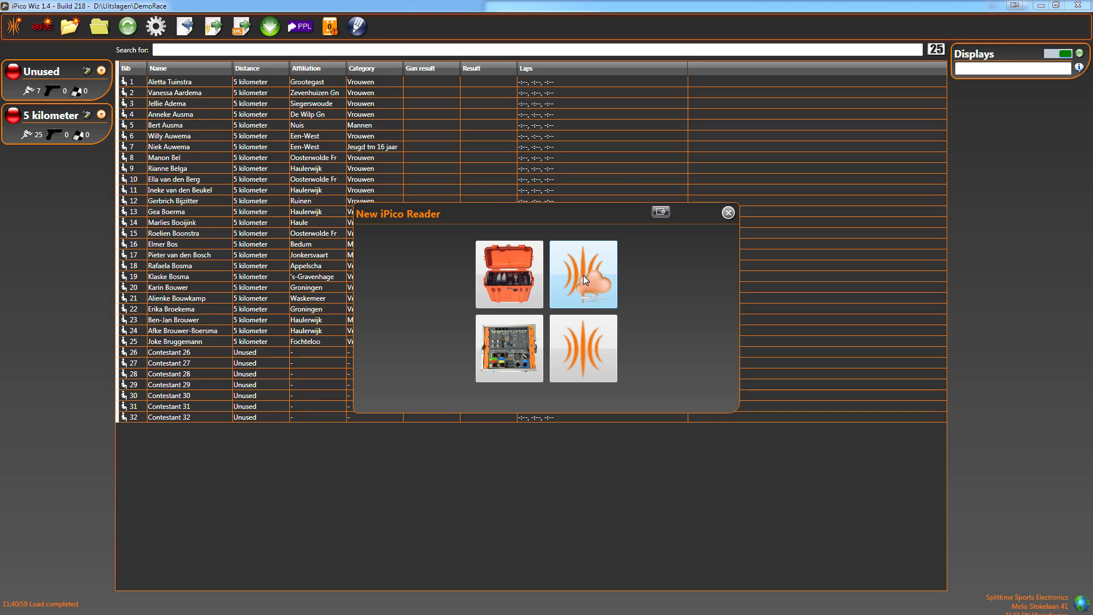
left_click(509, 349)
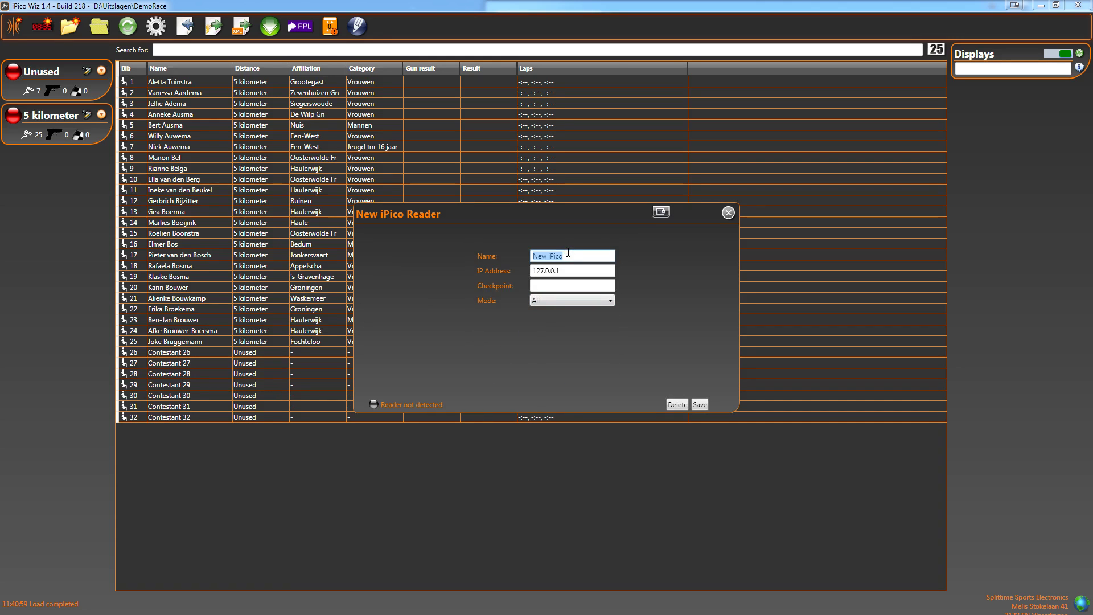
type("Simulator")
left_click(570, 274)
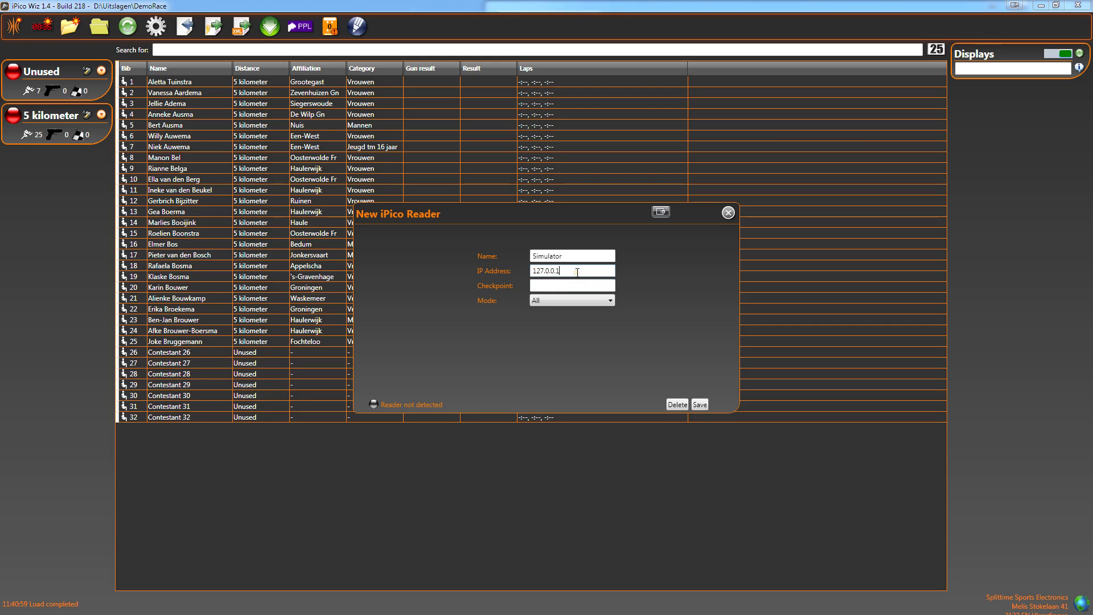
left_click(567, 283)
left_click(575, 302)
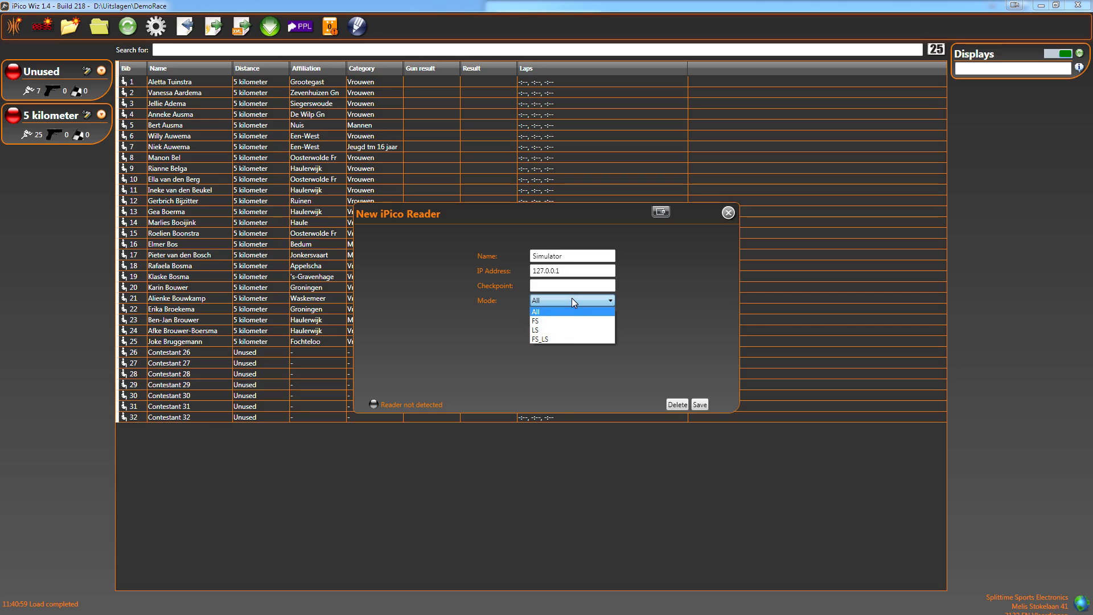
left_click(572, 300)
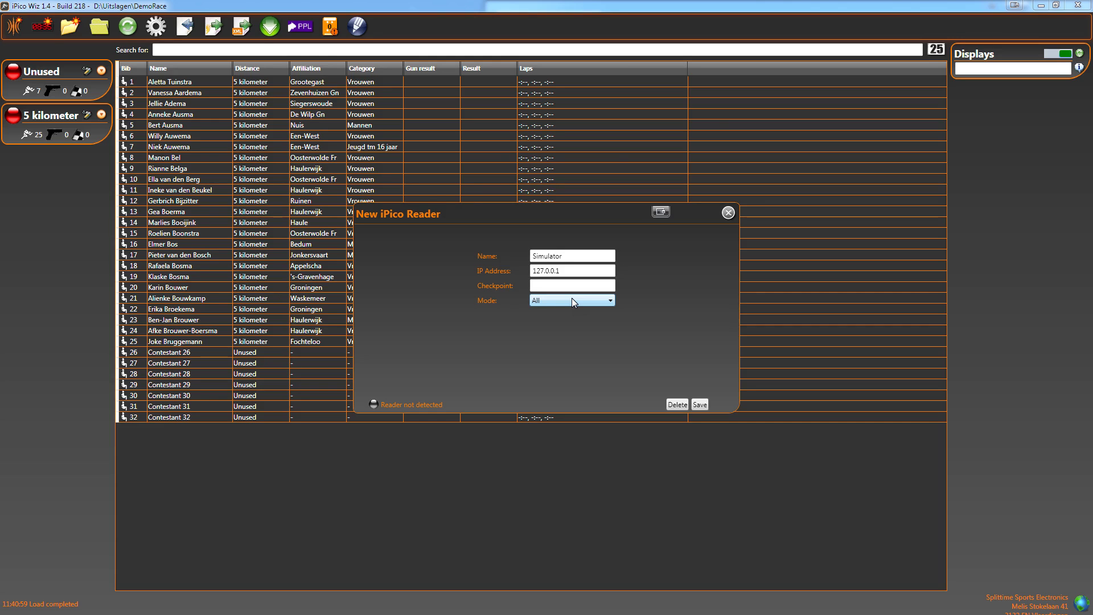
left_click(571, 299)
left_click(571, 298)
left_click(703, 404)
left_click(700, 404)
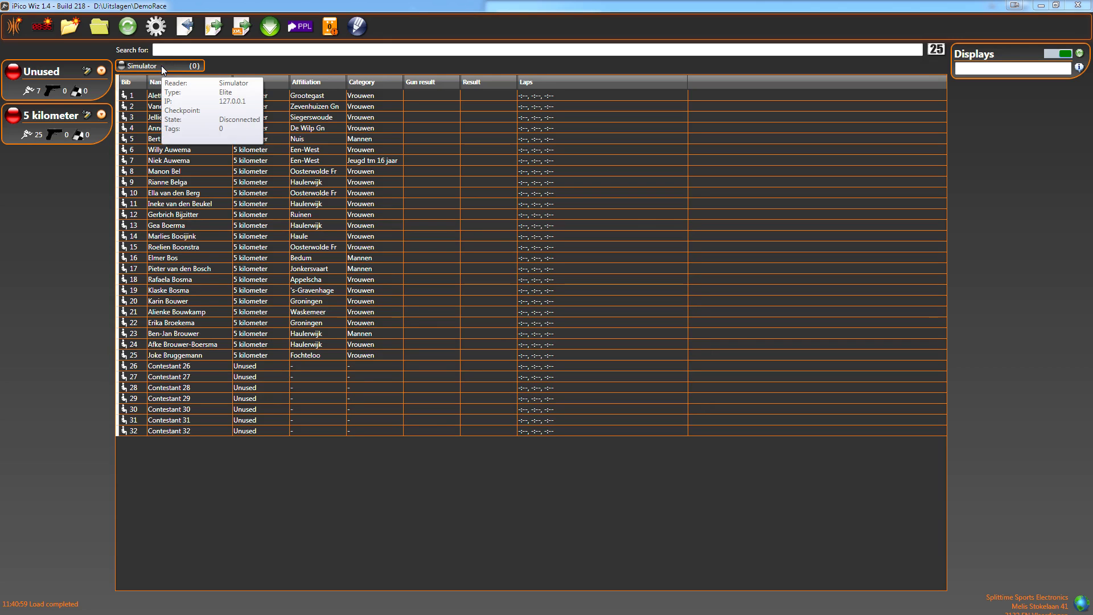
Inspect the Simulator reader's details and available actions, open its edit settings, and close them.
mouse_move(163, 66)
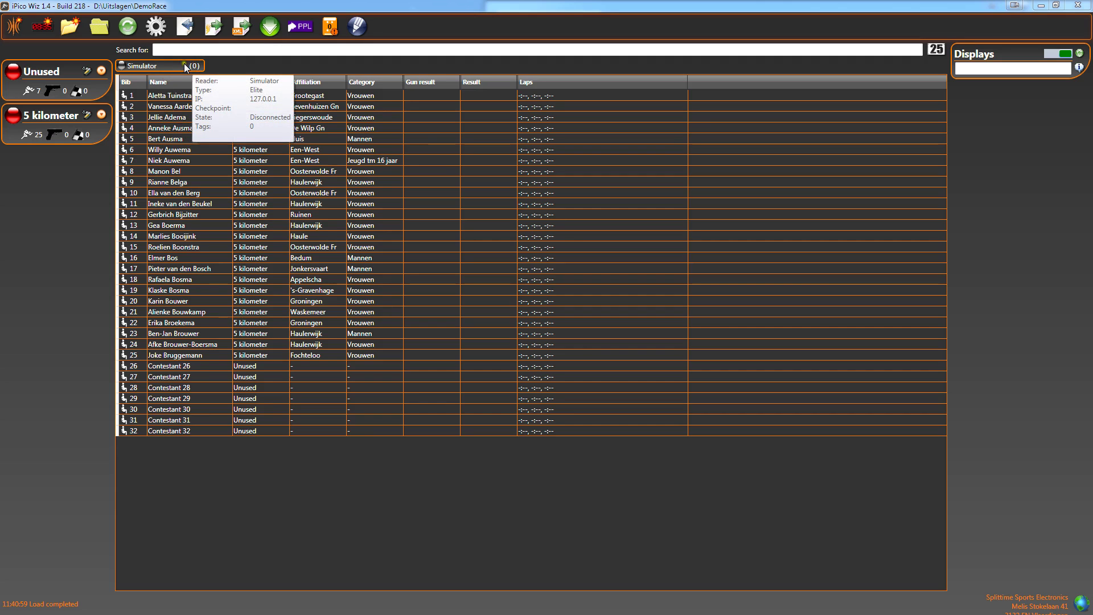
right_click(175, 68)
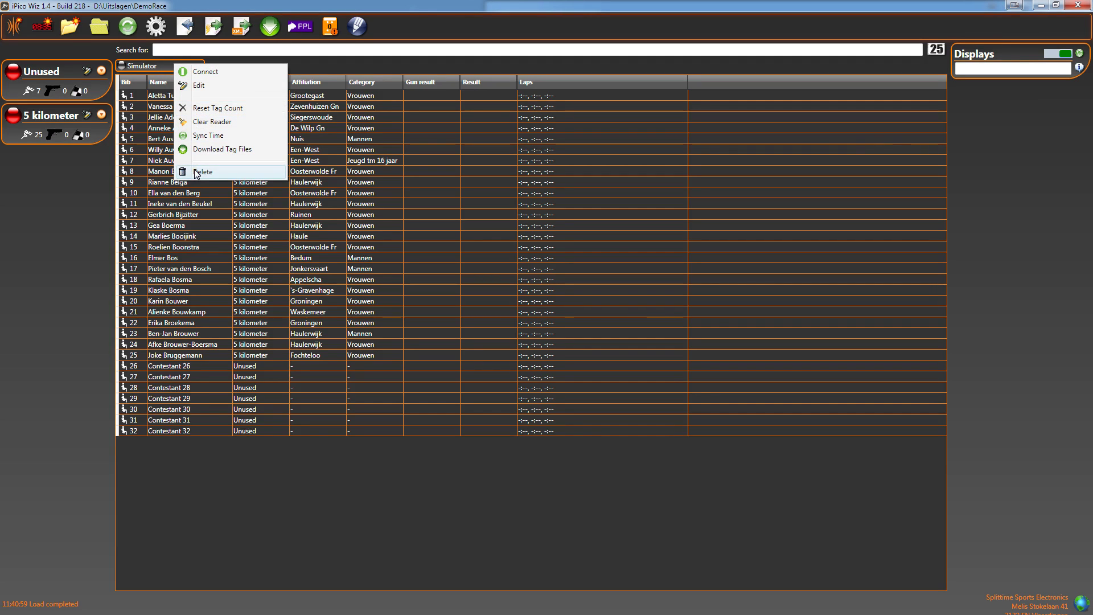
left_click(199, 86)
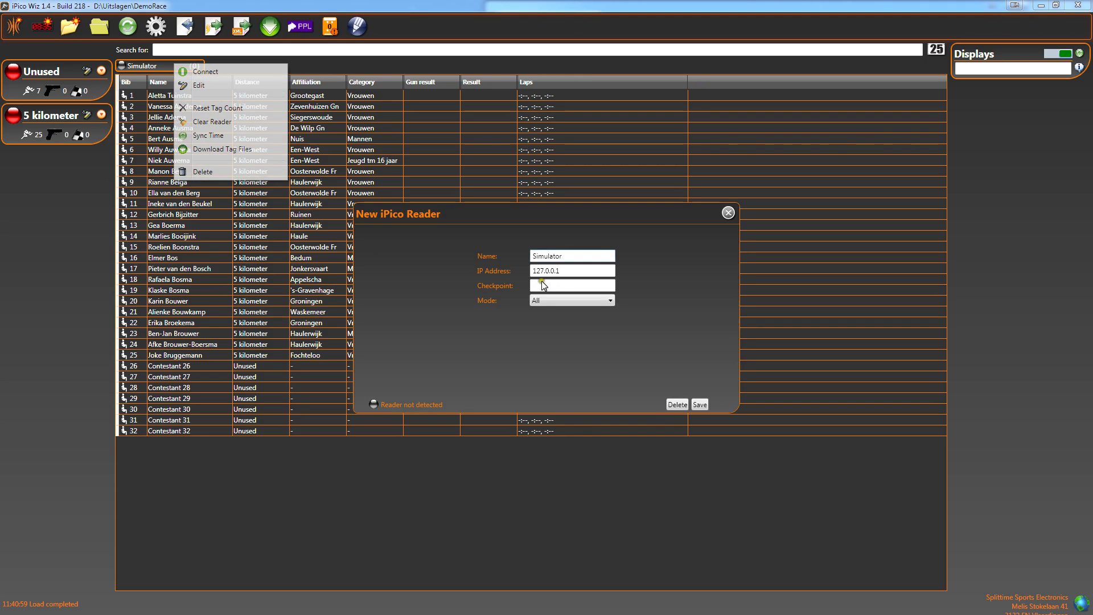
left_click(728, 212)
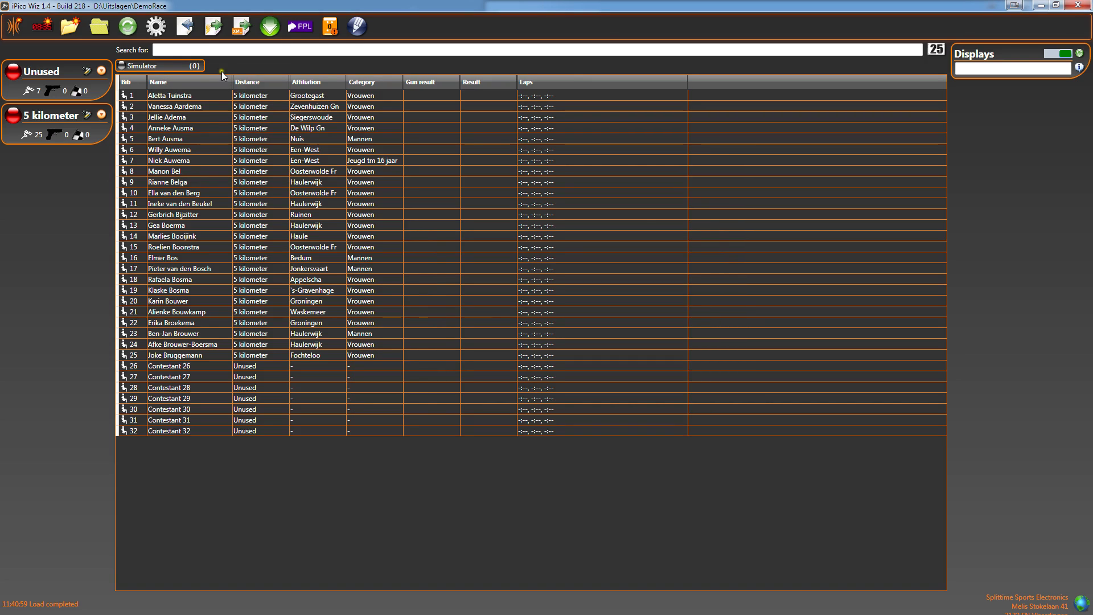
Connect the Simulator reader and check its connection status.
right_click(137, 66)
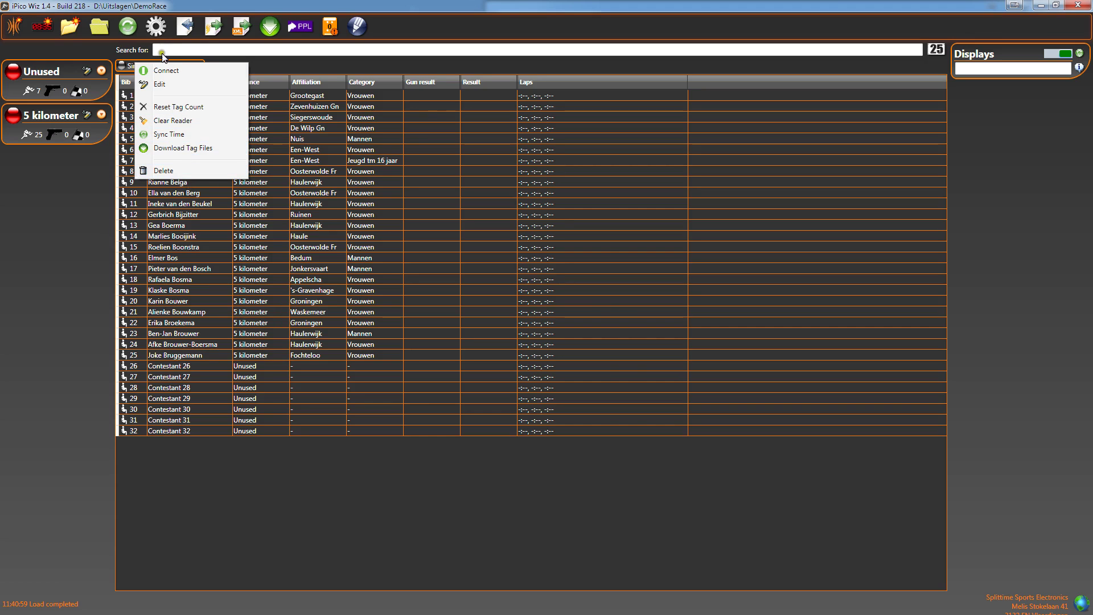
left_click(169, 73)
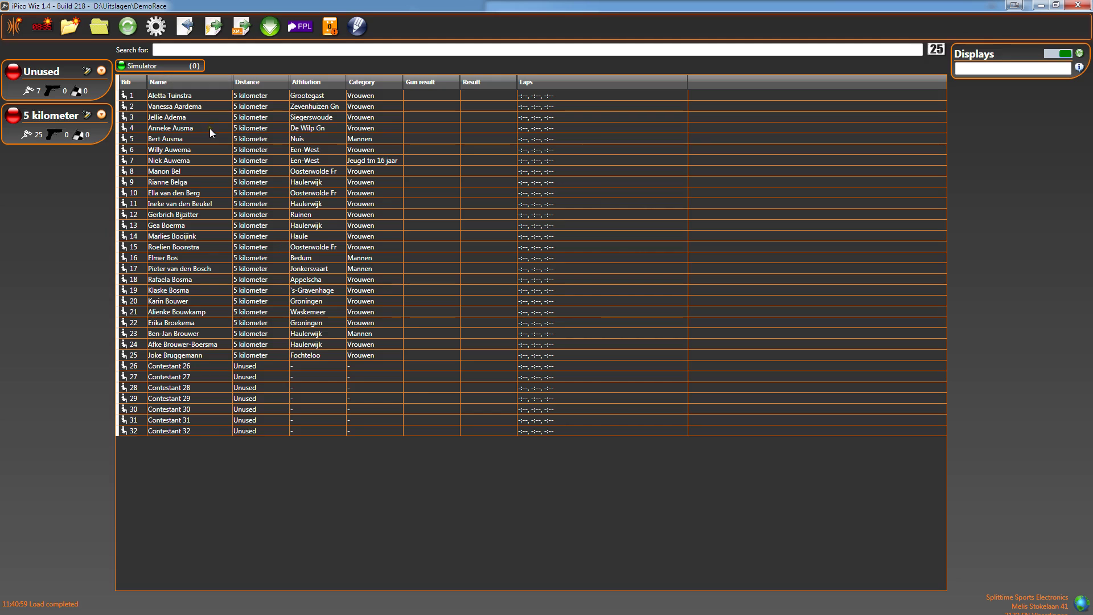
mouse_move(121, 71)
mouse_move(169, 66)
left_click(966, 137)
left_click(1042, 55)
left_click(972, 59)
Open the application settings and examine the general options, including the language choices, and the license section.
left_click(157, 32)
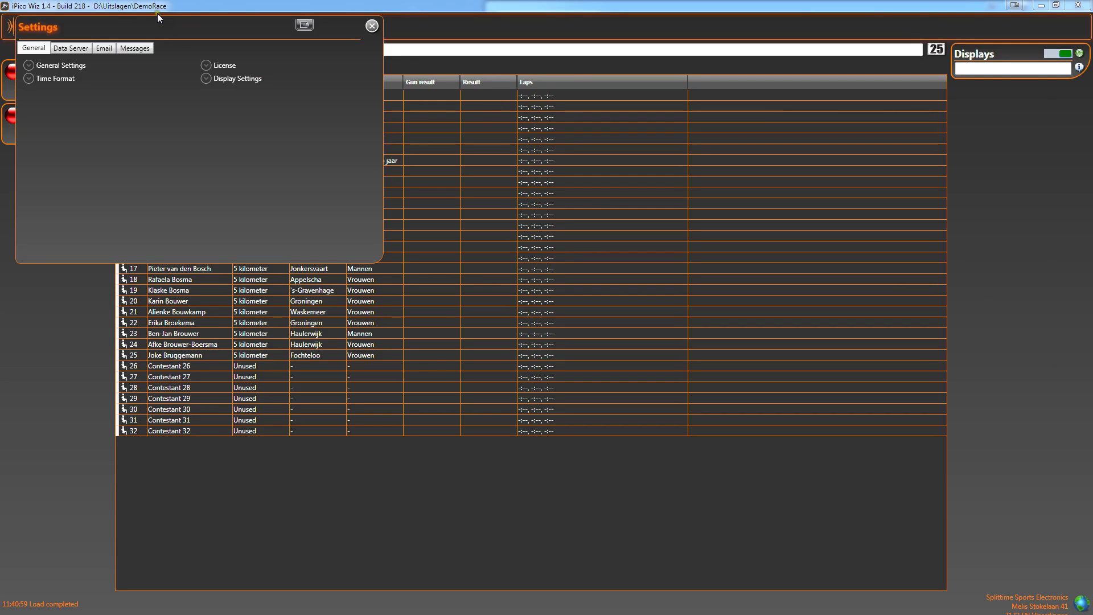
left_click_drag(157, 13, 355, 141)
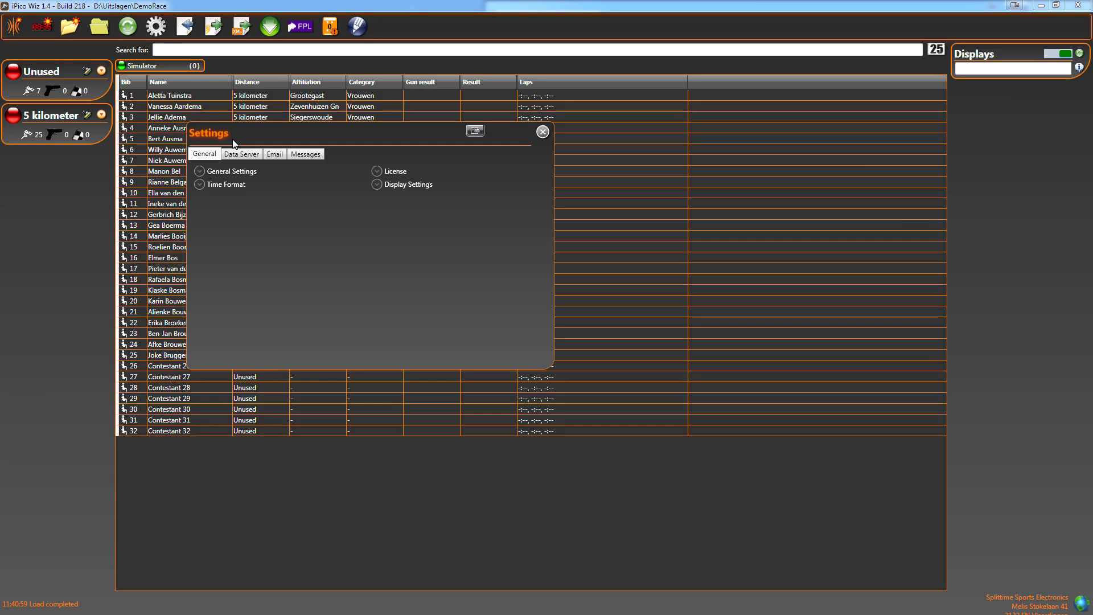
left_click(200, 172)
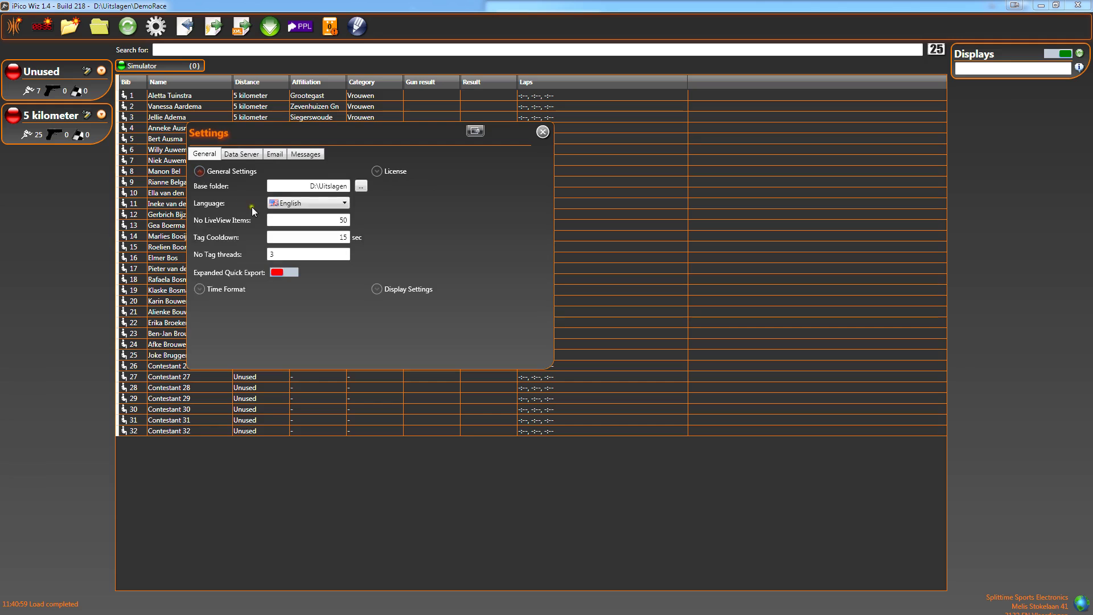
left_click(297, 203)
left_click(298, 213)
mouse_move(323, 233)
left_click(203, 172)
left_click(376, 172)
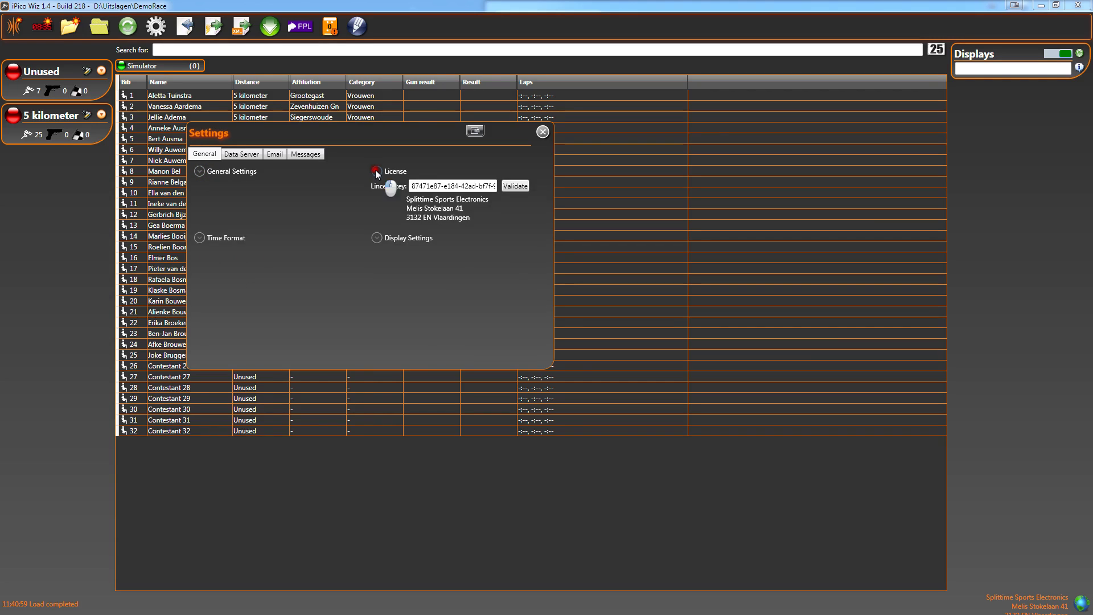
left_click(376, 172)
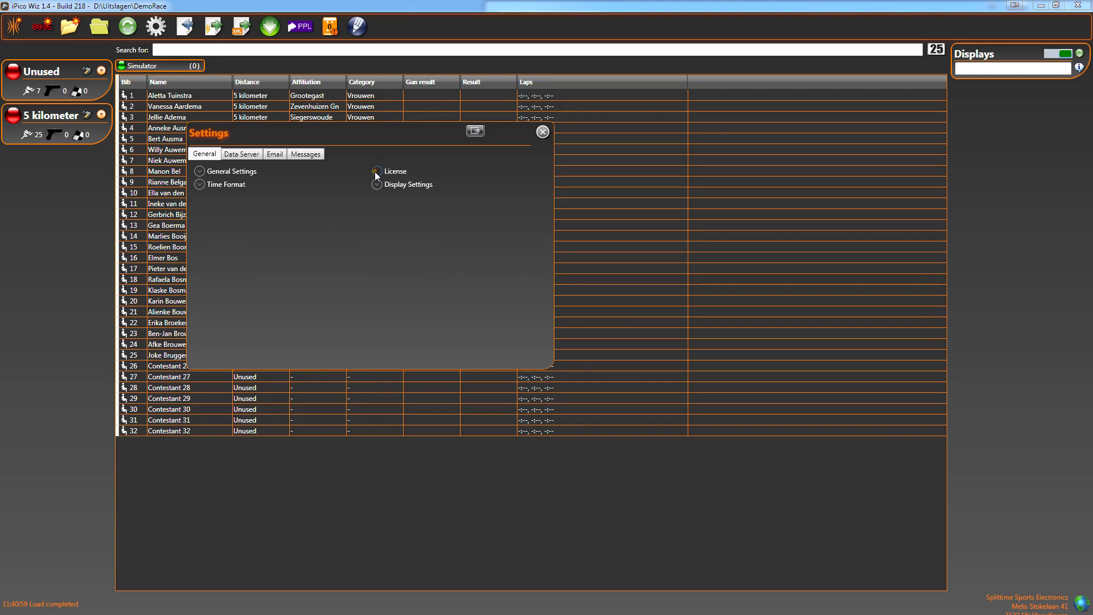
Choose OneDigitHour as the time format and review the display settings.
left_click(200, 185)
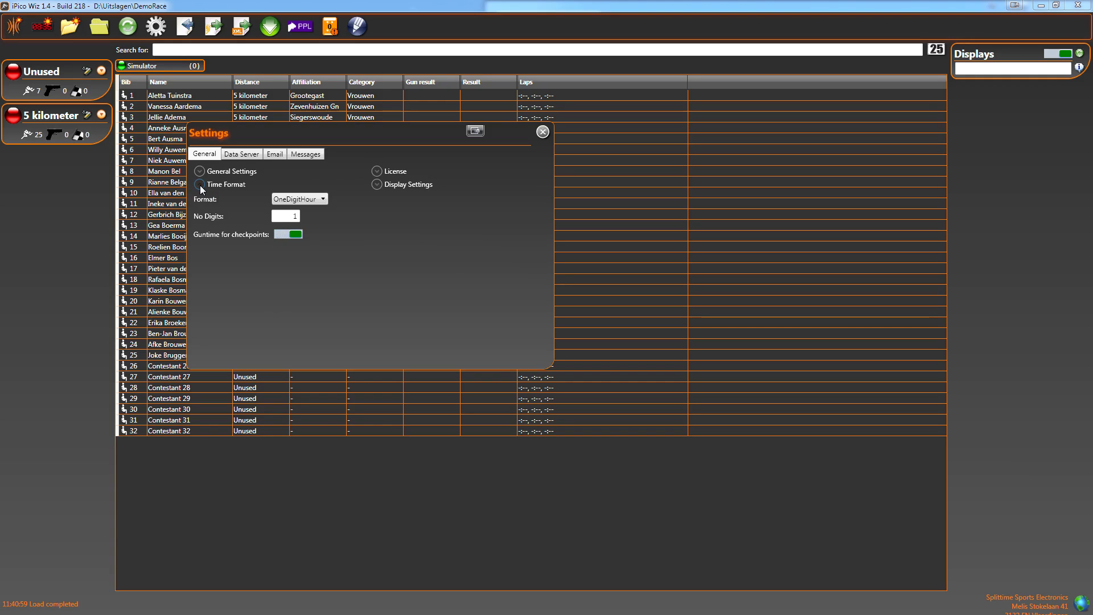
left_click(315, 201)
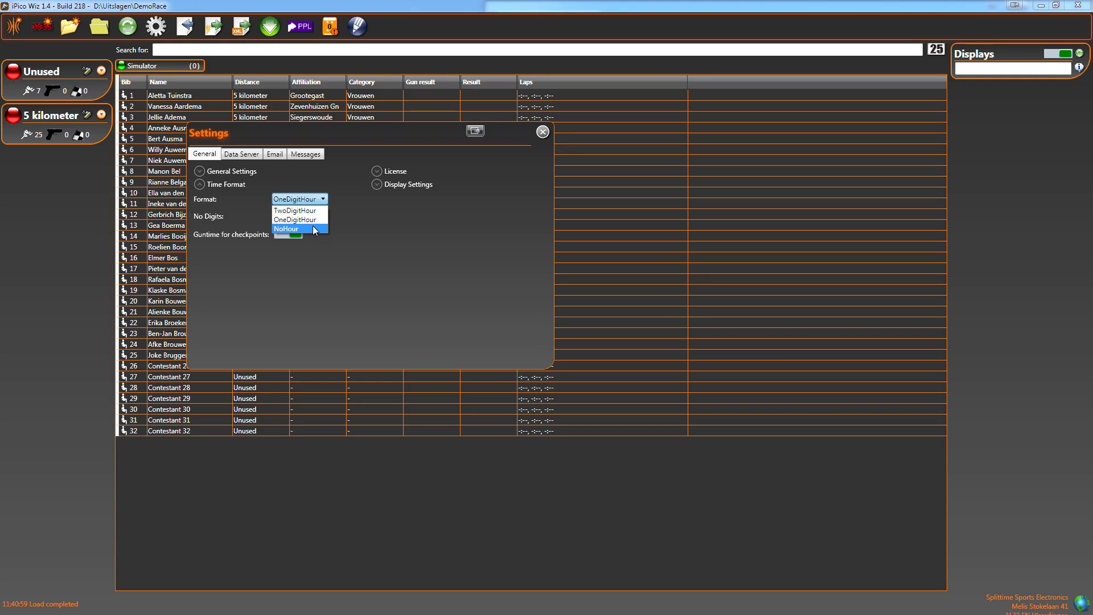
left_click(311, 220)
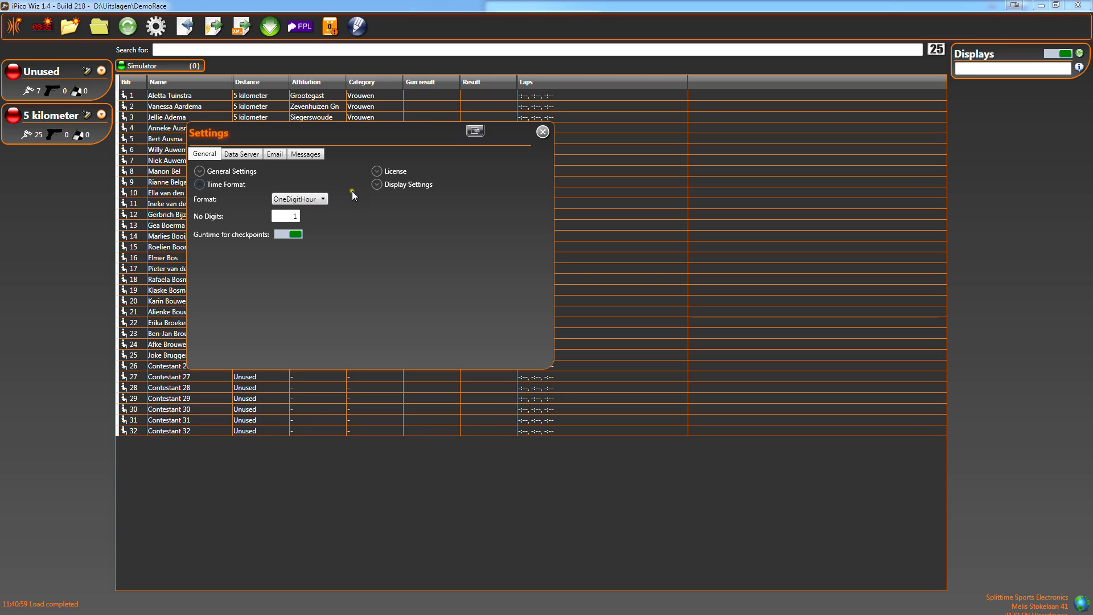
left_click(284, 185)
left_click(380, 183)
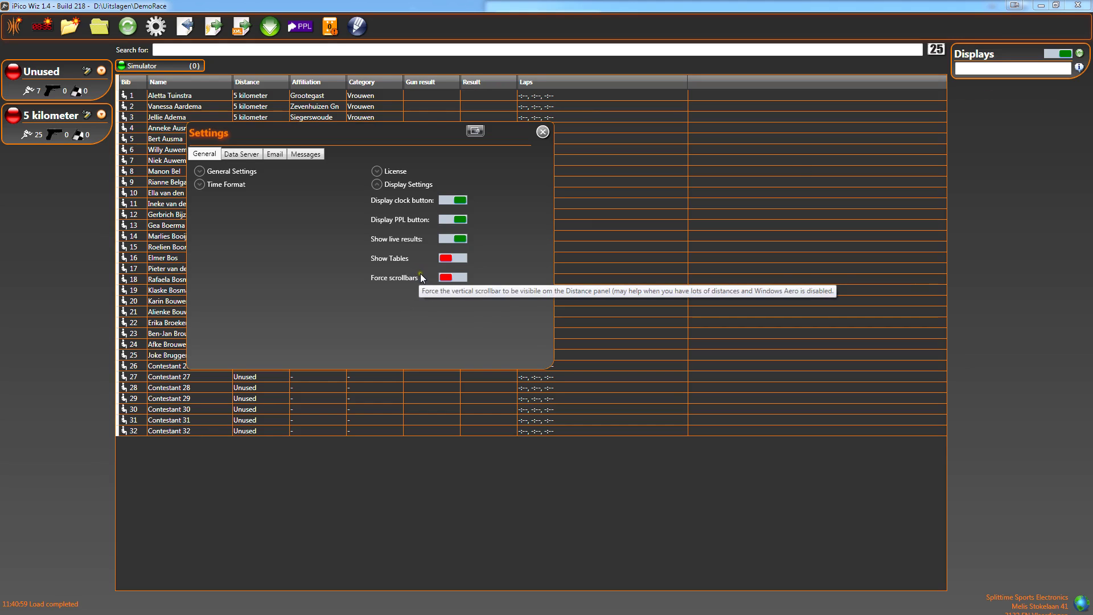
left_click(376, 184)
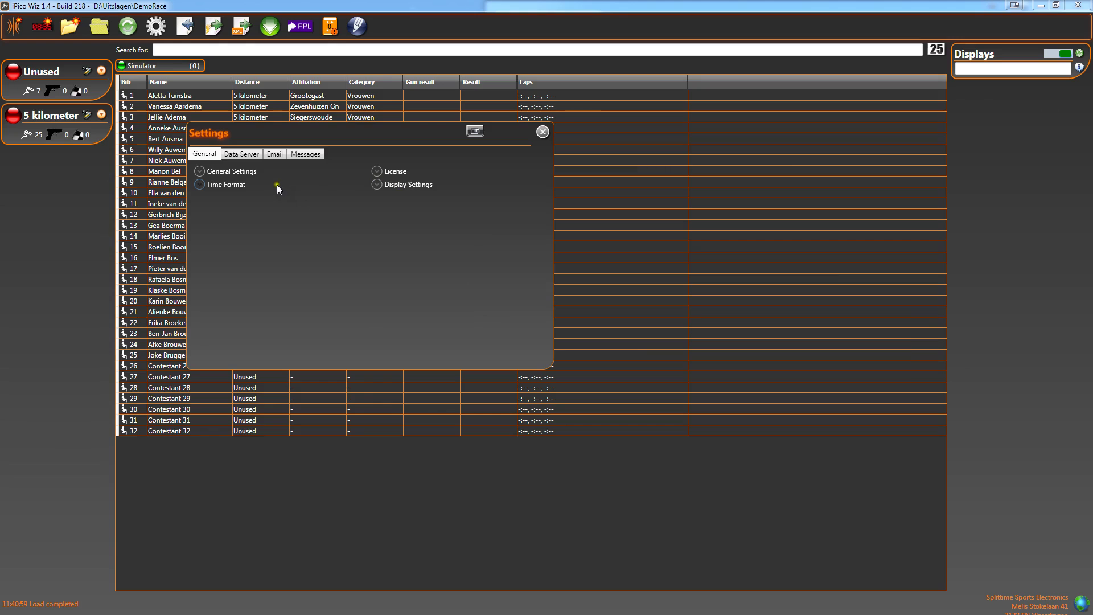
Examine the data server settings for the XML and SMS gateways, switching SMS on and off to view its options.
left_click(244, 159)
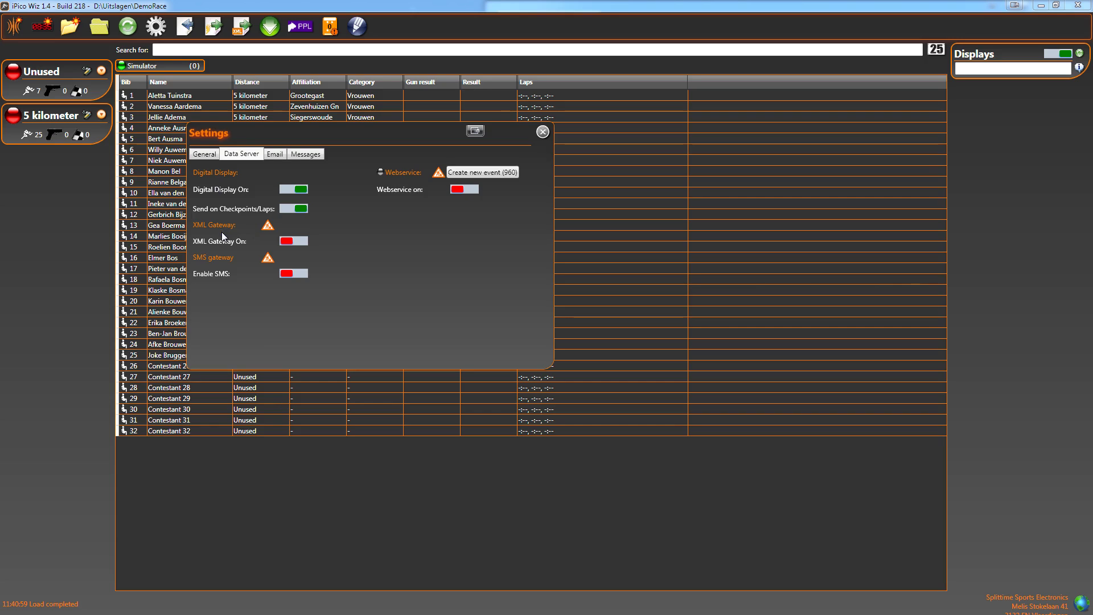
mouse_move(267, 228)
mouse_move(268, 228)
left_click(304, 274)
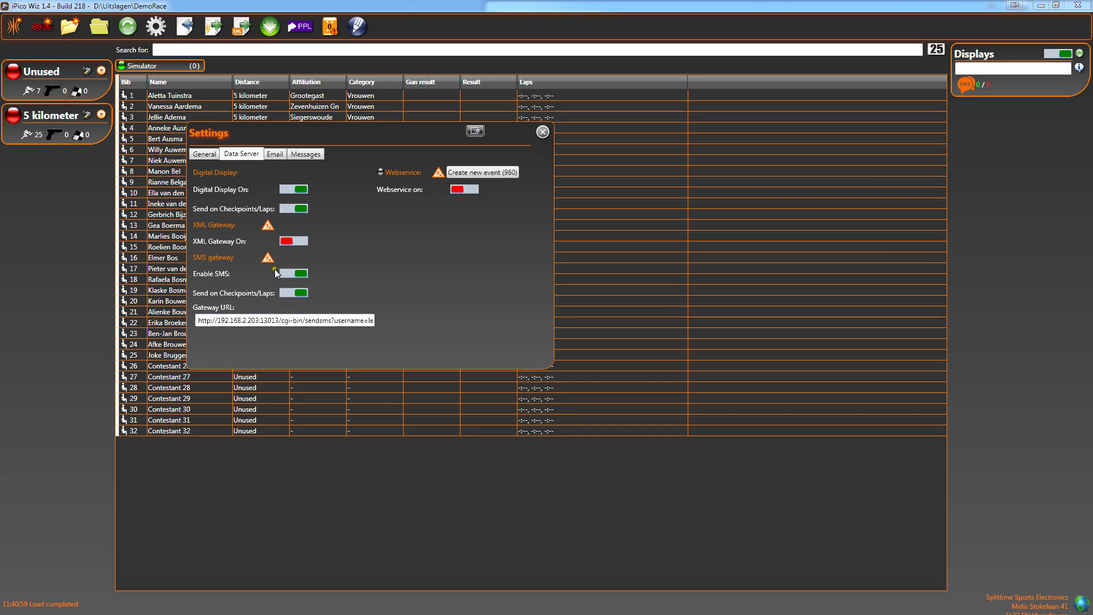
left_click(289, 272)
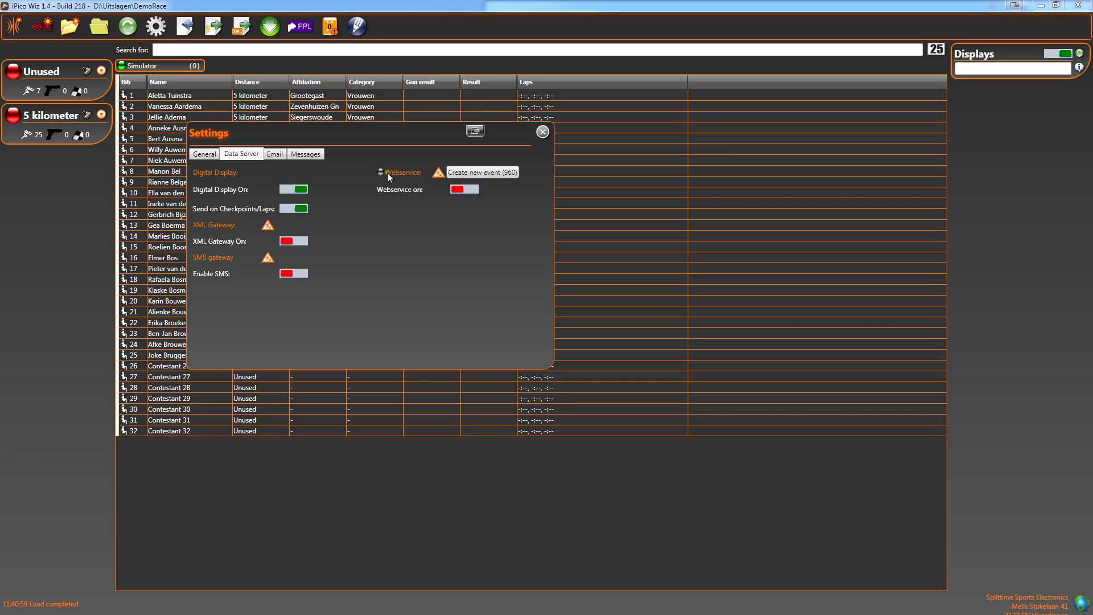
Turn on the webservice and create a new web event for DemoRace dated 12-07-2015, agreeing to use one web license.
left_click(473, 192)
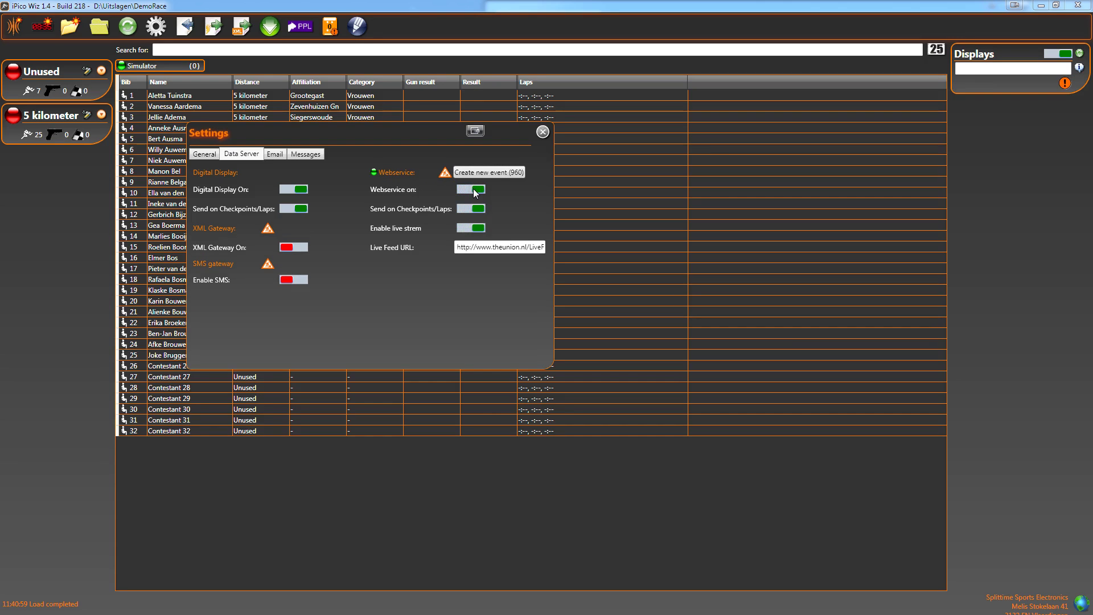
mouse_move(1064, 84)
left_click(503, 171)
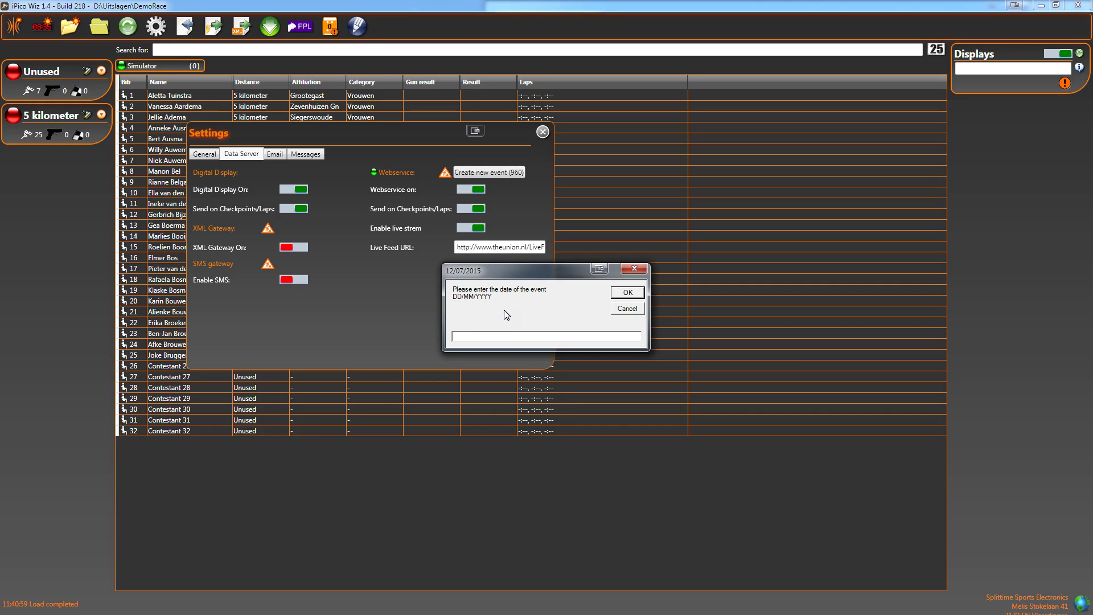
type("12-07-2015")
left_click(628, 293)
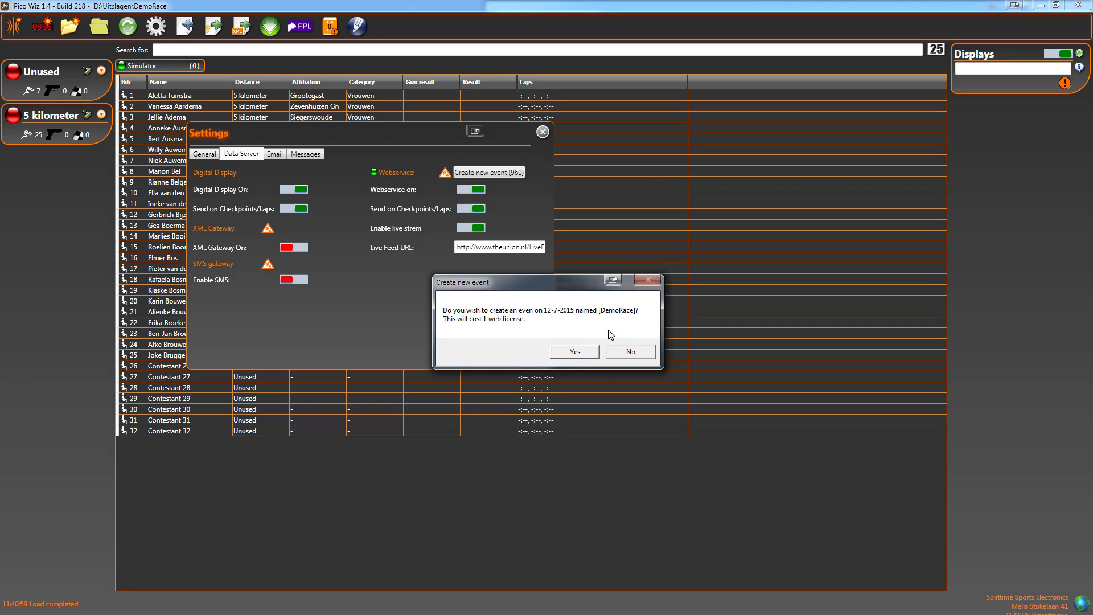
left_click(581, 352)
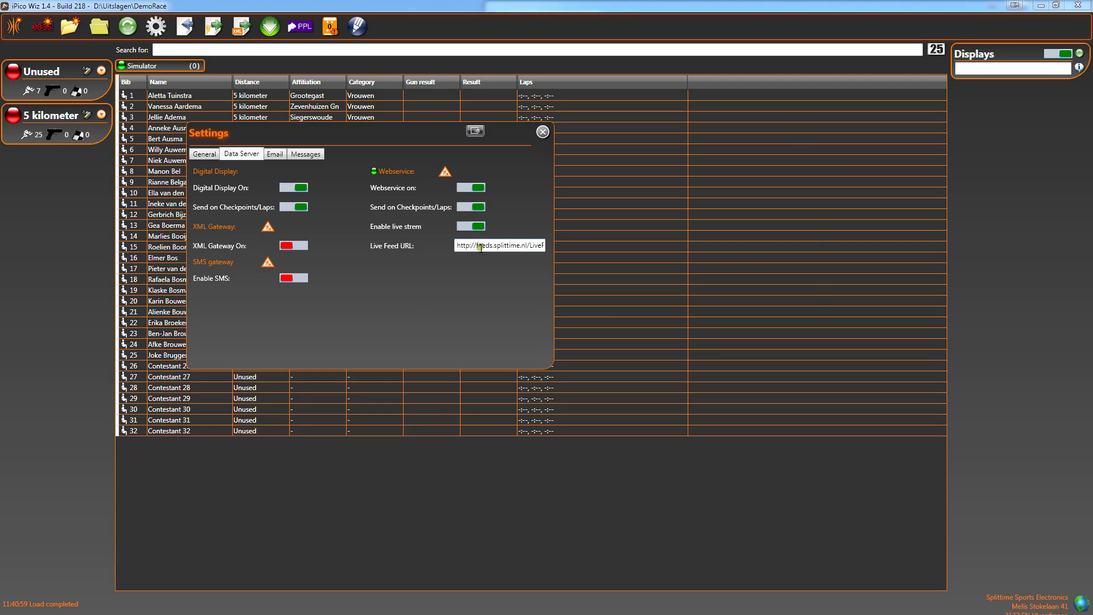
Select the entire live feed URL of the webservice.
left_click_drag(481, 248, 568, 240)
left_click(540, 246)
left_click_drag(540, 245, 437, 243)
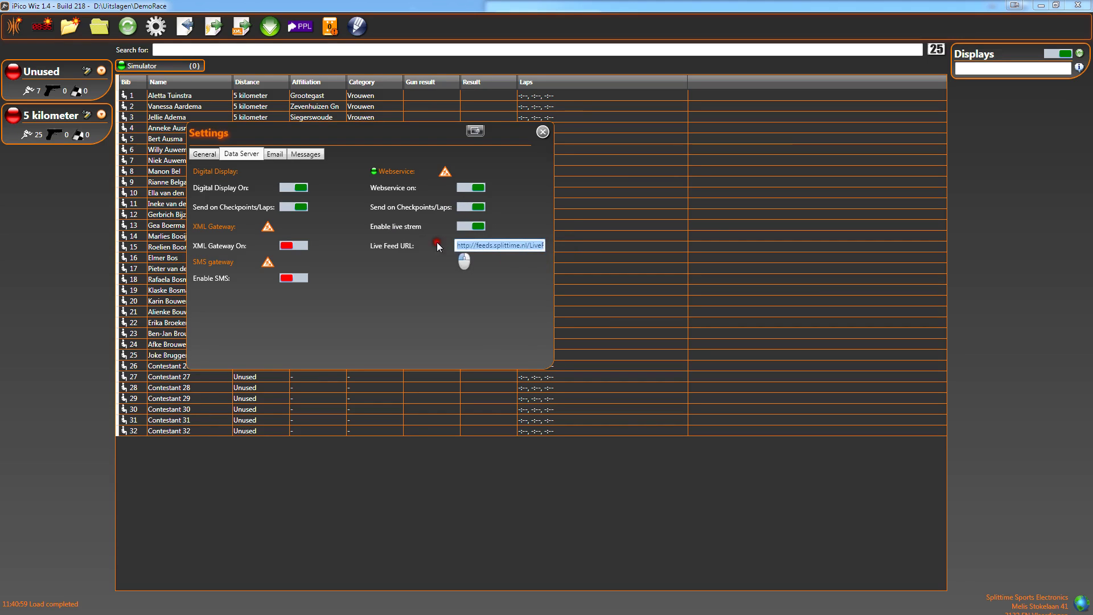
Copy the webservice's selected live feed URL.
right_click(470, 243)
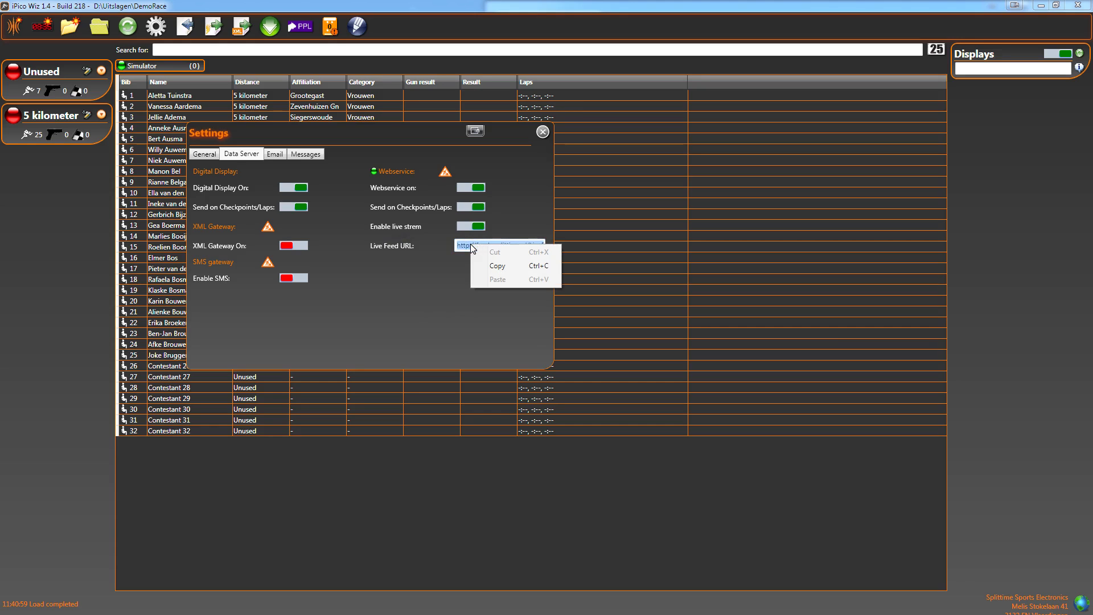
left_click(481, 268)
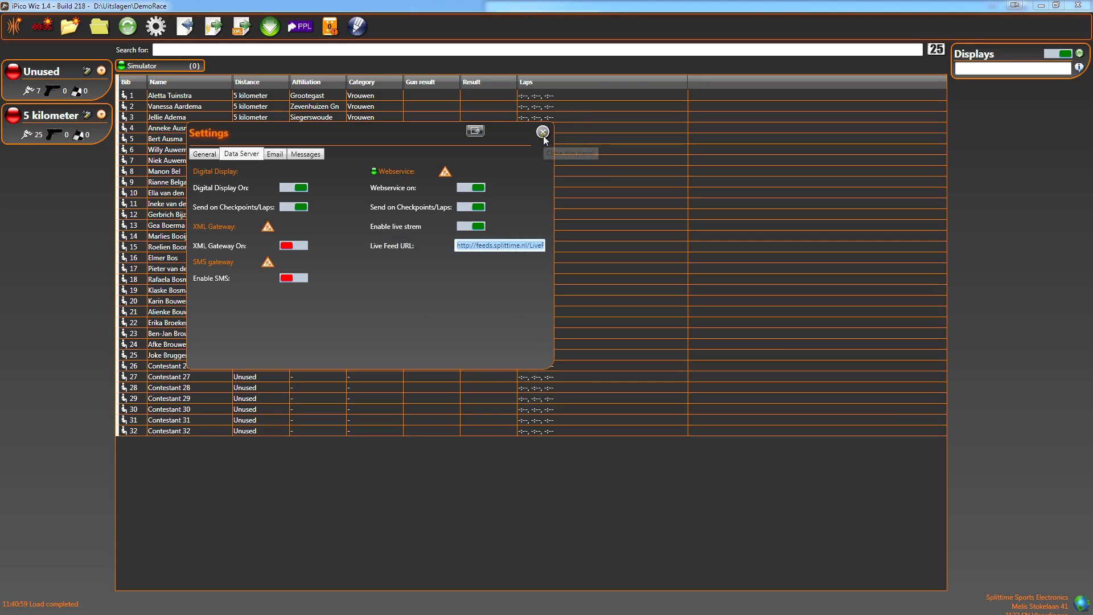
Examine the email gateway settings, switching the gateway and its login requirement on and off to view the server, login and SSL options.
left_click(275, 154)
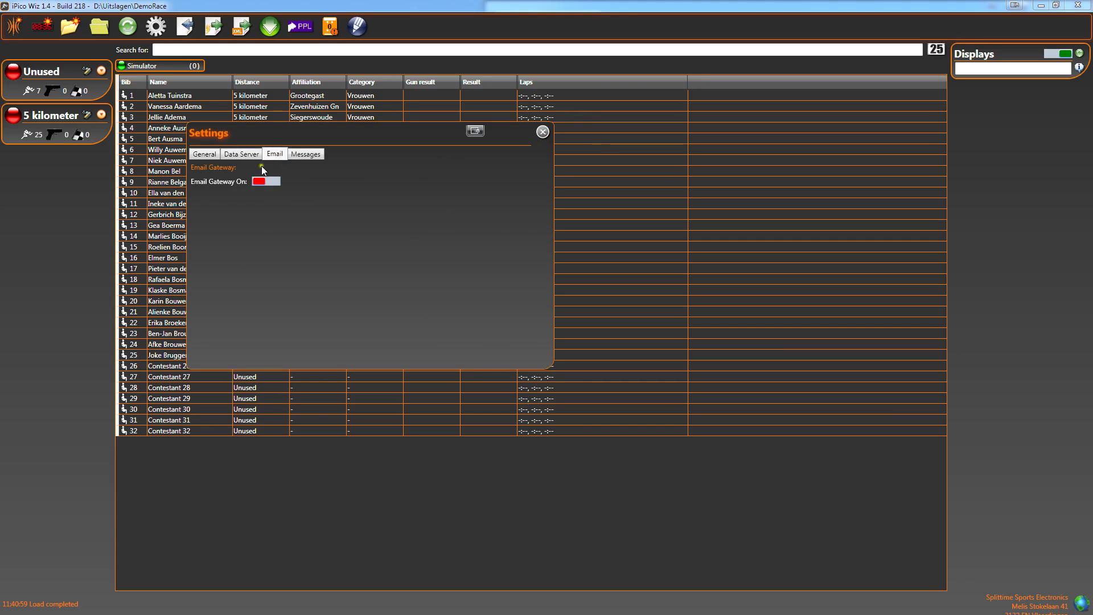
left_click(269, 183)
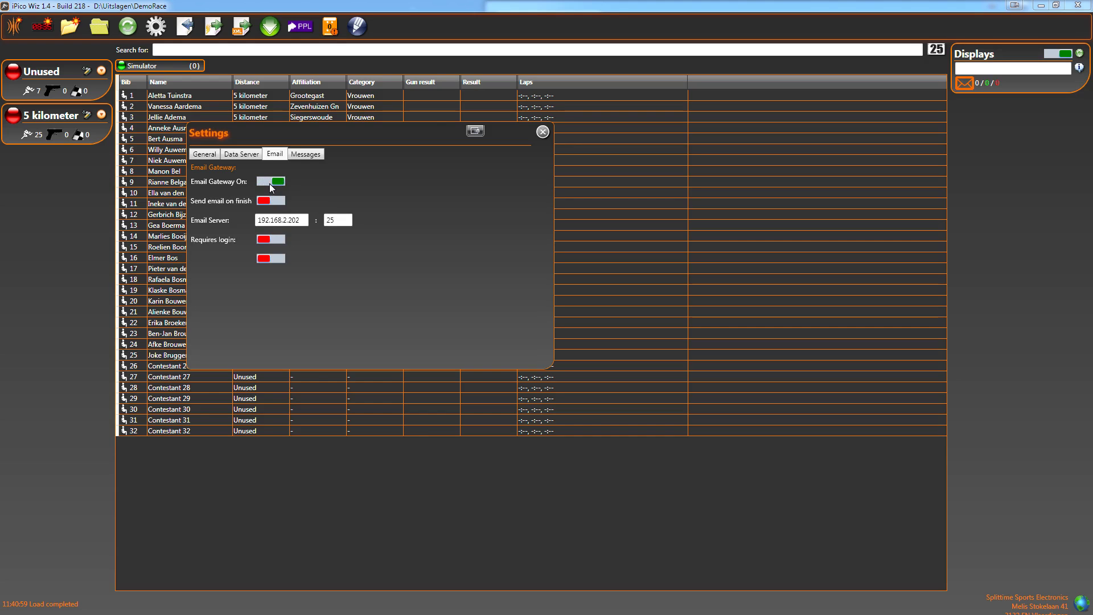
left_click(270, 241)
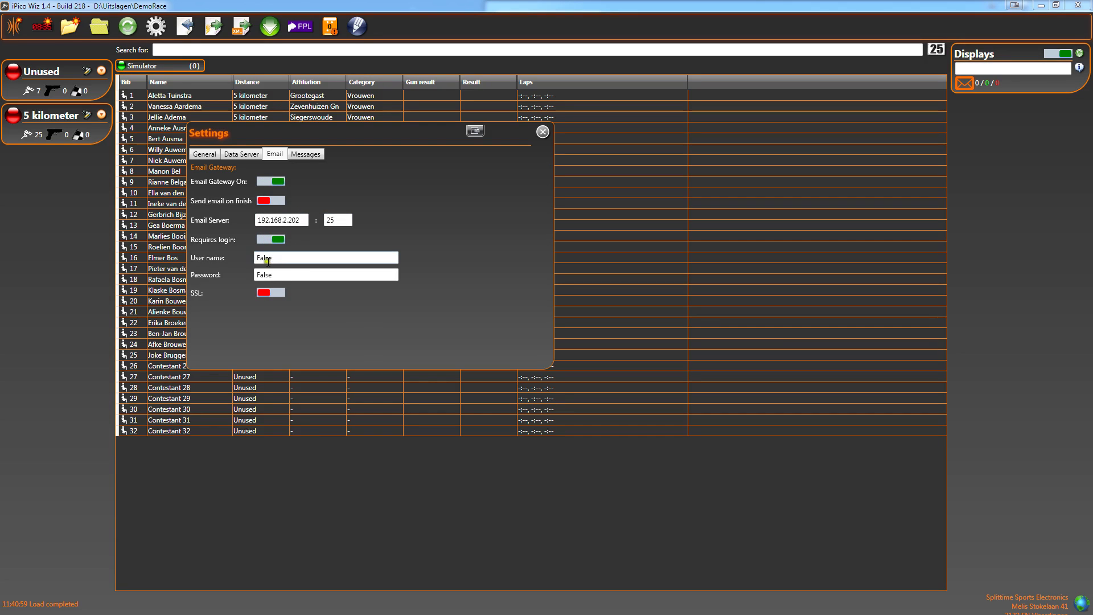
left_click(277, 294)
left_click(268, 238)
left_click(268, 181)
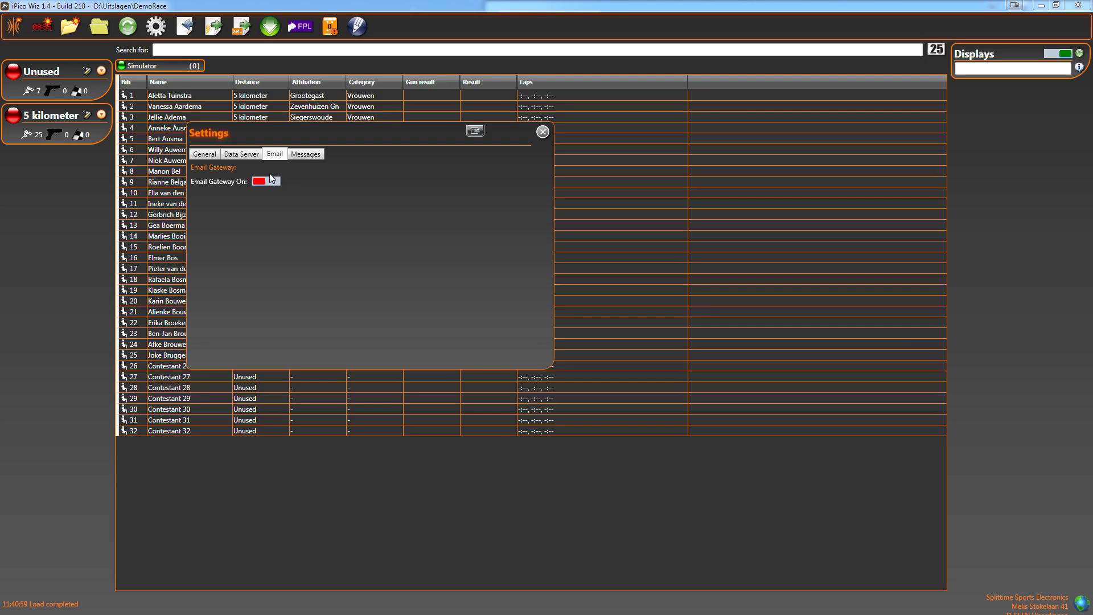
Review the SMS Lap, SMS Finish and Email message templates, and close the settings.
left_click(306, 155)
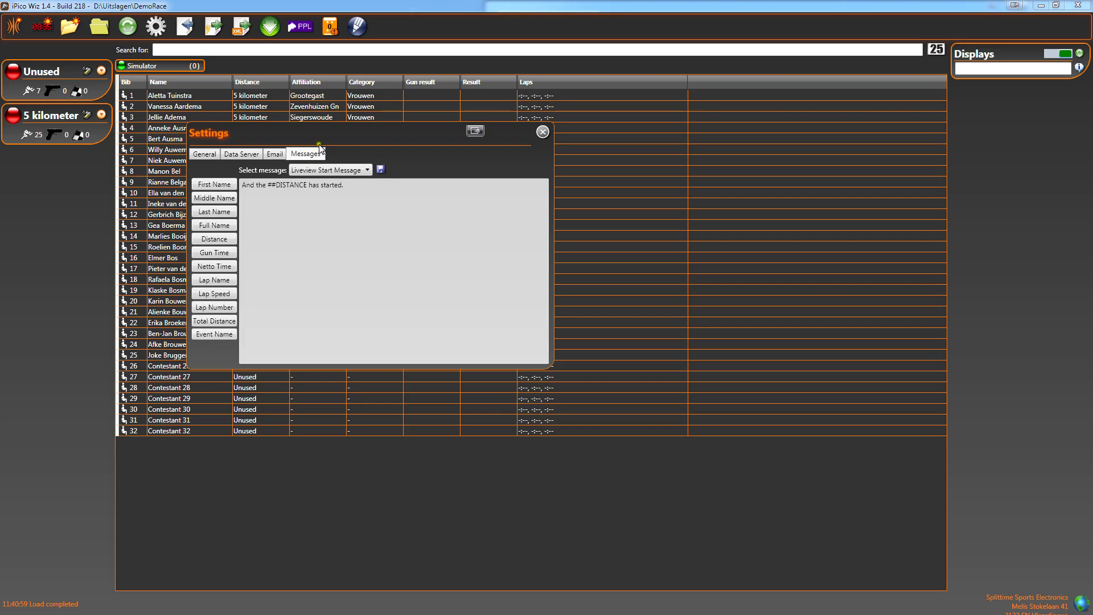
left_click(342, 166)
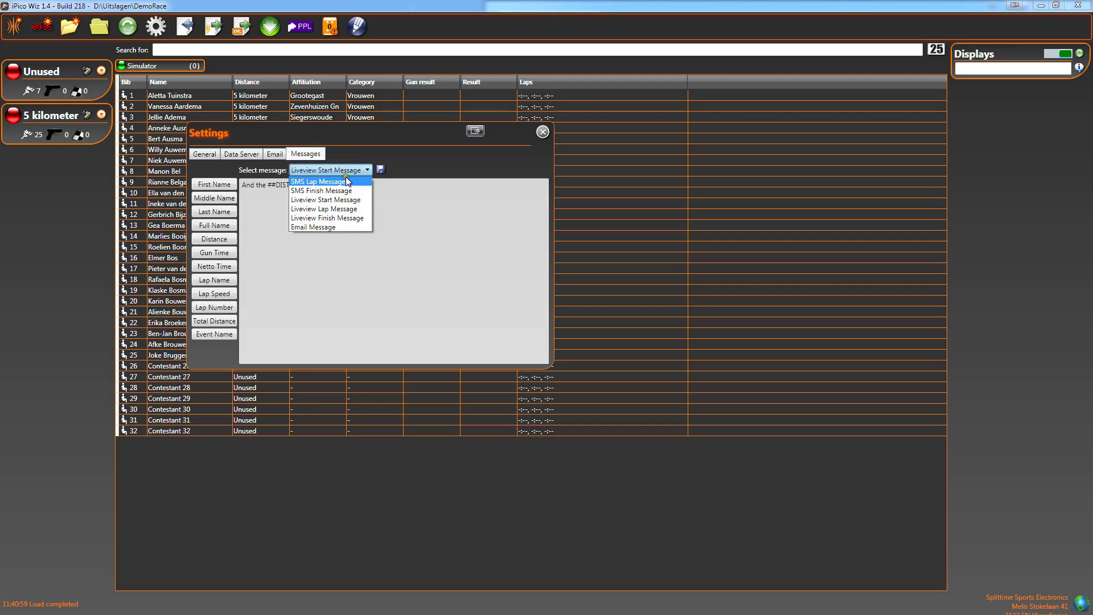
left_click(346, 183)
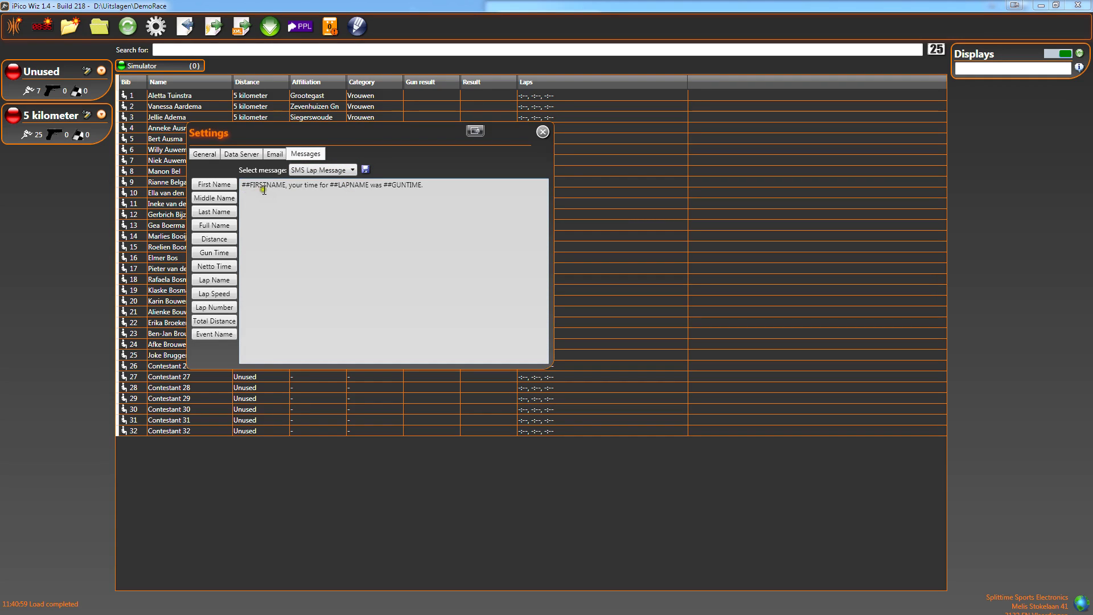
left_click(290, 186)
left_click(406, 219)
left_click(344, 170)
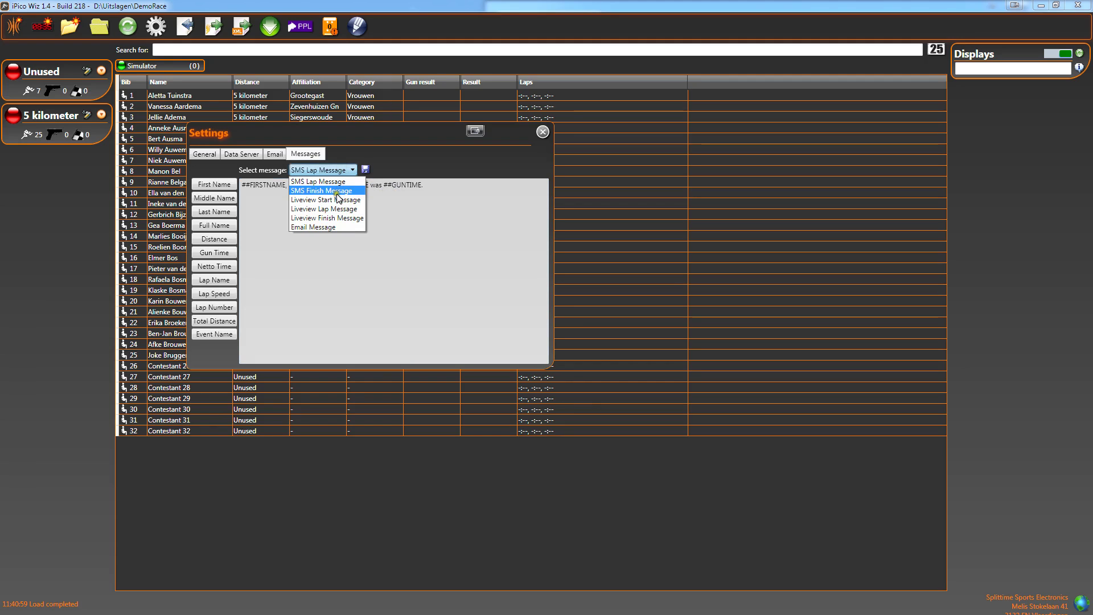
left_click(338, 192)
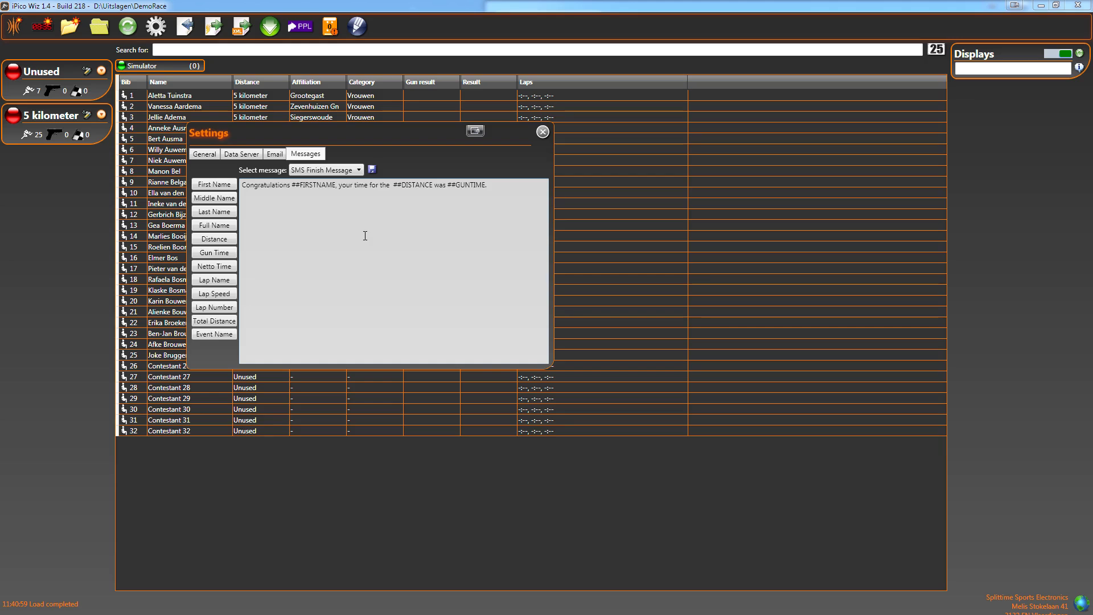
left_click(338, 171)
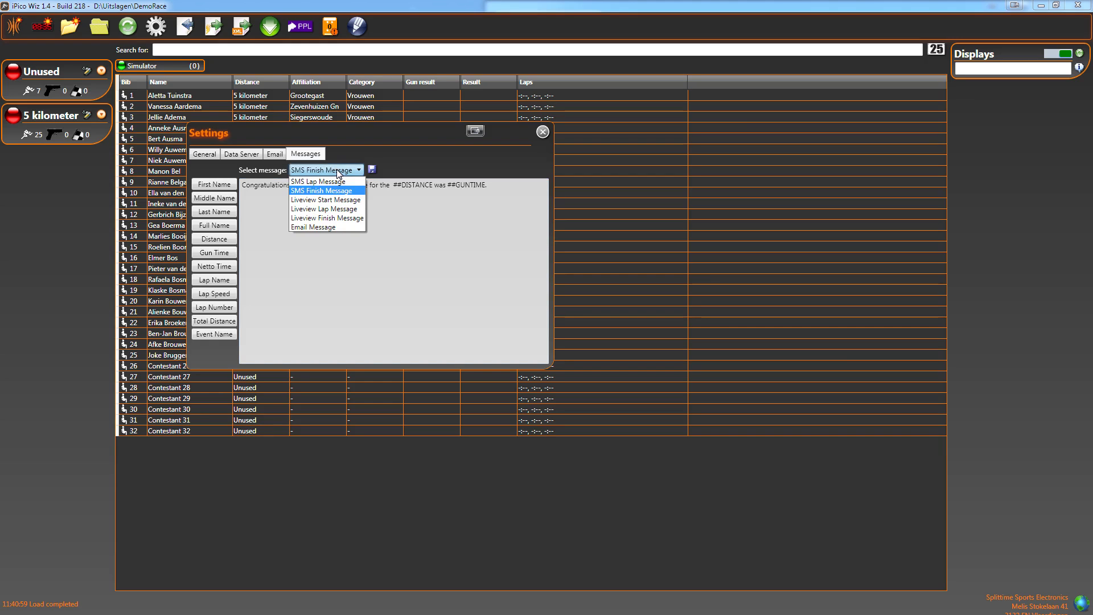
left_click(343, 227)
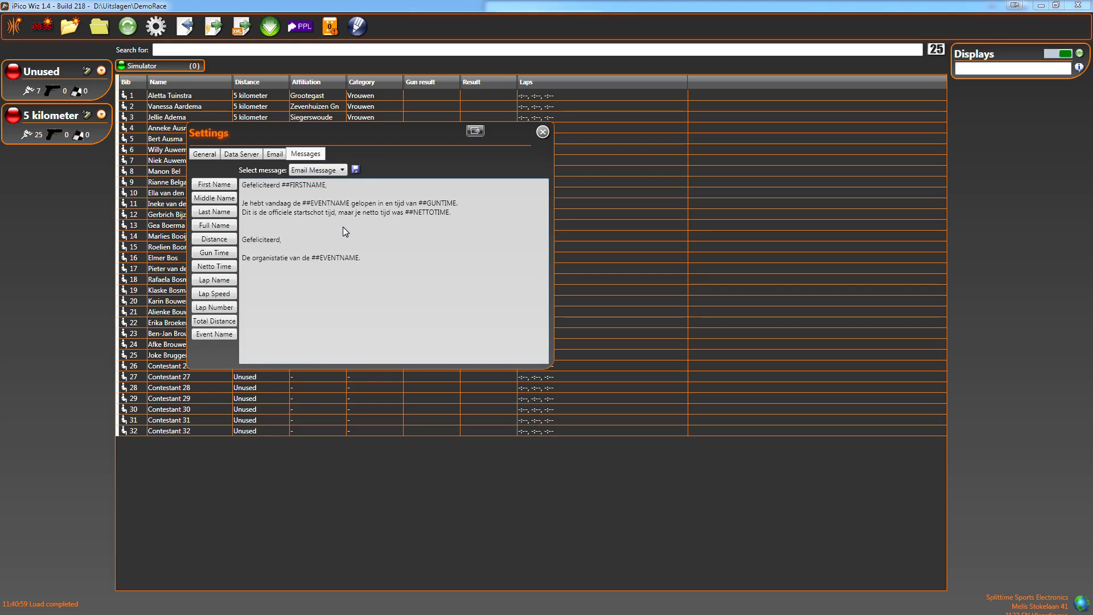
left_click(543, 132)
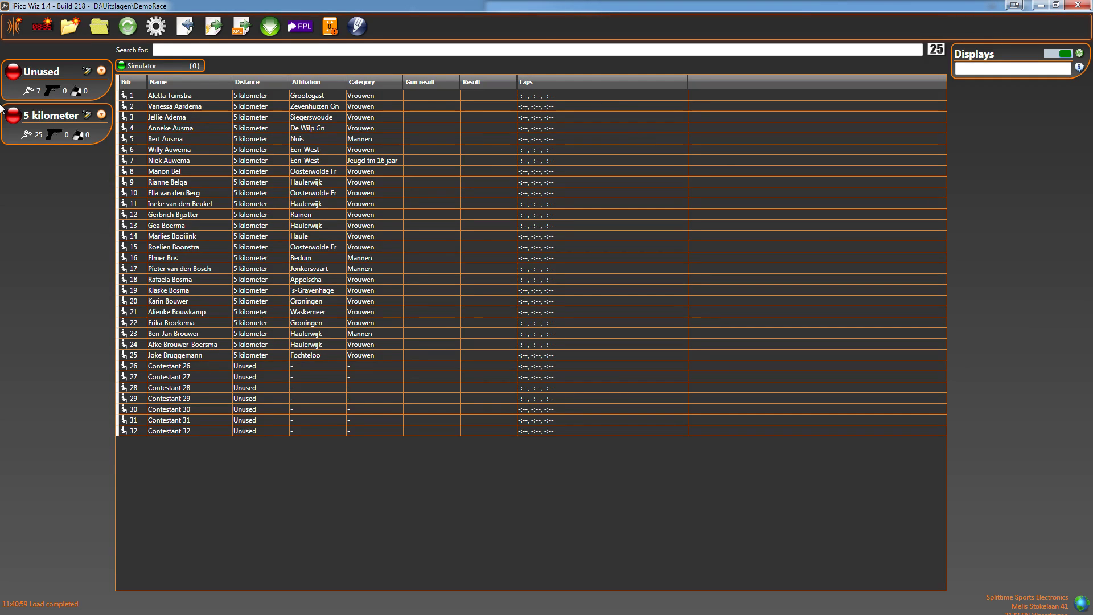
Set the status of both the Unused and 5 kilometer distances to Ready to start.
left_click(19, 74)
left_click(34, 90)
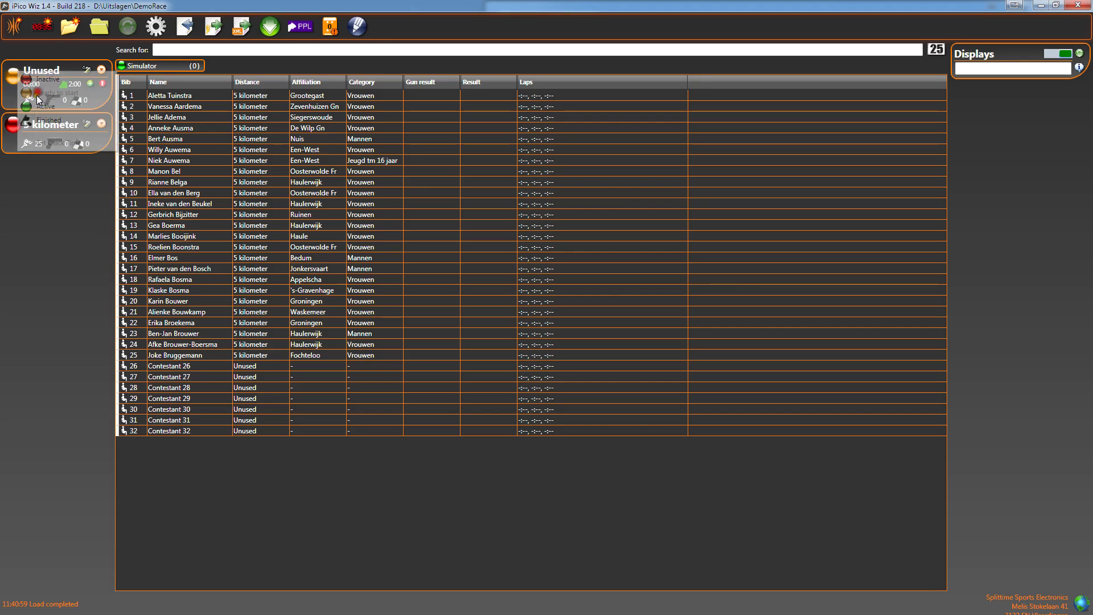
left_click(19, 127)
left_click(35, 141)
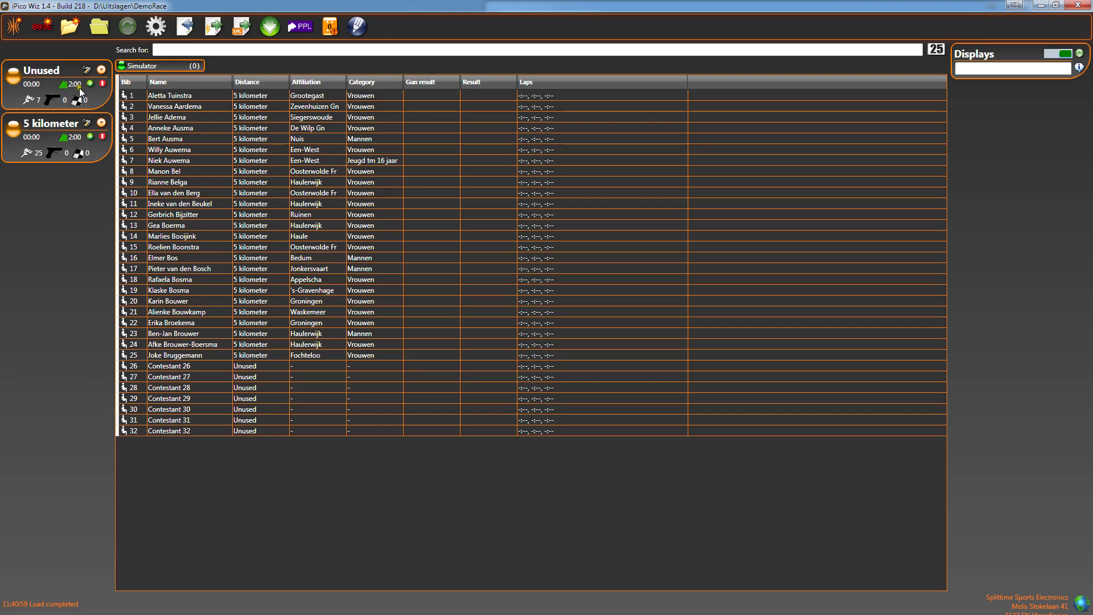
Check the explanation of the start-line countdown and view the Unused distance's details, including its start, lap and finish options.
mouse_move(80, 87)
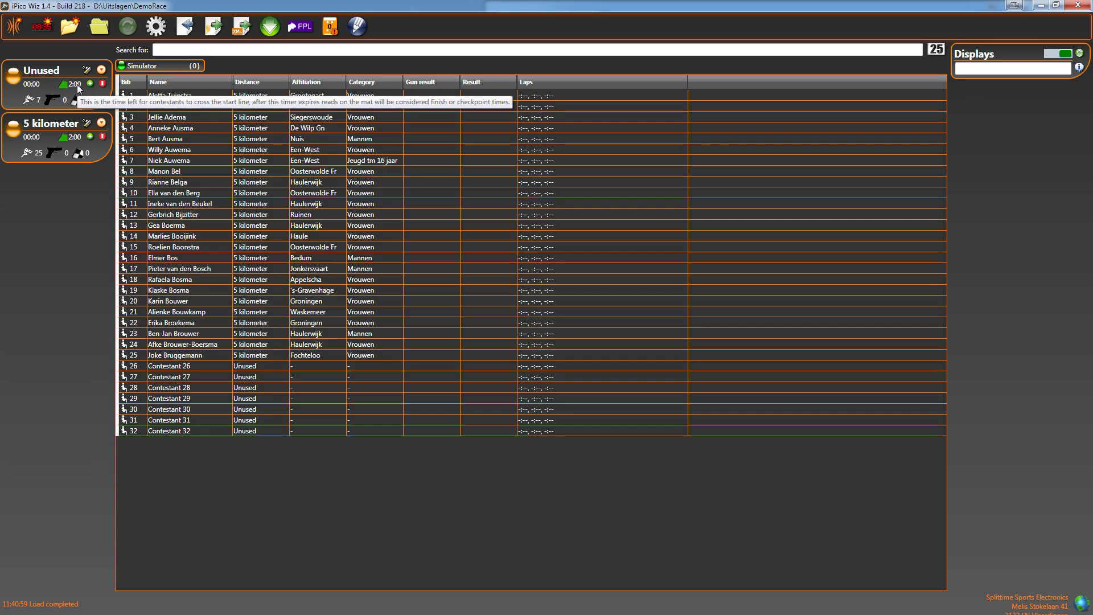
left_click(87, 70)
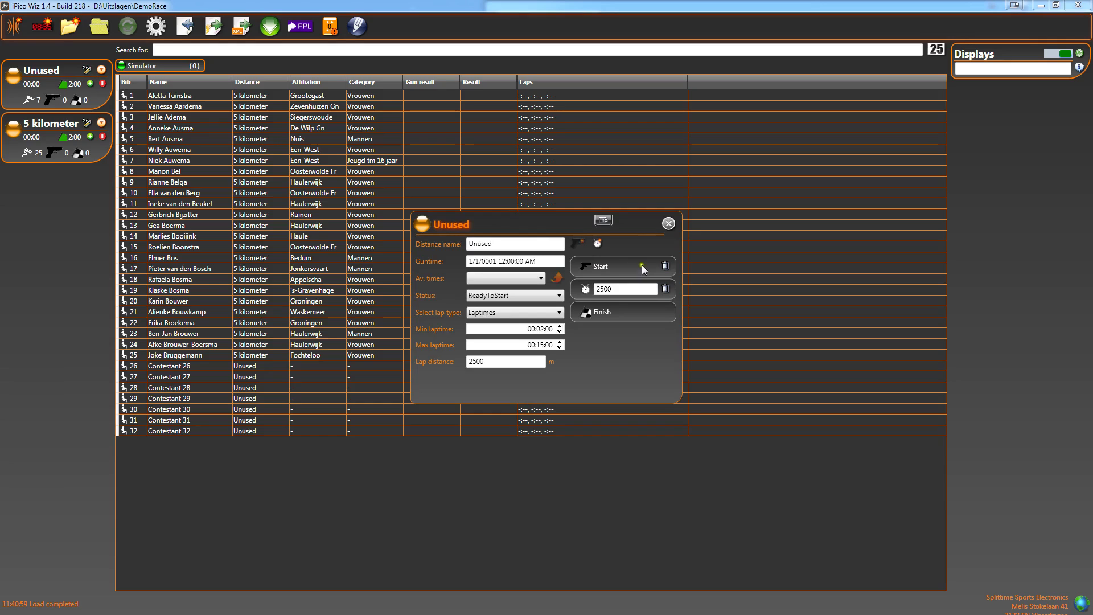
left_click(669, 224)
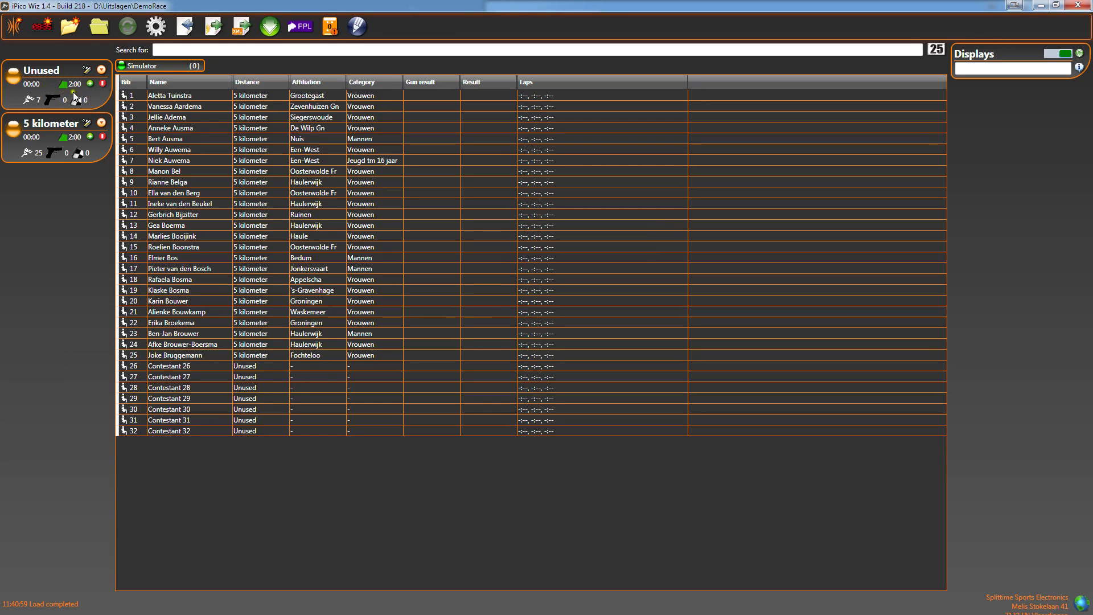
Extend the start-line crossing time of the Unused and 5 kilometer distances to 7:00, and check the Simulator reader's details.
mouse_move(78, 84)
left_click(90, 85)
left_click(90, 136)
left_click(90, 138)
mouse_move(79, 138)
mouse_move(79, 87)
mouse_move(120, 70)
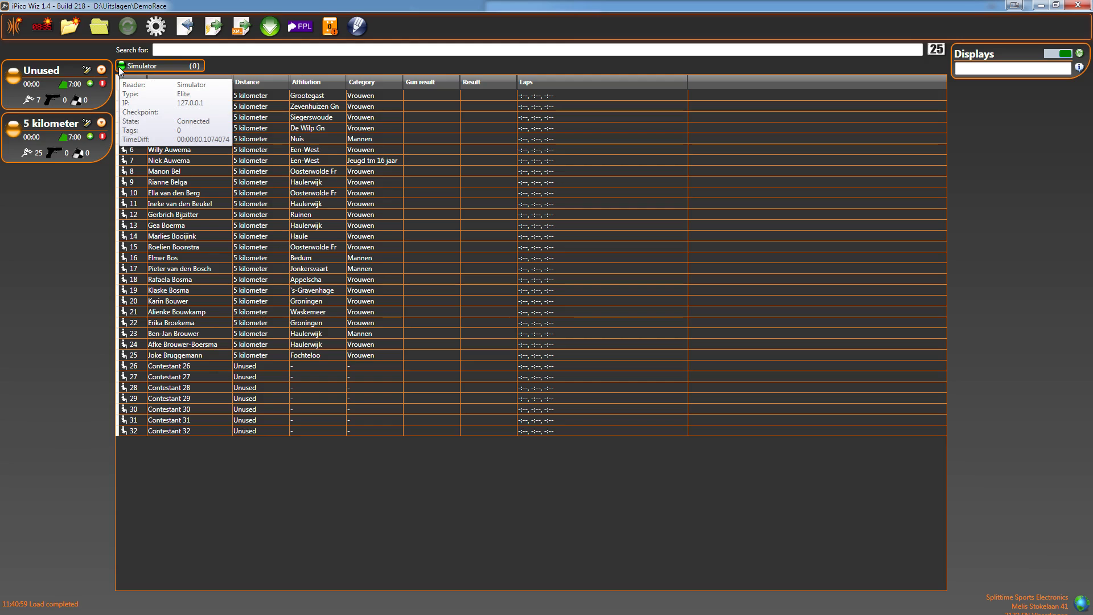
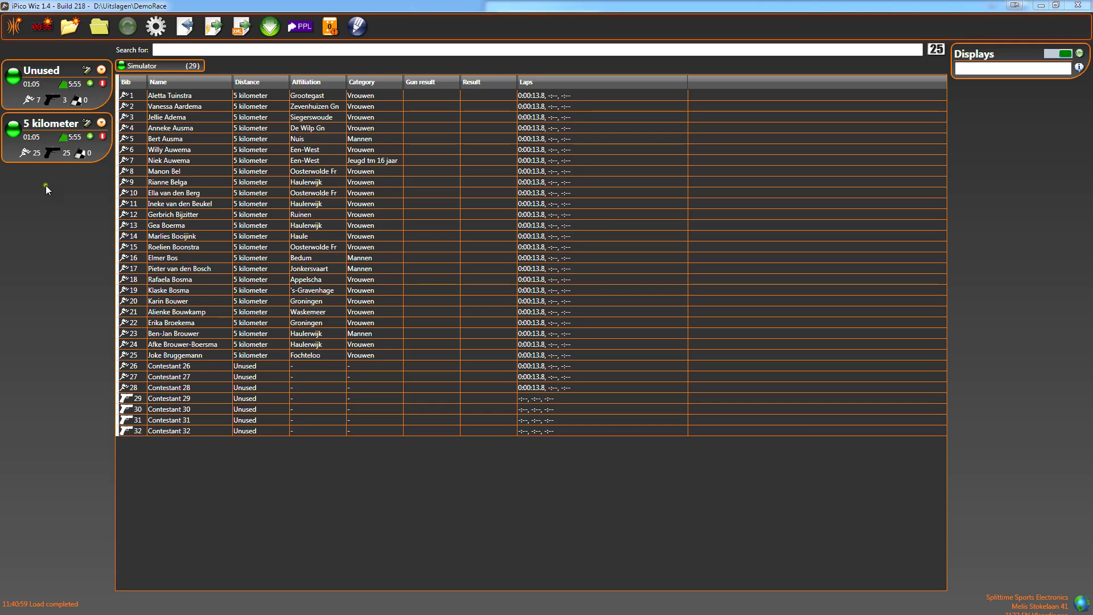
Set the clock time from the Unused distance.
left_click(18, 79)
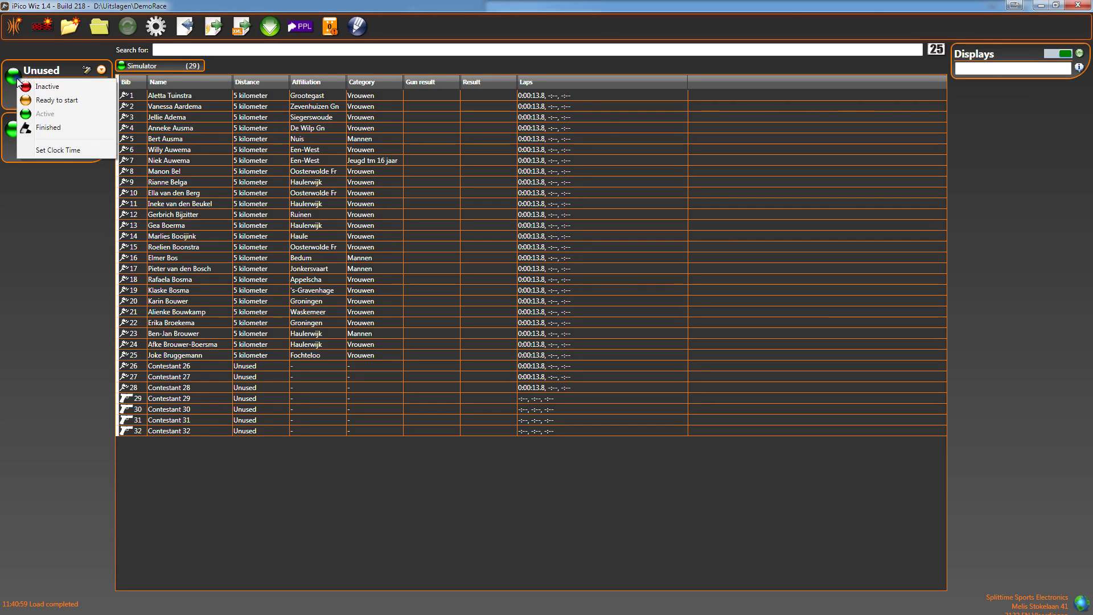
left_click(51, 149)
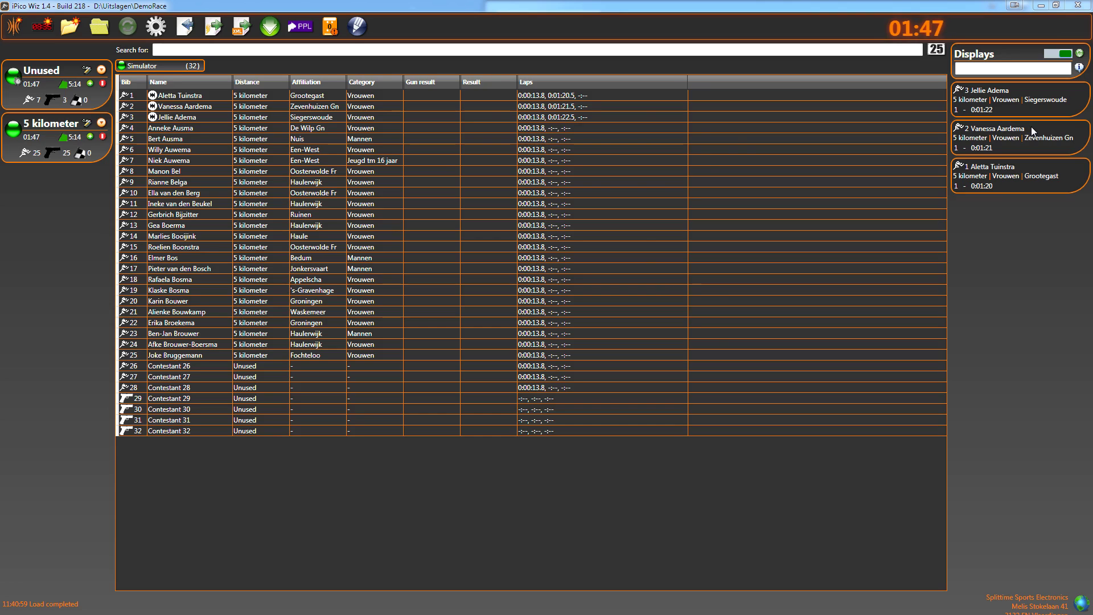
Examine the lap warning on the contestant with bib 1 and the 5 kilometer distance's minimum and maximum lap times.
mouse_move(154, 95)
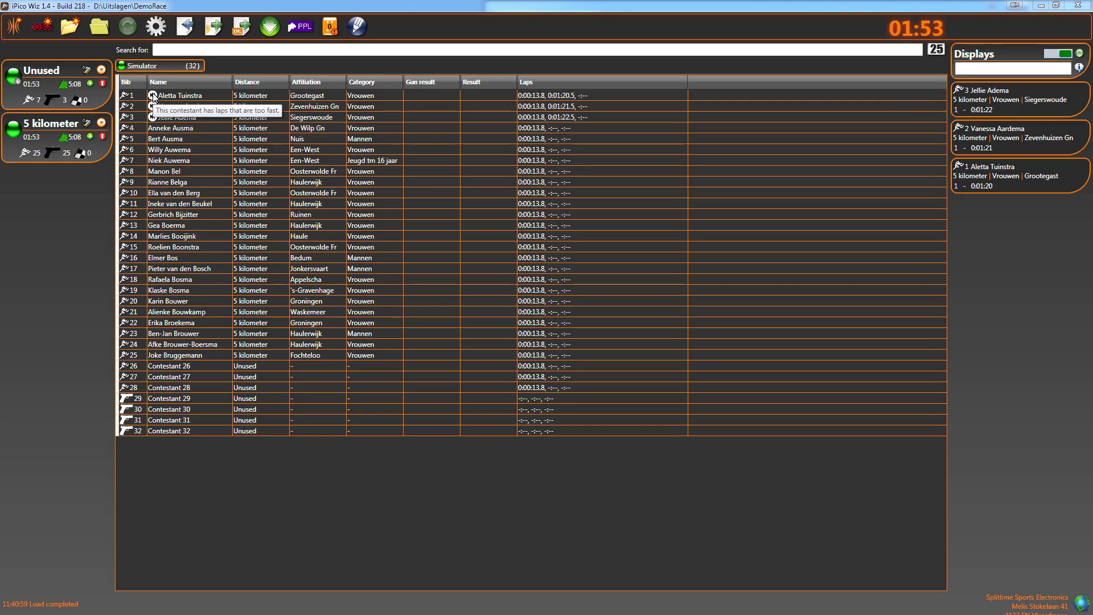
left_click(175, 96)
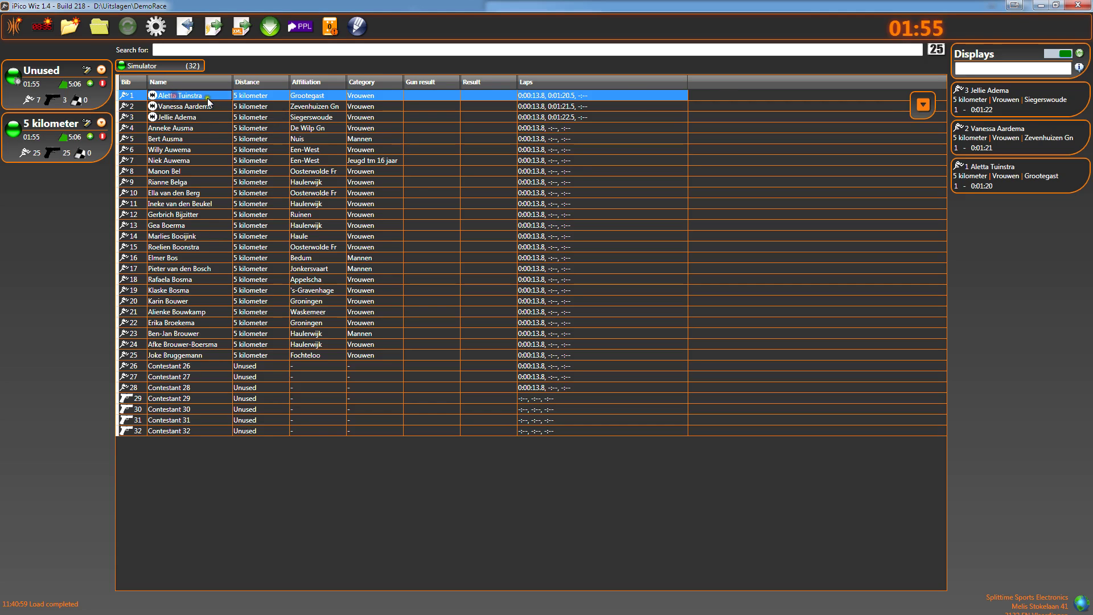
left_click(89, 124)
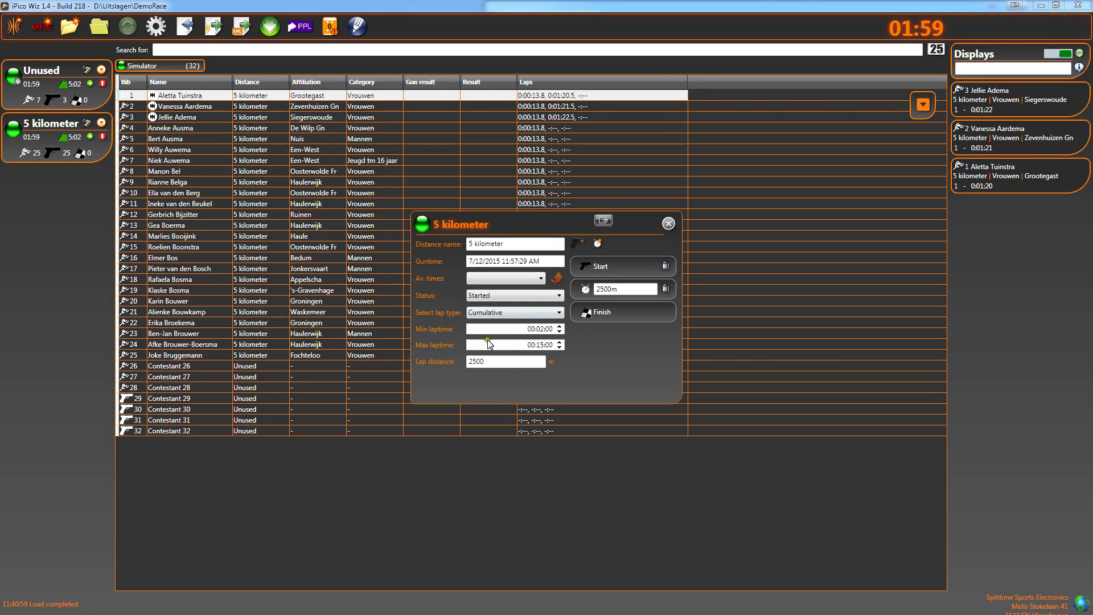
left_click(668, 223)
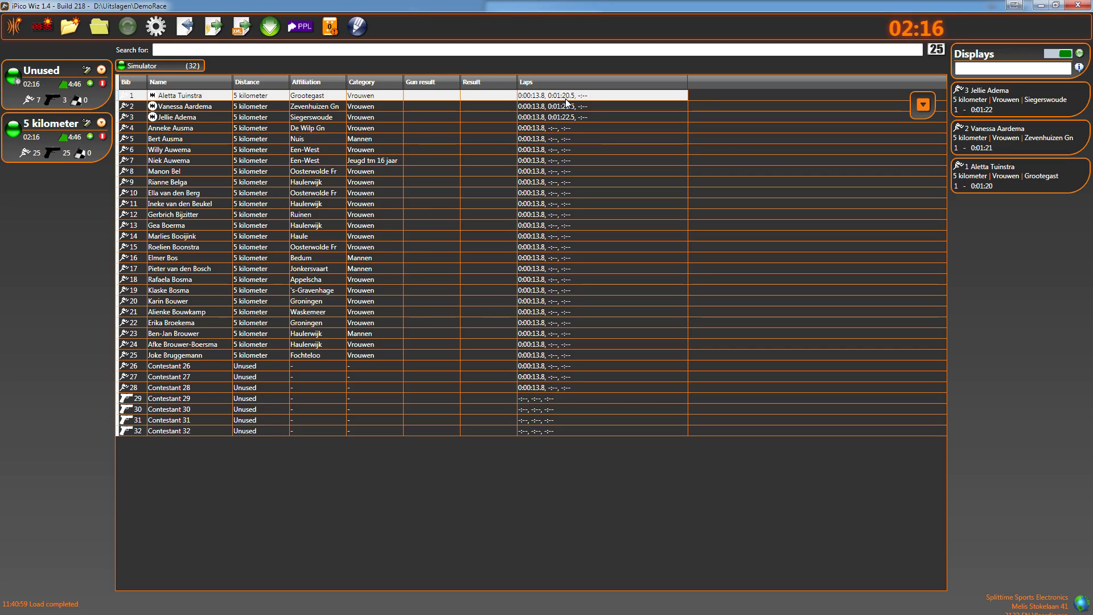
Restore the timing window to a smaller size, and set the Digital Display's Left Top area to Results with unfinished contestants shown.
double_click(471, 6)
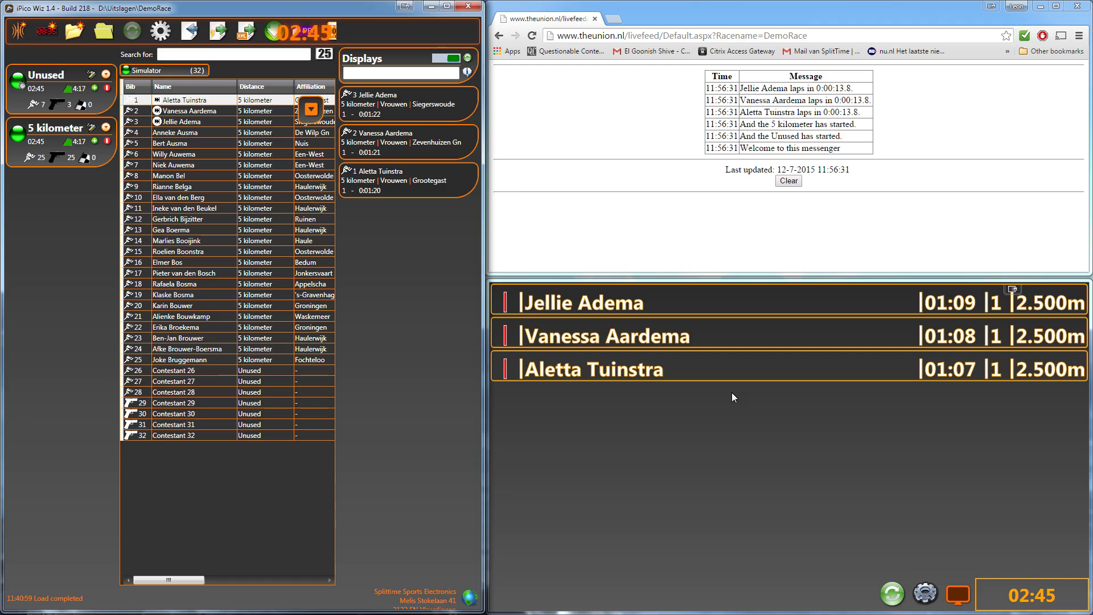
left_click(928, 594)
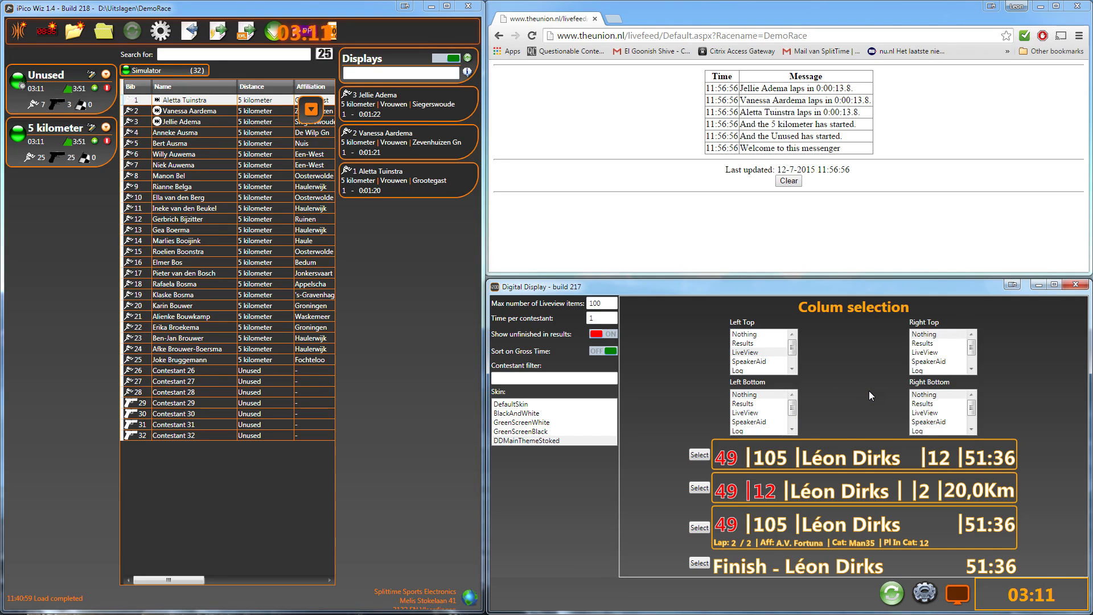
left_click(758, 345)
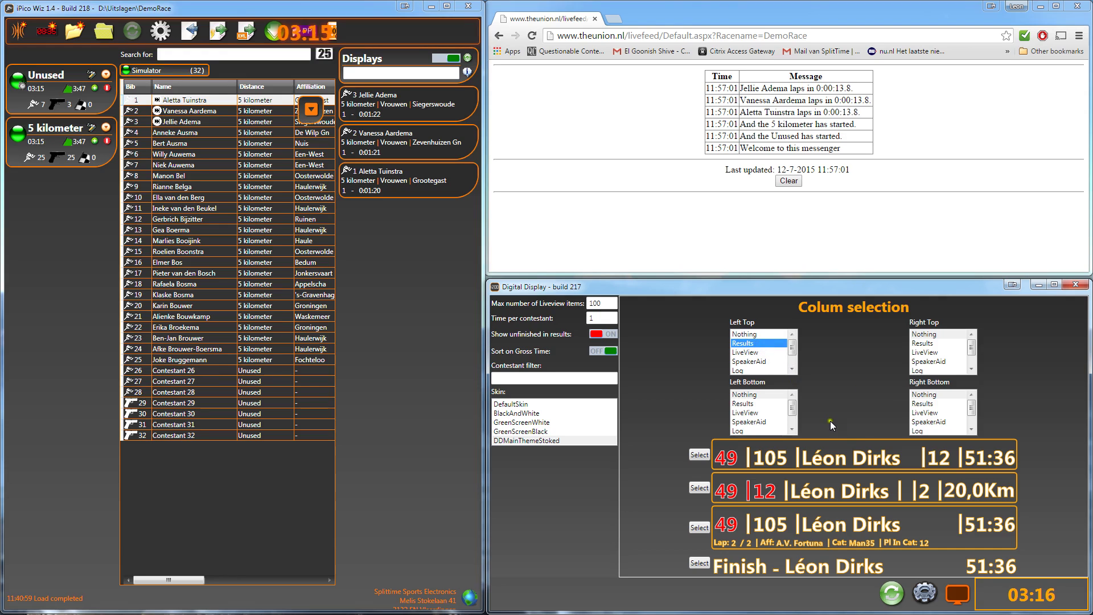
left_click(607, 333)
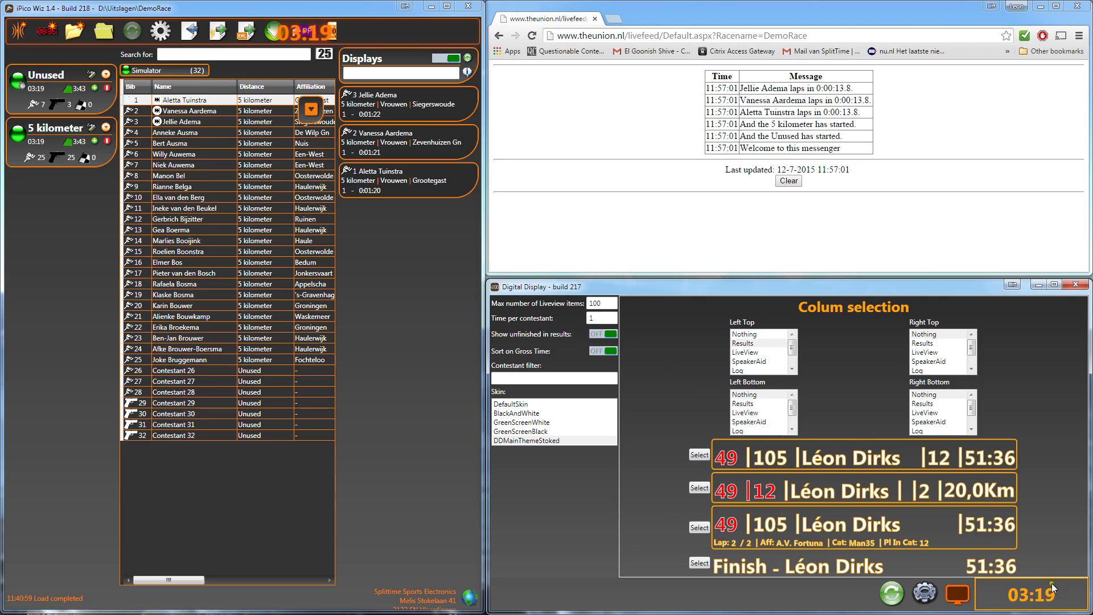
left_click(947, 597)
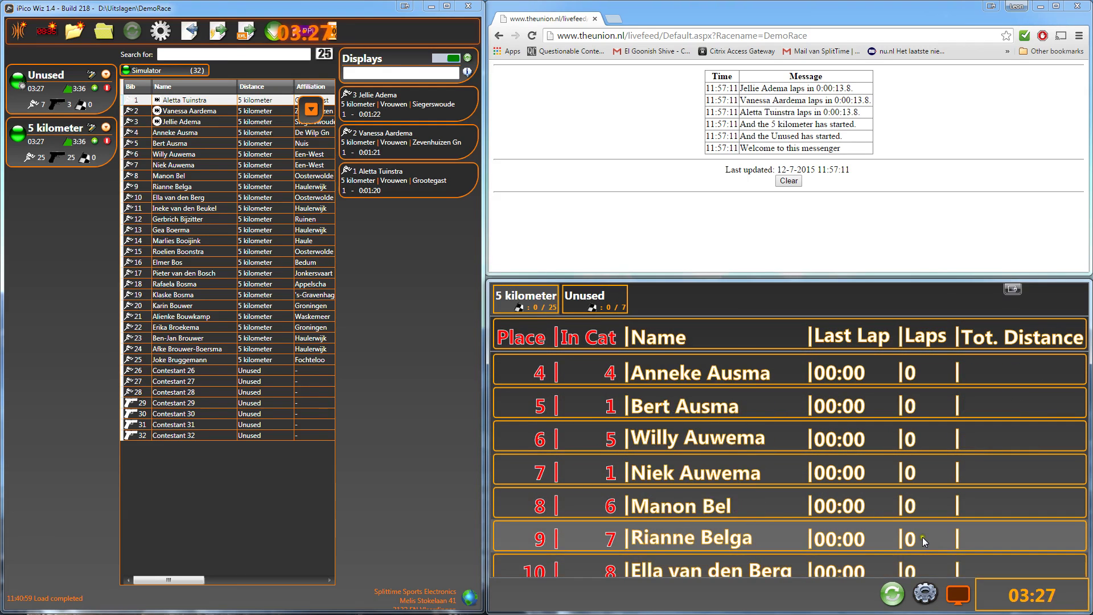
Apply the third row layout, with lap, affiliation and category details, to the Digital Display and return to the results view.
left_click(925, 594)
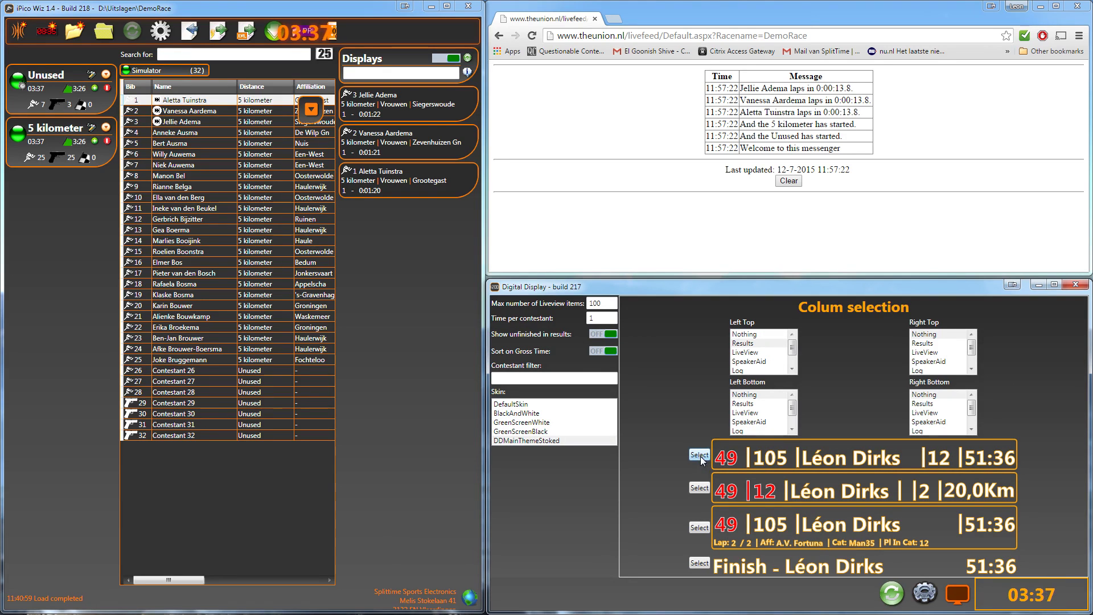
left_click(700, 528)
left_click(958, 595)
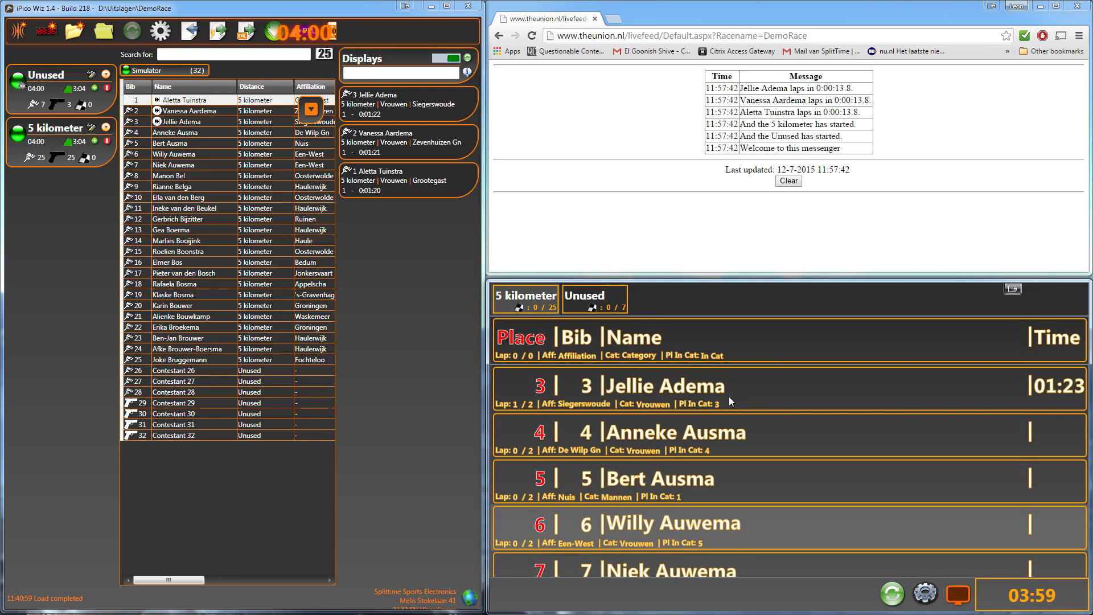
Set the Digital Display's Left Top area to LiveView and return to the display.
left_click(928, 602)
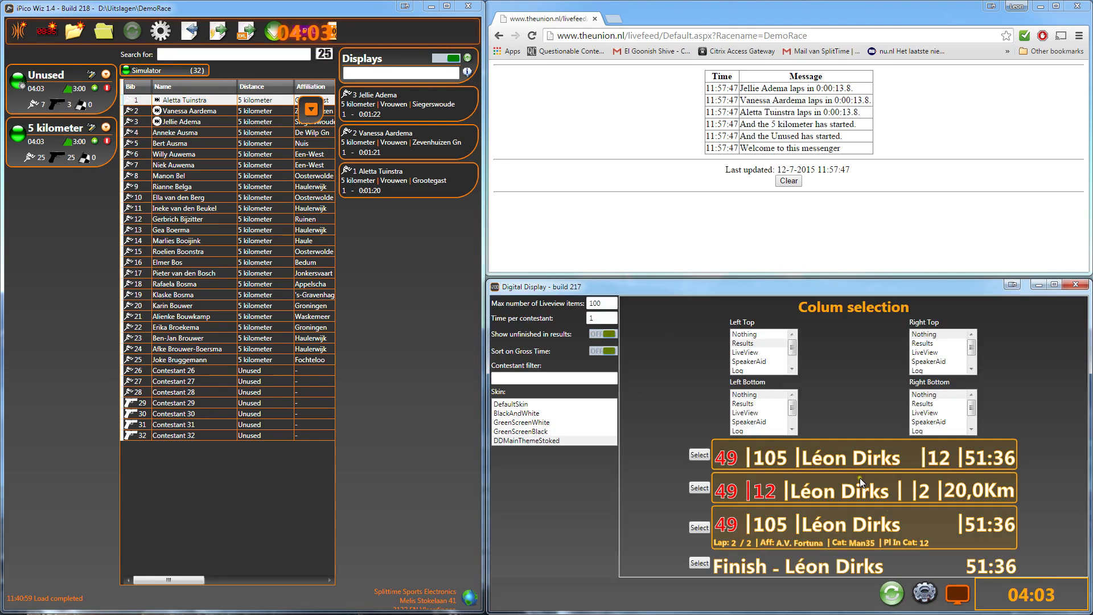
left_click(958, 596)
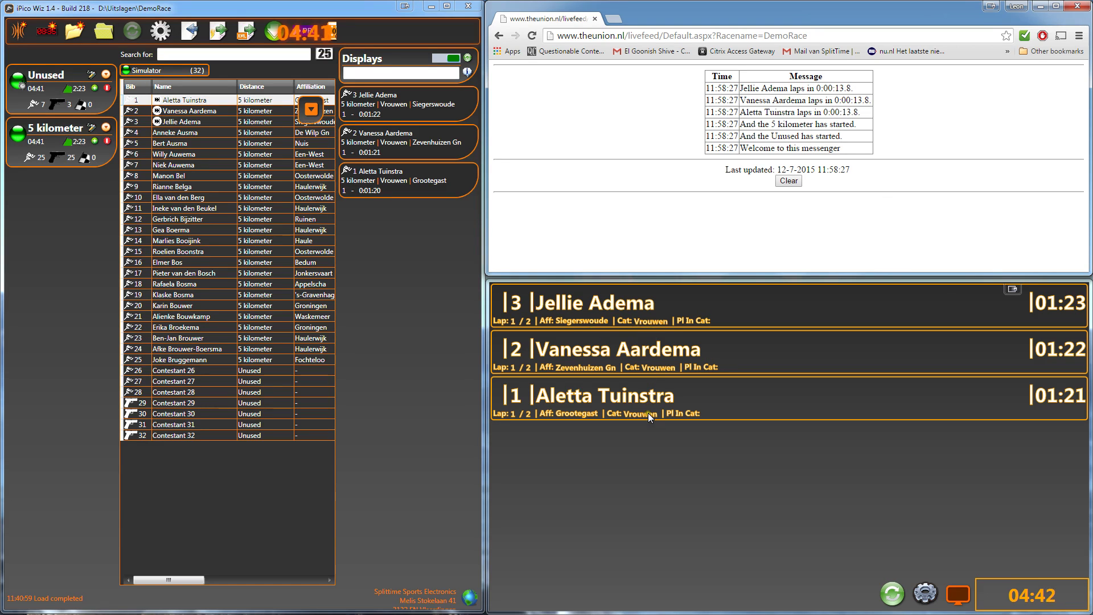
left_click(688, 181)
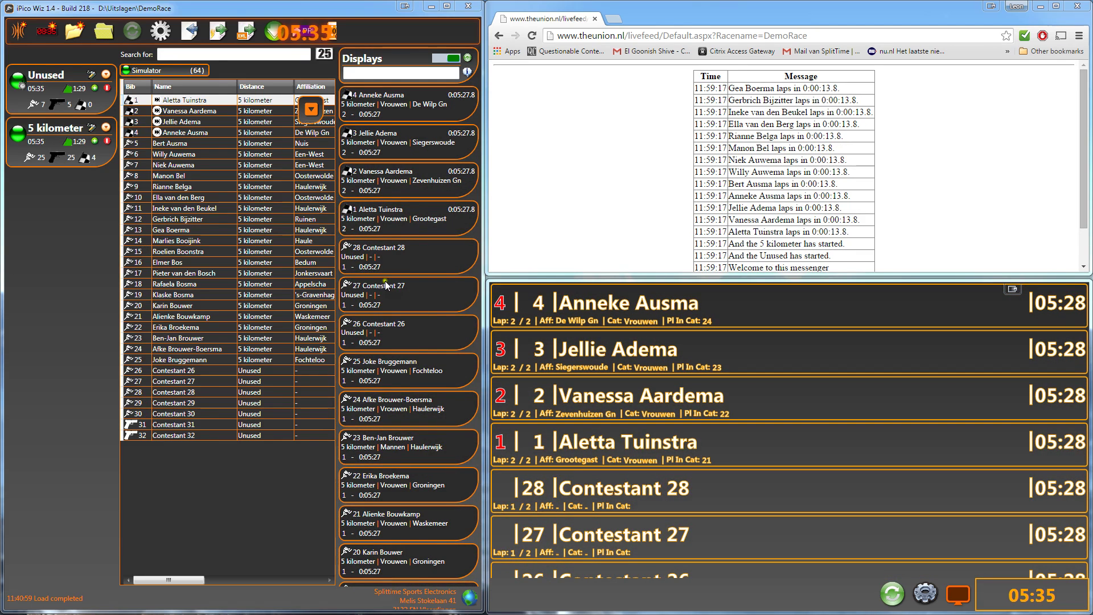
Maximize the timing window to view the contestants' recorded laps and results, and restore it to its smaller size.
double_click(341, 5)
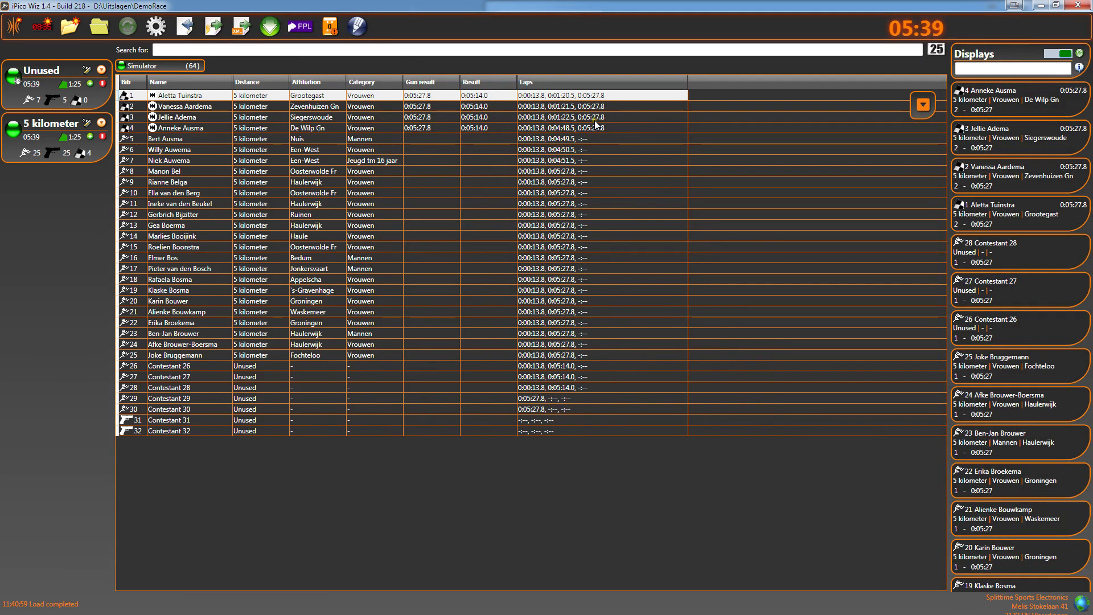
left_click(1040, 5)
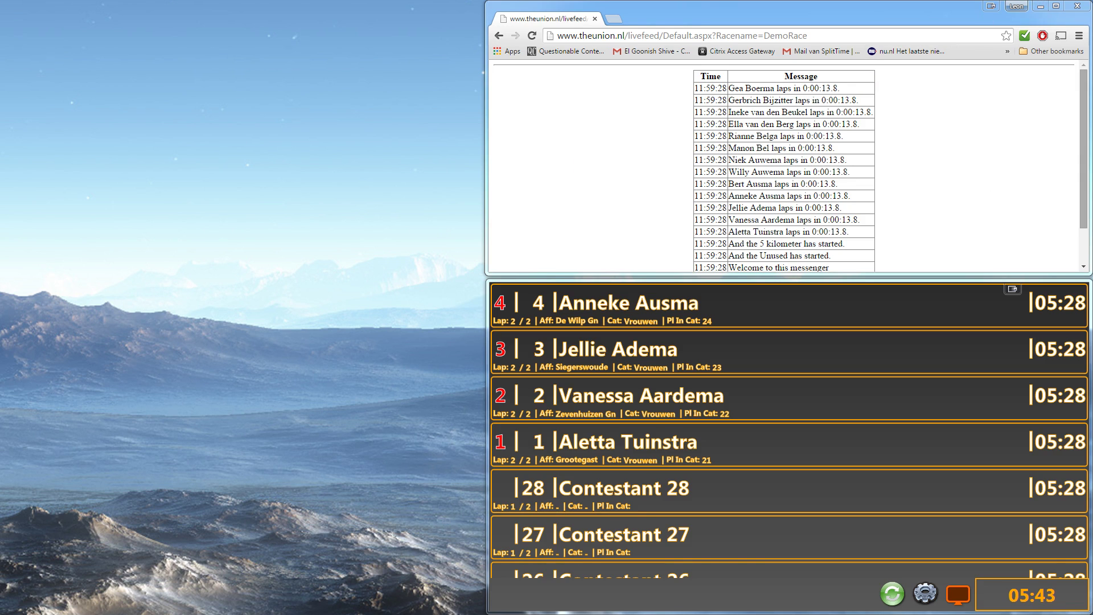
key("alt+Tab")
key("super+Down")
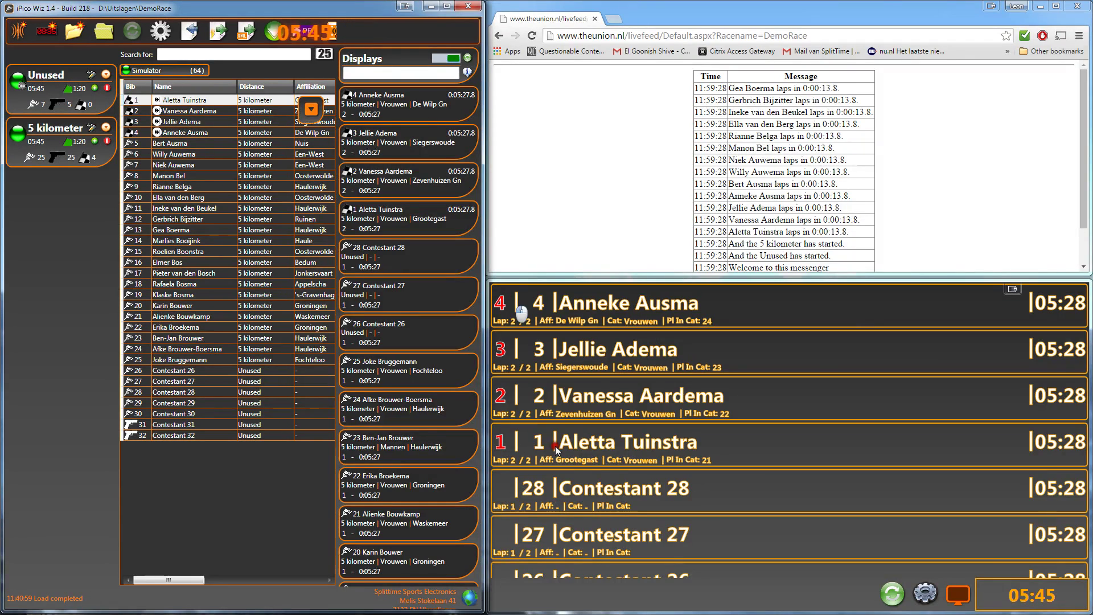
Set the Digital Display's Left Top area to LiveView and its Right Top area to Results, and show the display.
left_click(923, 599)
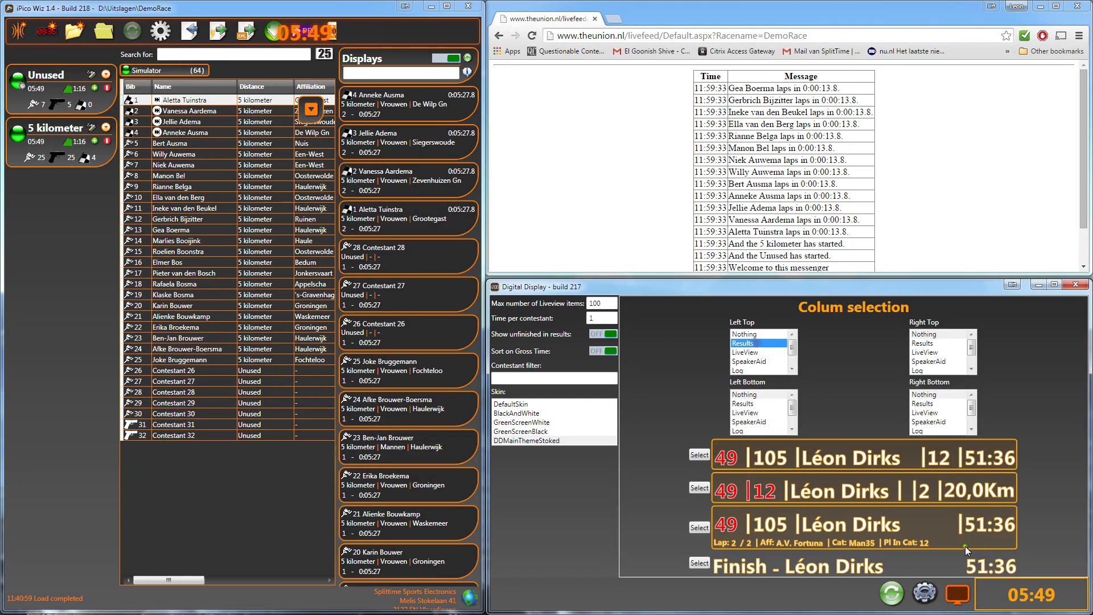
left_click(966, 549)
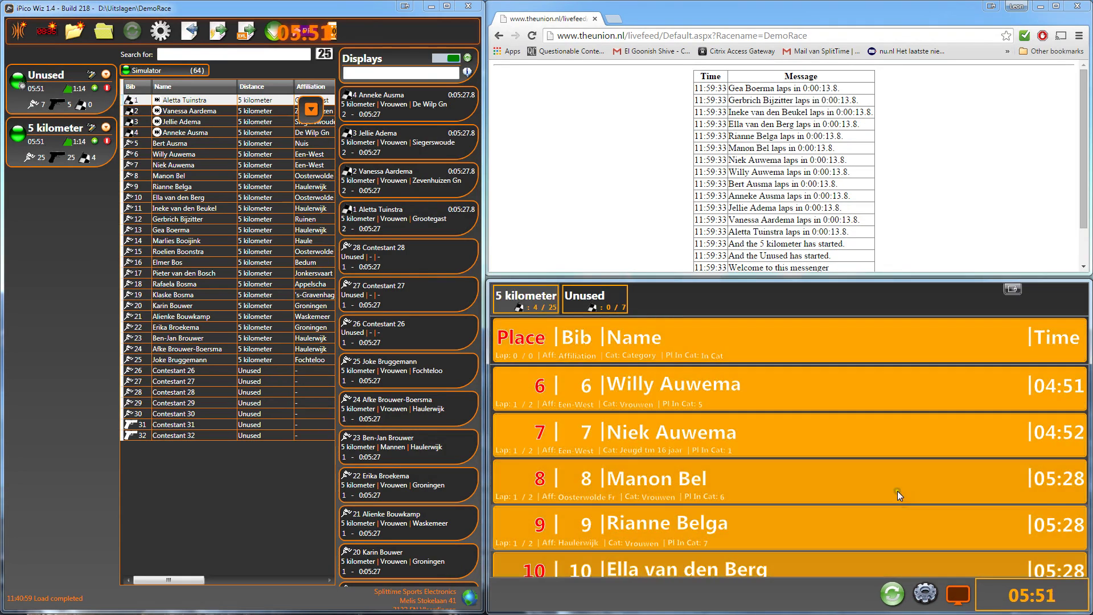
left_click(898, 495)
left_click(750, 346)
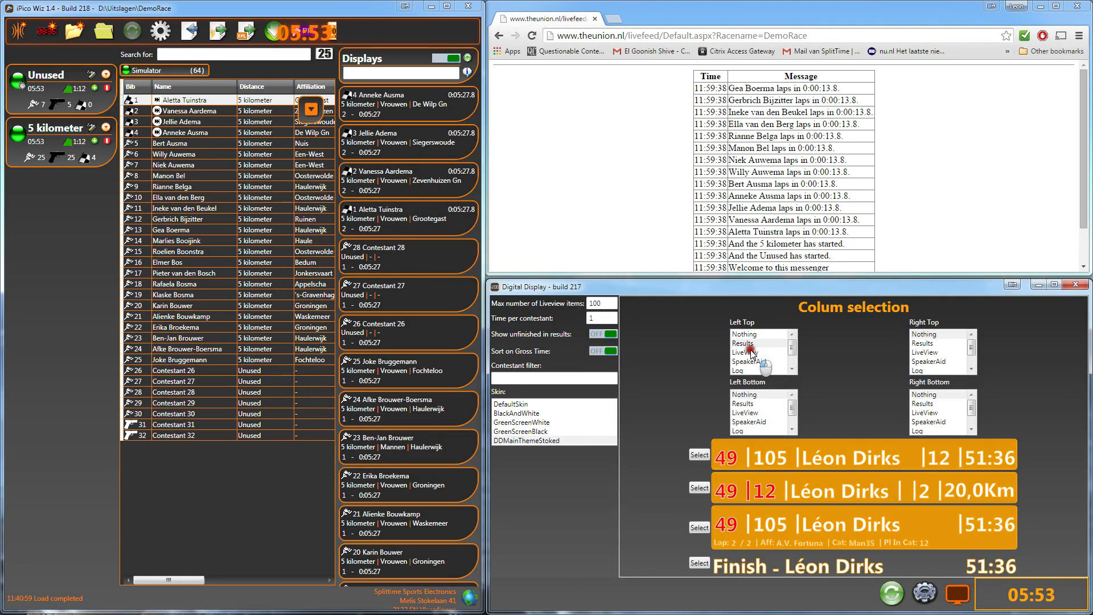
left_click(923, 344)
left_click(957, 595)
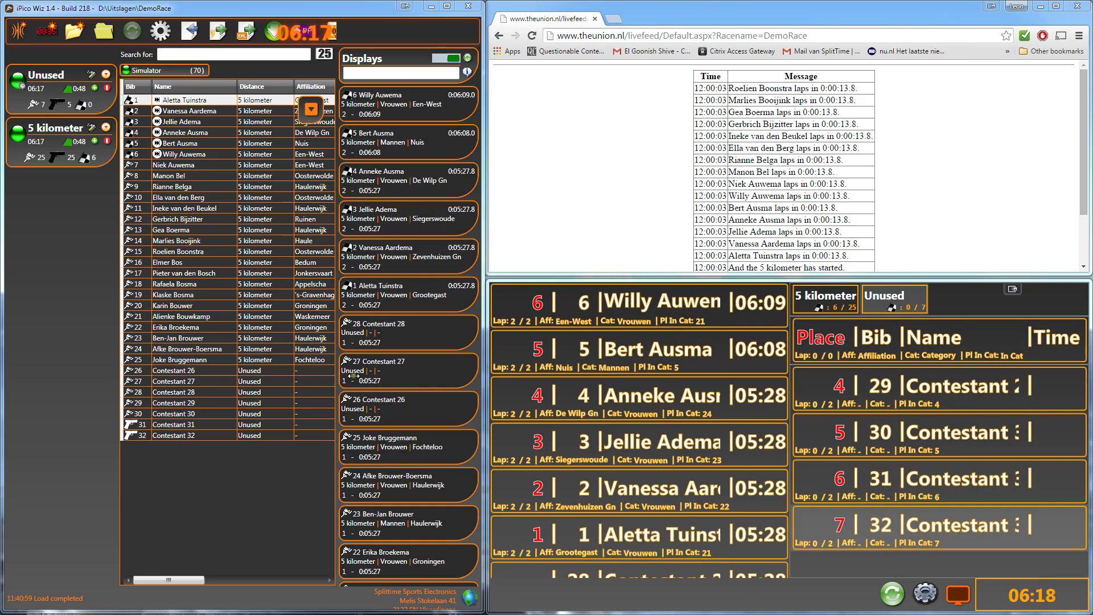
Set the Digital Display's Left Top area to SpeakerAid and Right Top to Nothing, and show the display.
left_click(925, 596)
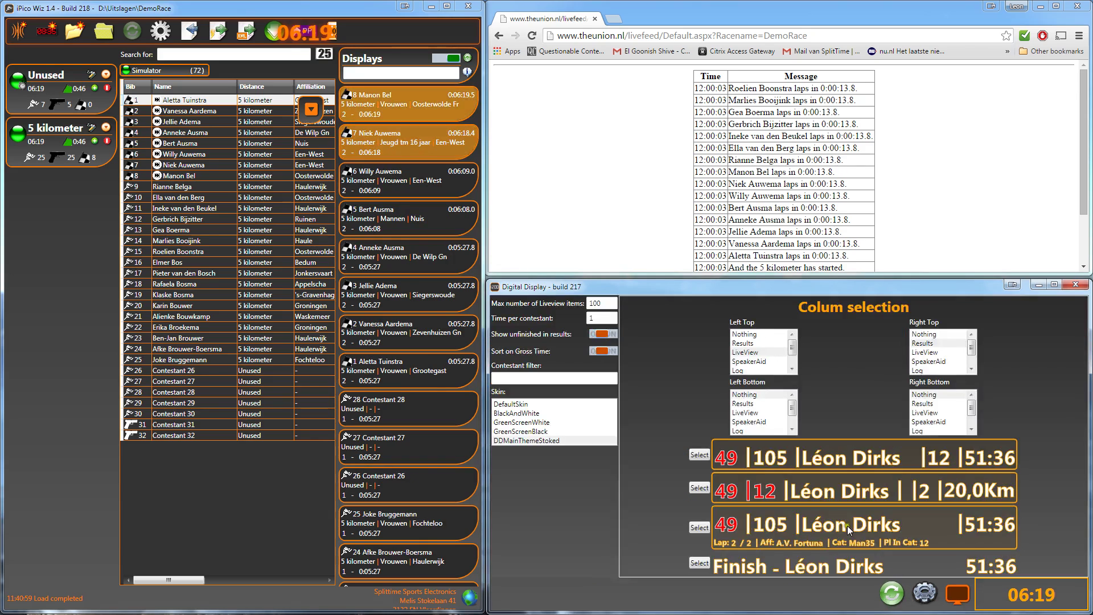
left_click(762, 361)
left_click(955, 595)
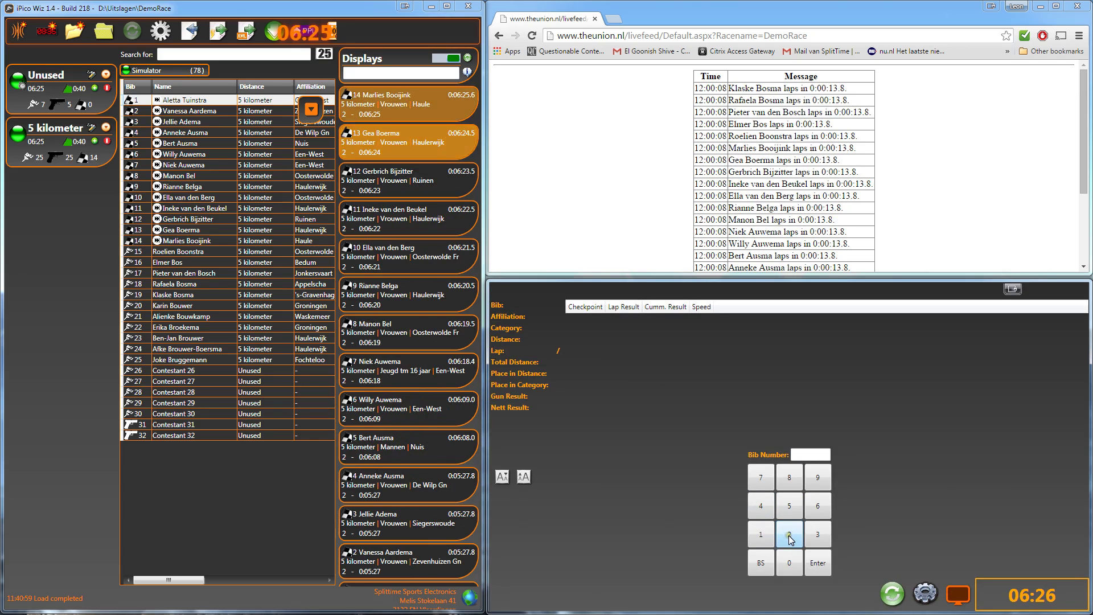
Look up the contestant with bib number 13 in SpeakerAid.
left_click(760, 534)
left_click(817, 530)
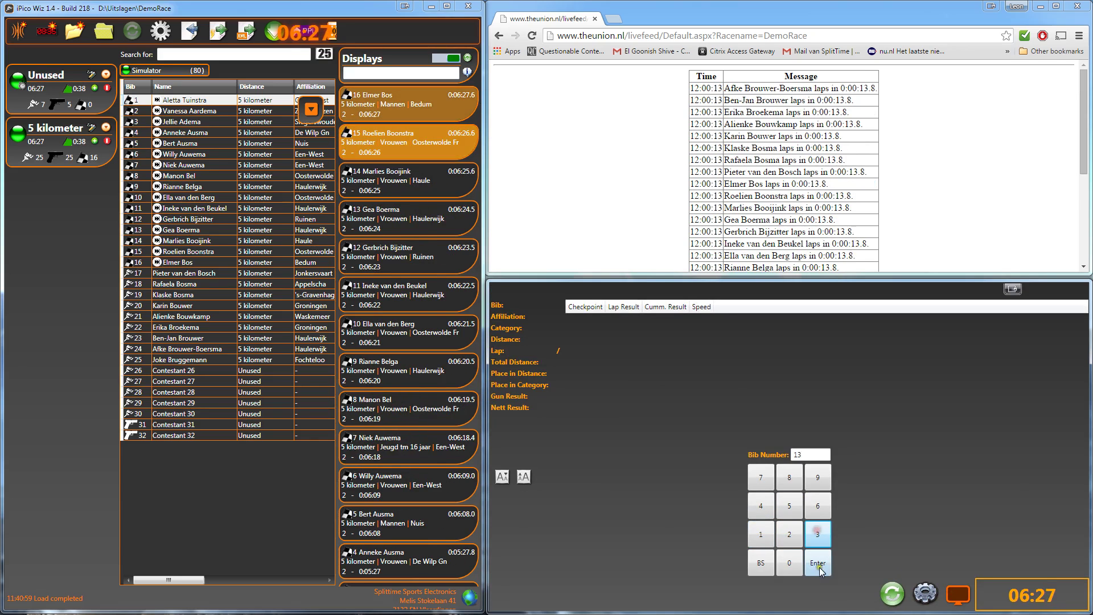
left_click(818, 563)
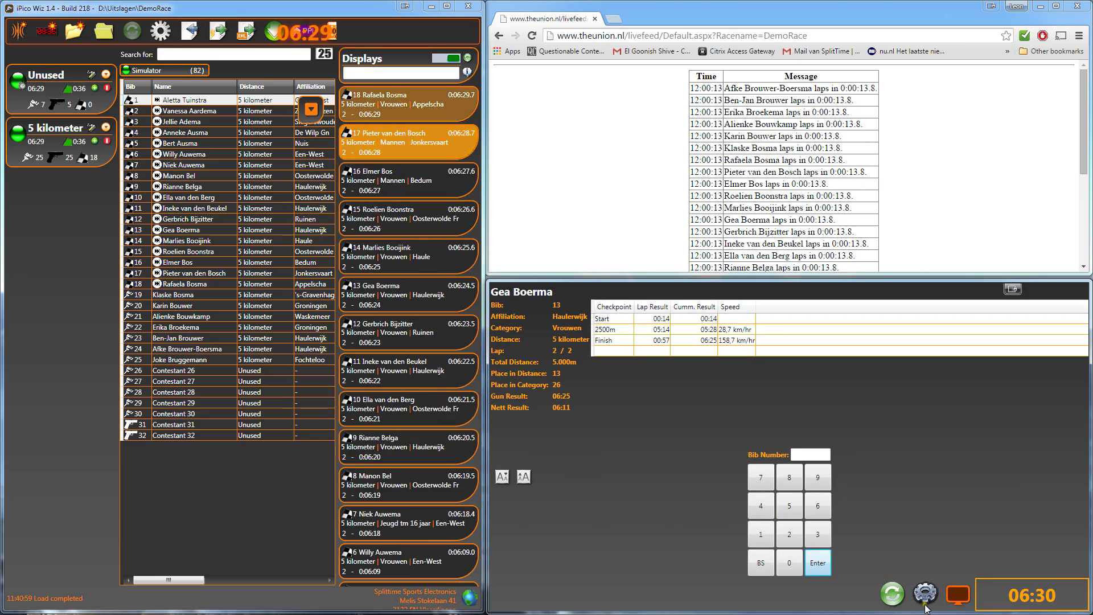
Set the Digital Display's Right Top area to LiveView beside SpeakerAid, show the display, and reopen the column selection.
left_click(925, 595)
left_click(923, 344)
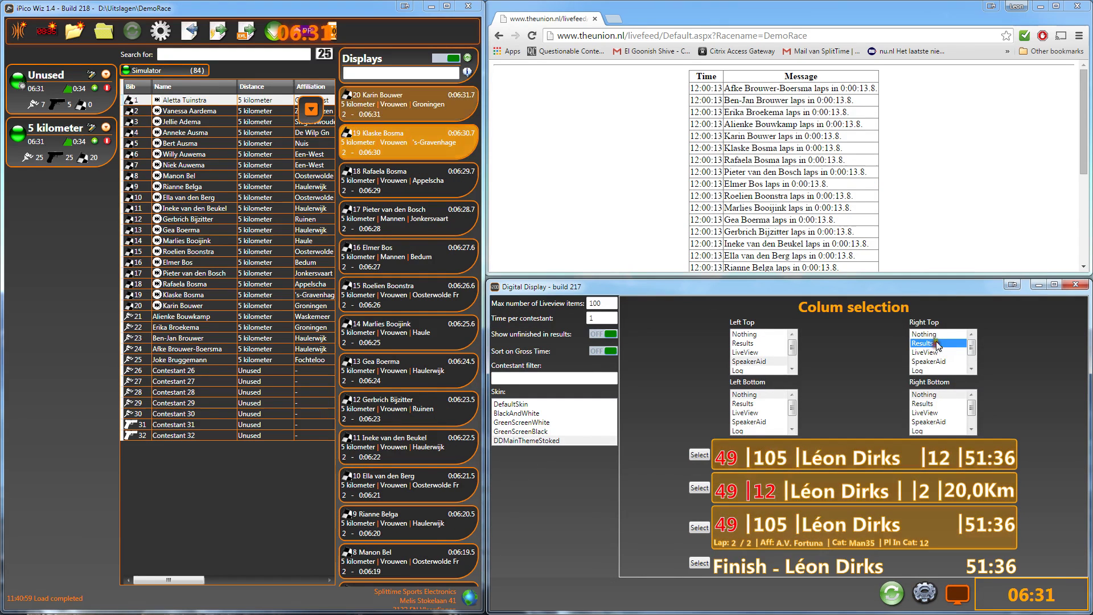
left_click(924, 353)
left_click(955, 595)
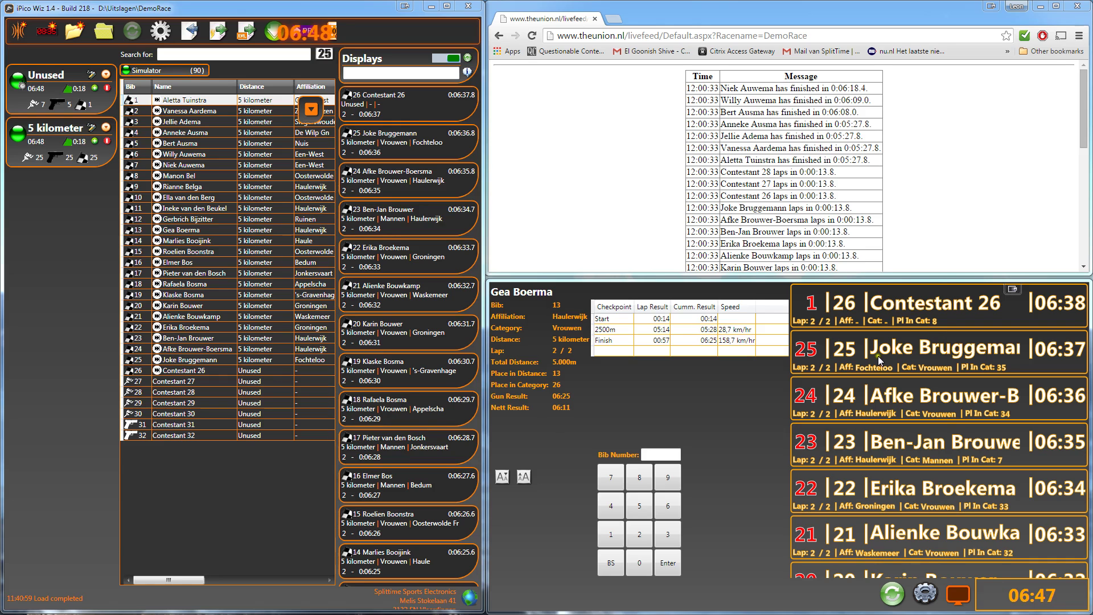
left_click(925, 600)
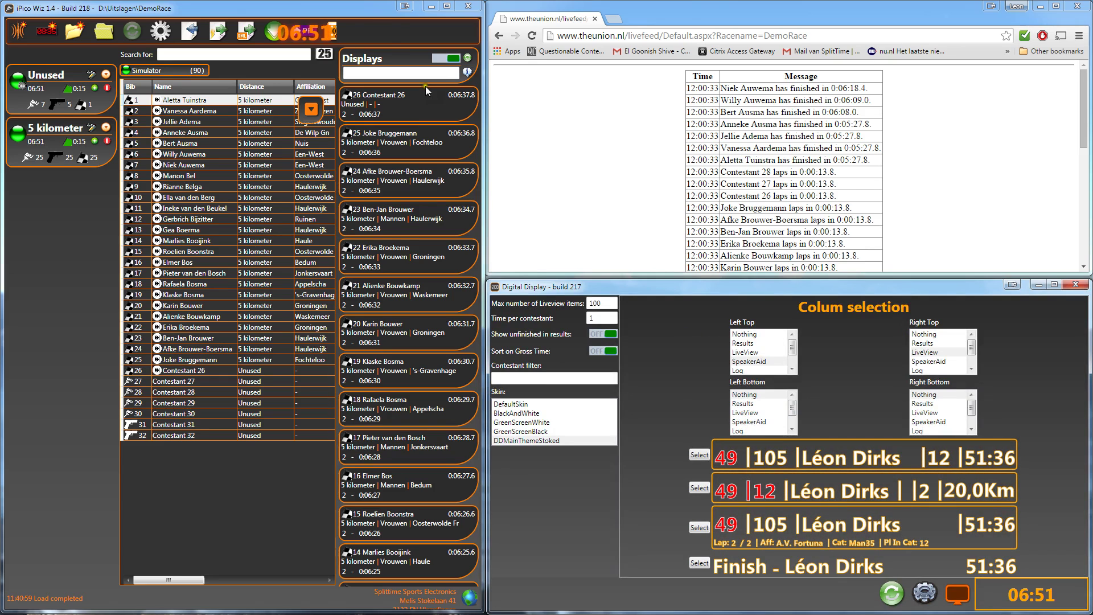
Maximize the timing window, filter the contestants by "5 kil", and switch the list from bib order to results order.
double_click(362, 8)
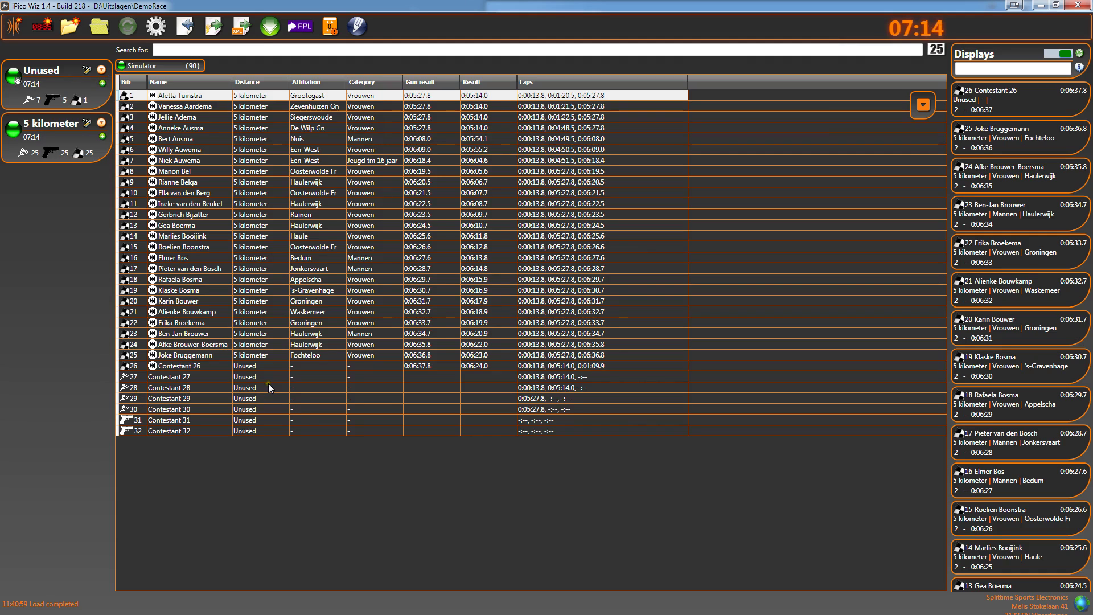
left_click(277, 49)
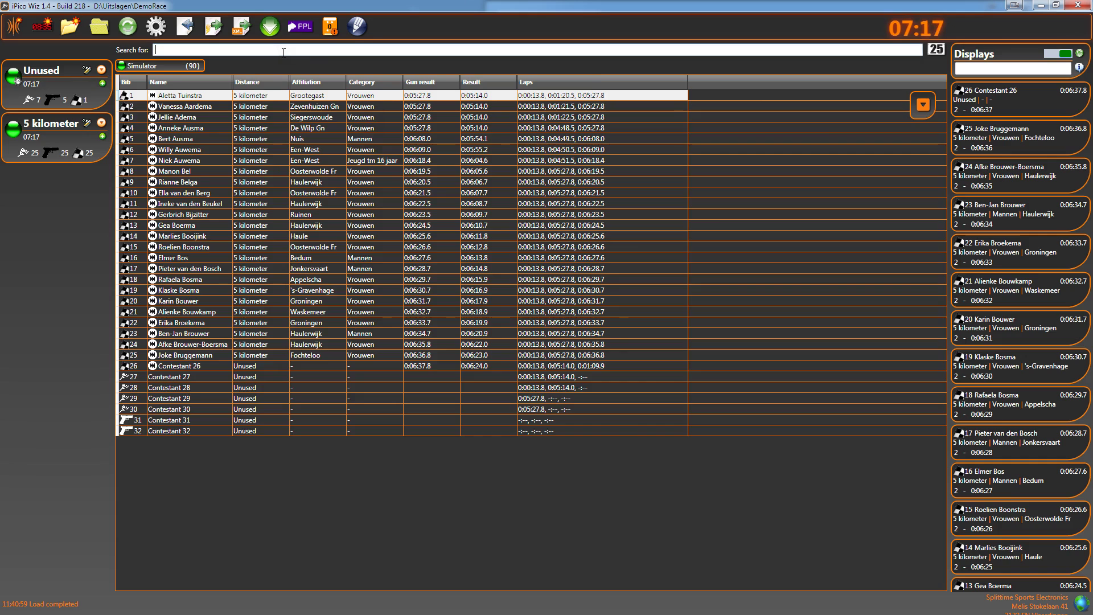
type("5 ki")
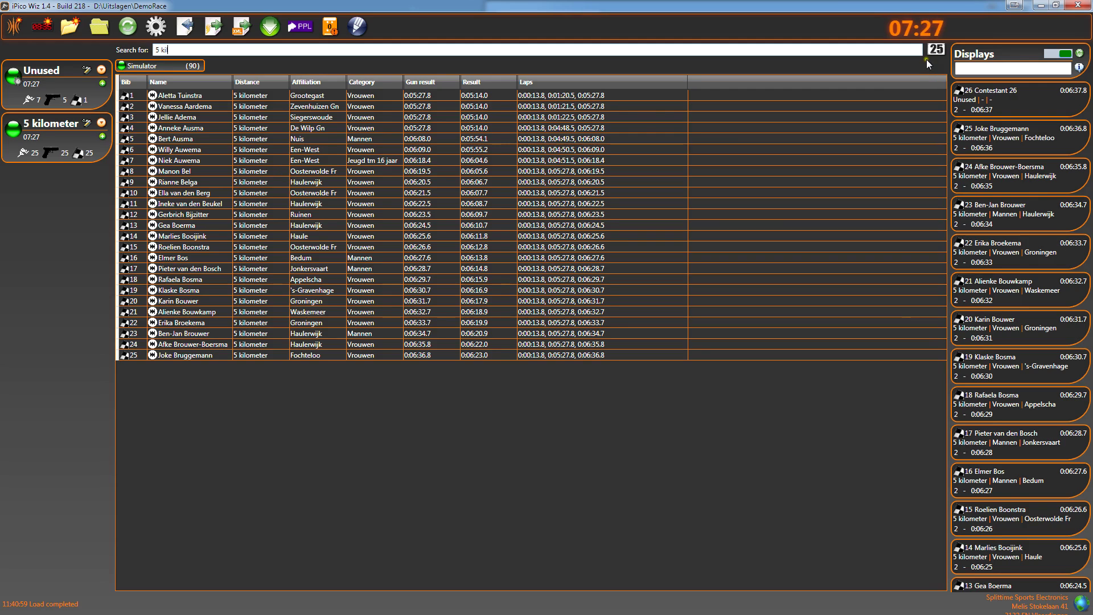
type("ll")
left_click(932, 49)
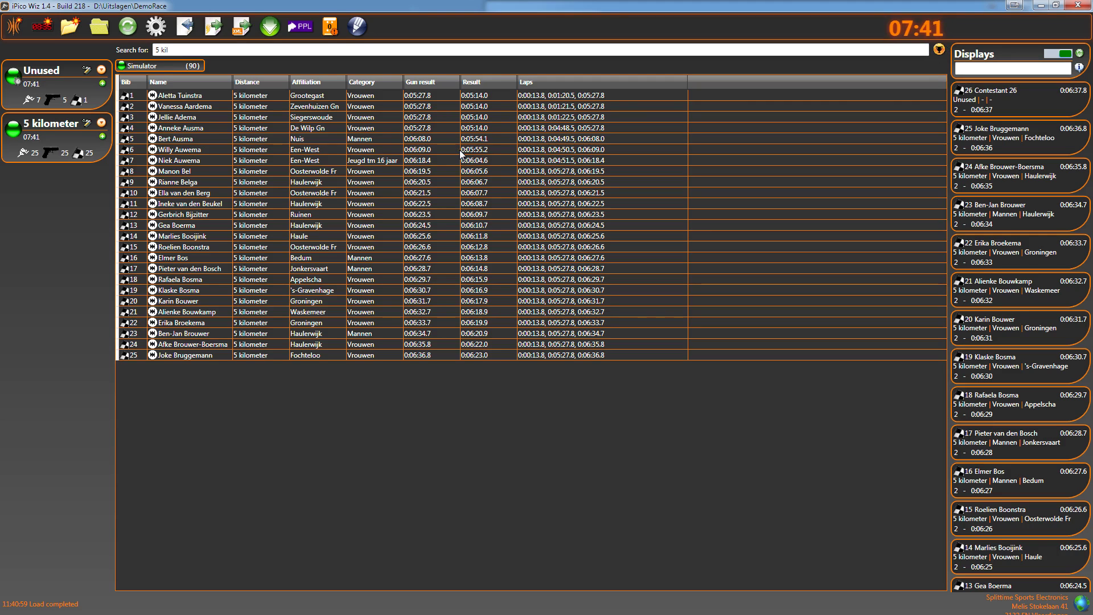
Clear the search, view only the contestants with warnings, and return the full list to results order.
left_click(939, 51)
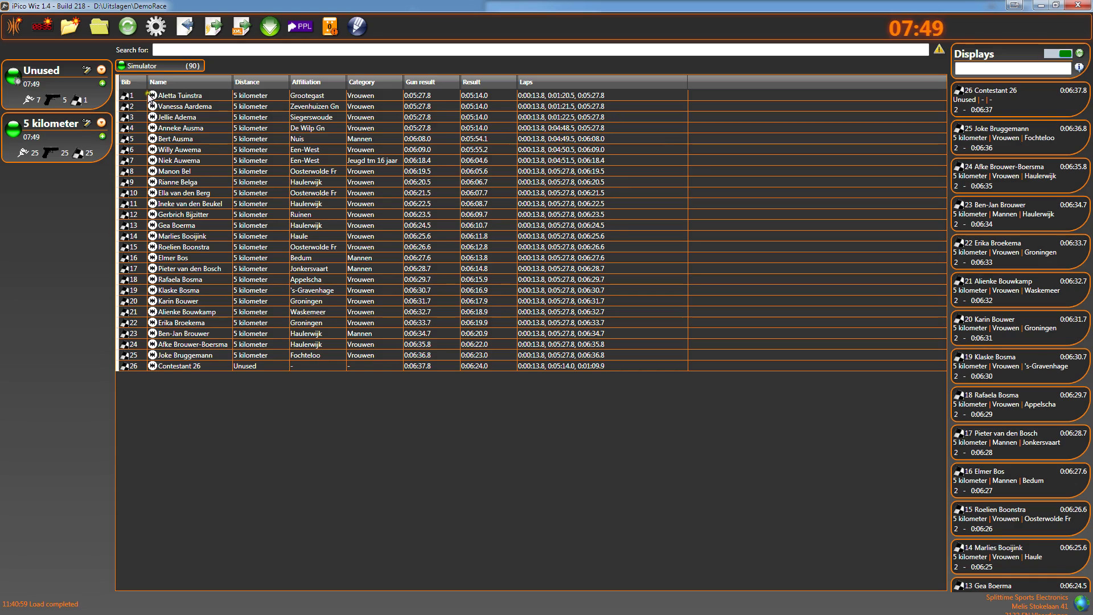
mouse_move(152, 96)
left_click(938, 51)
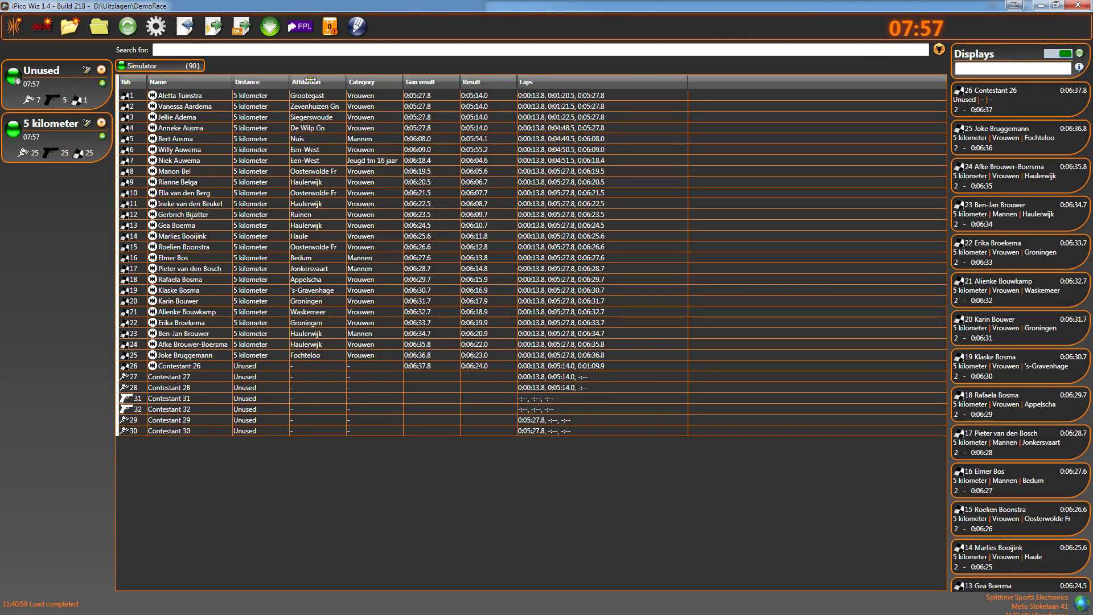
Filter the contestants by "5 kil" and export the current selection to CSV.
left_click(271, 51)
type("5 k")
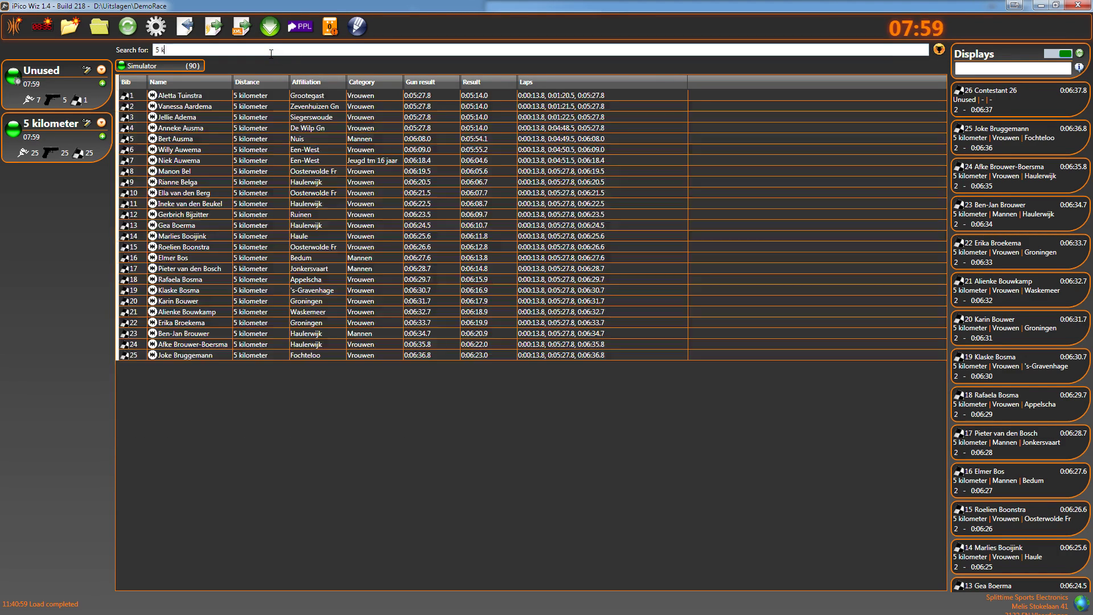
type("i")
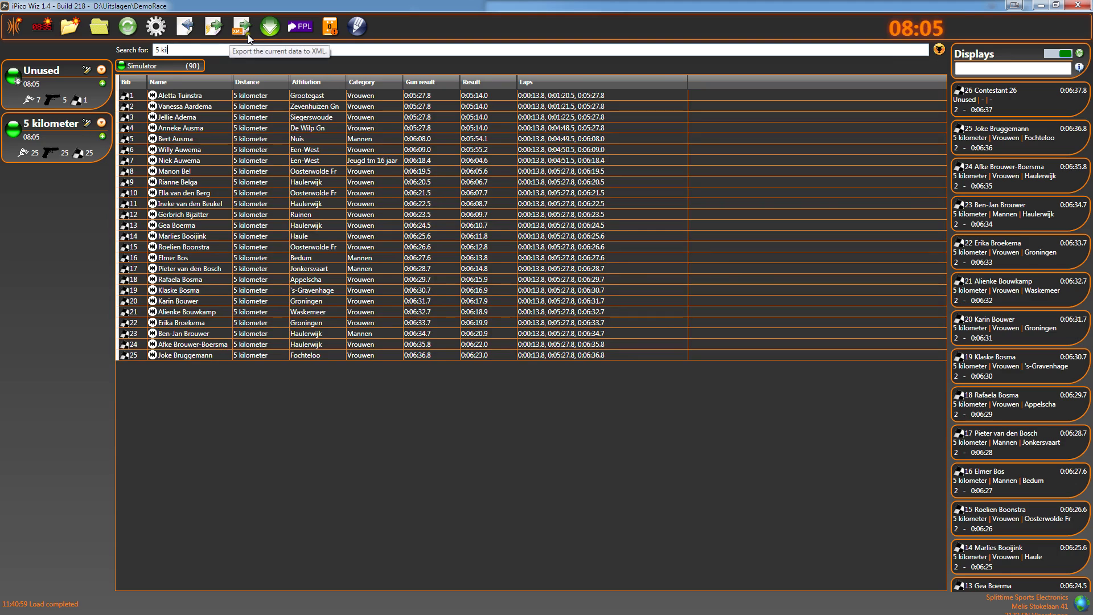
type("l")
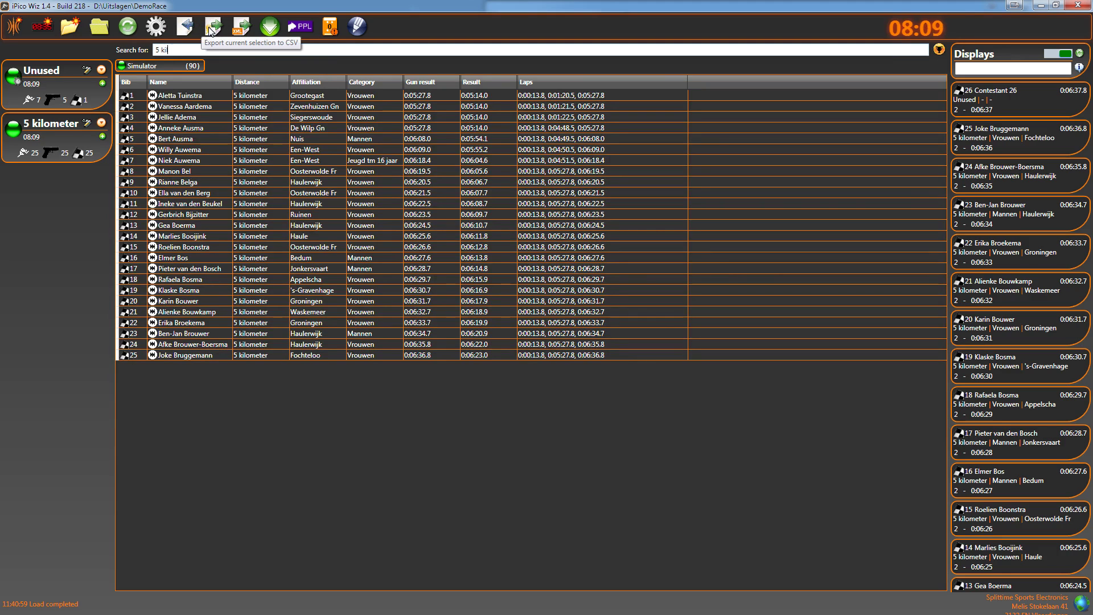
left_click(212, 27)
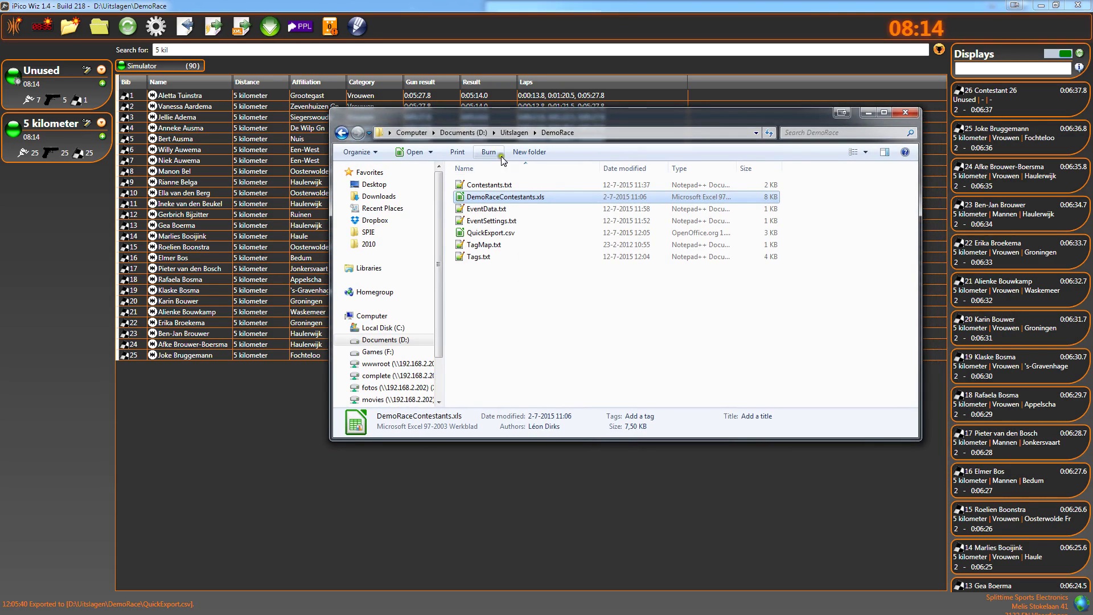
Open QuickExport.csv from the DemoRace folder in LibreOffice Calc, importing it as semicolon-separated Unicode (UTF-8) text.
double_click(496, 234)
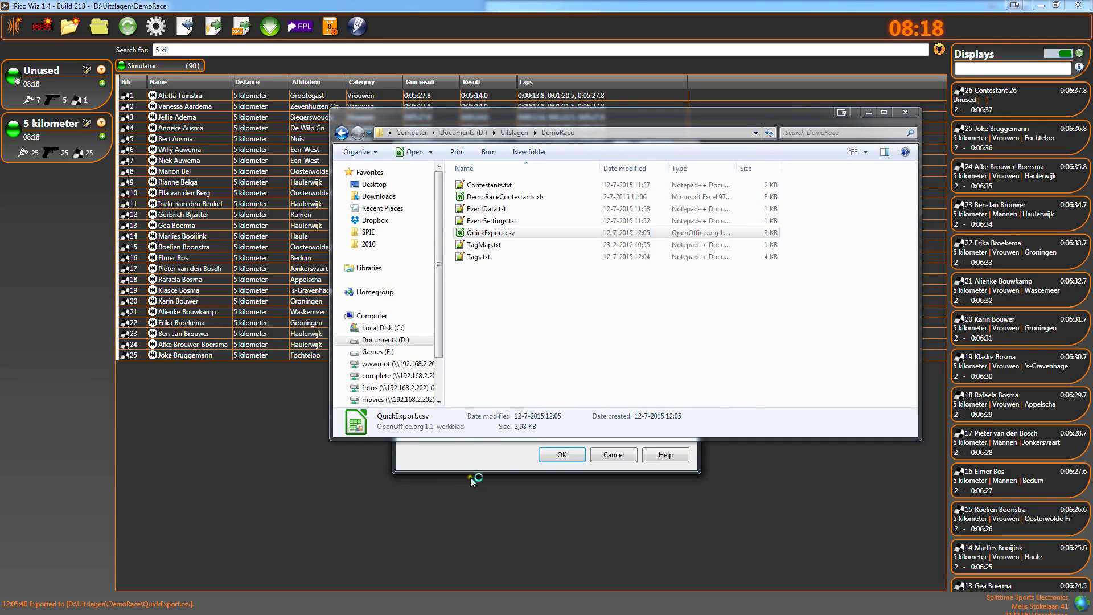
left_click(868, 113)
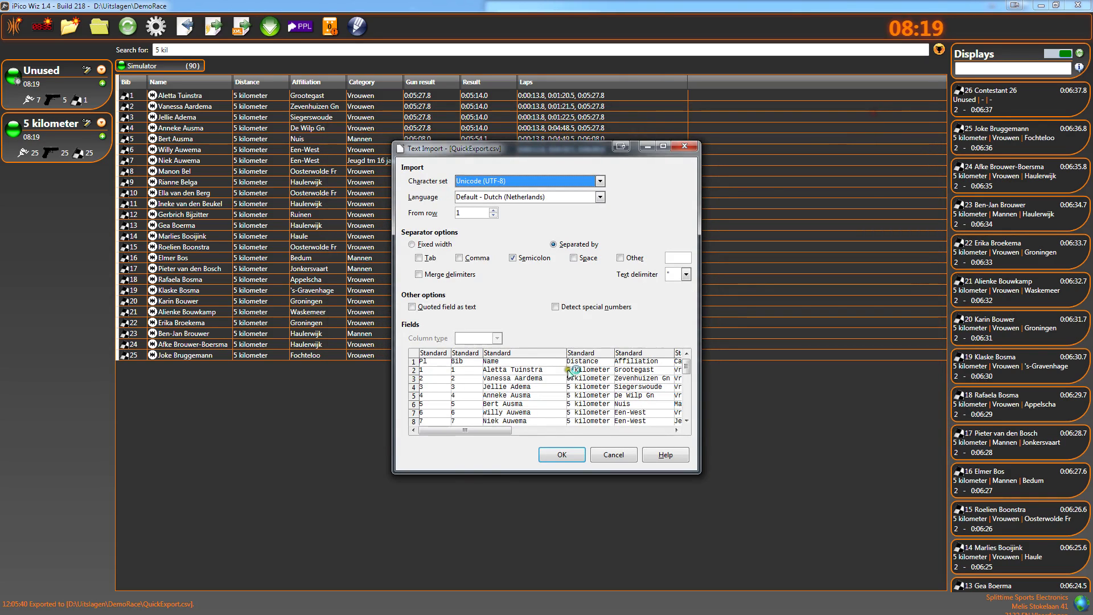
left_click(579, 455)
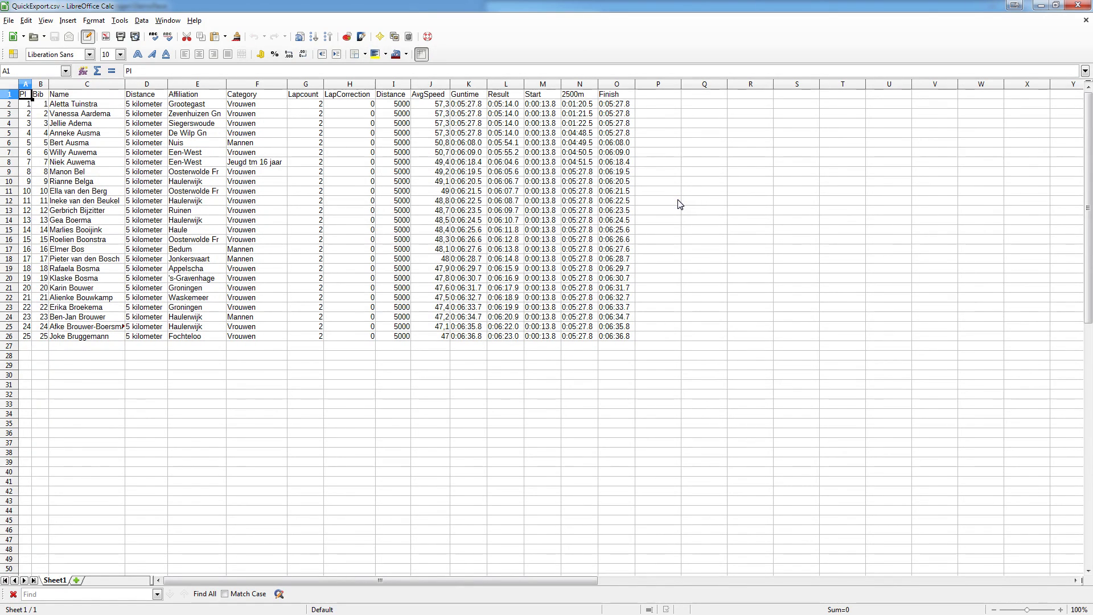
Apply an AutoFilter to the header row of the exported results.
left_click(10, 95)
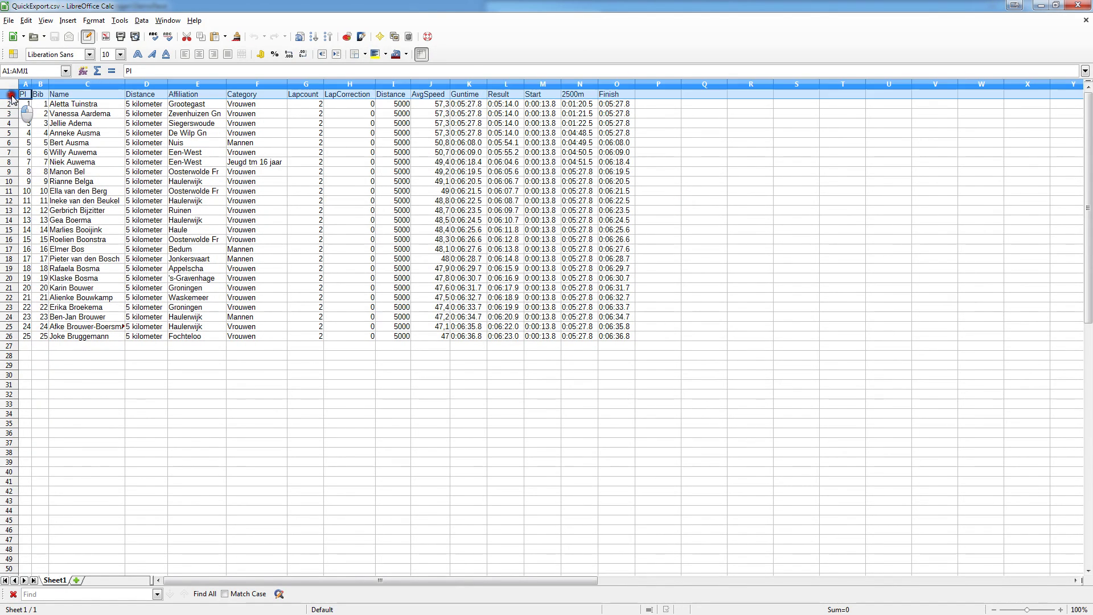
left_click(141, 21)
left_click(186, 114)
left_click(244, 113)
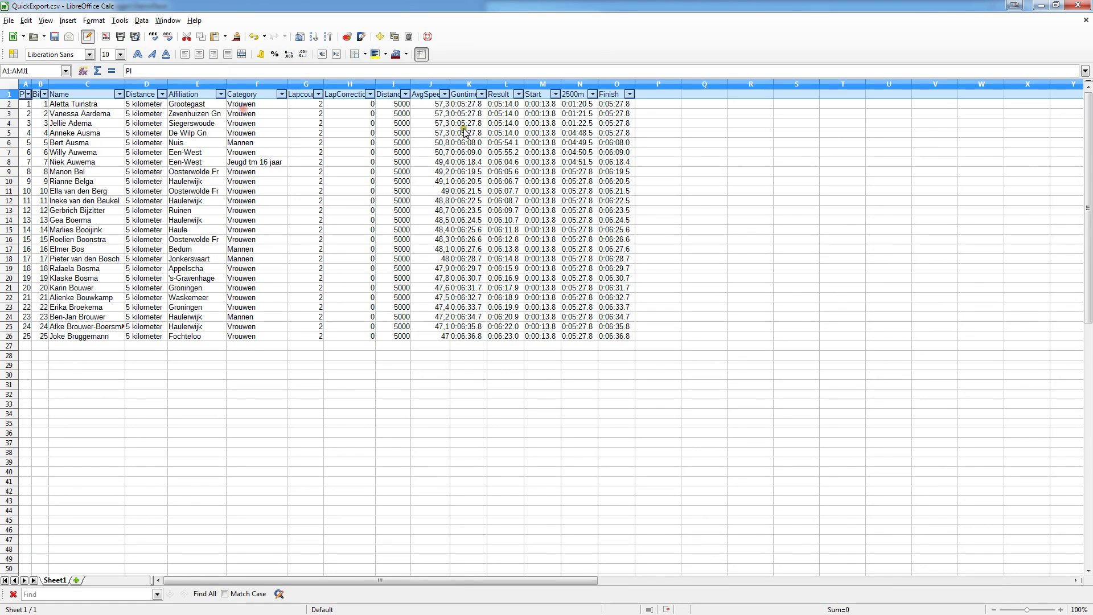
Filter the Category column to show only Mannen, excluding Jeugd tm 16 jaar and Vrouwen.
left_click(282, 94)
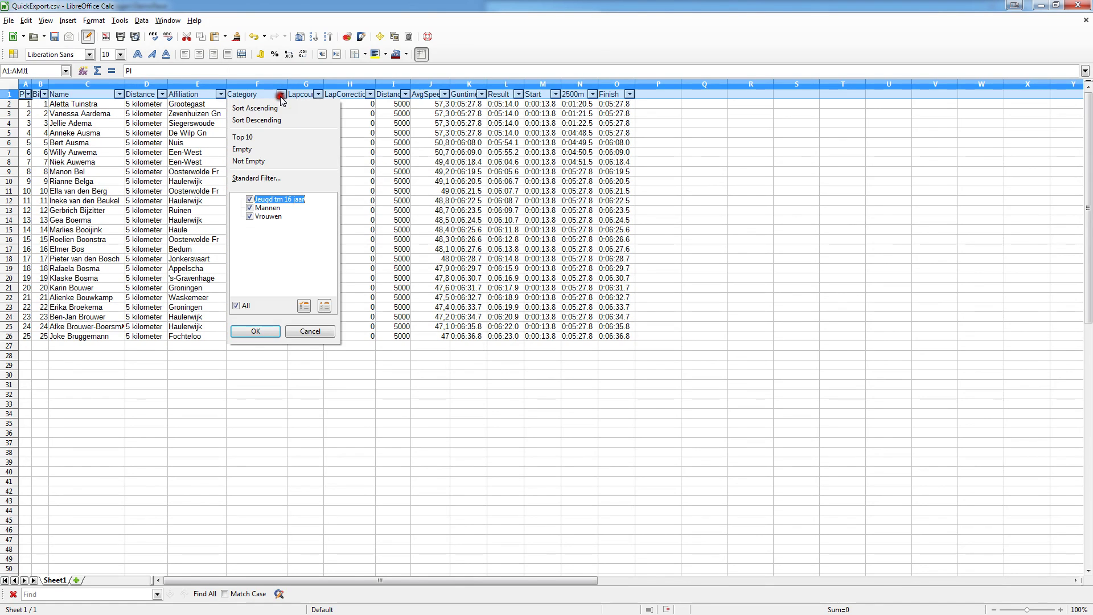
left_click(249, 198)
left_click(250, 216)
left_click(255, 331)
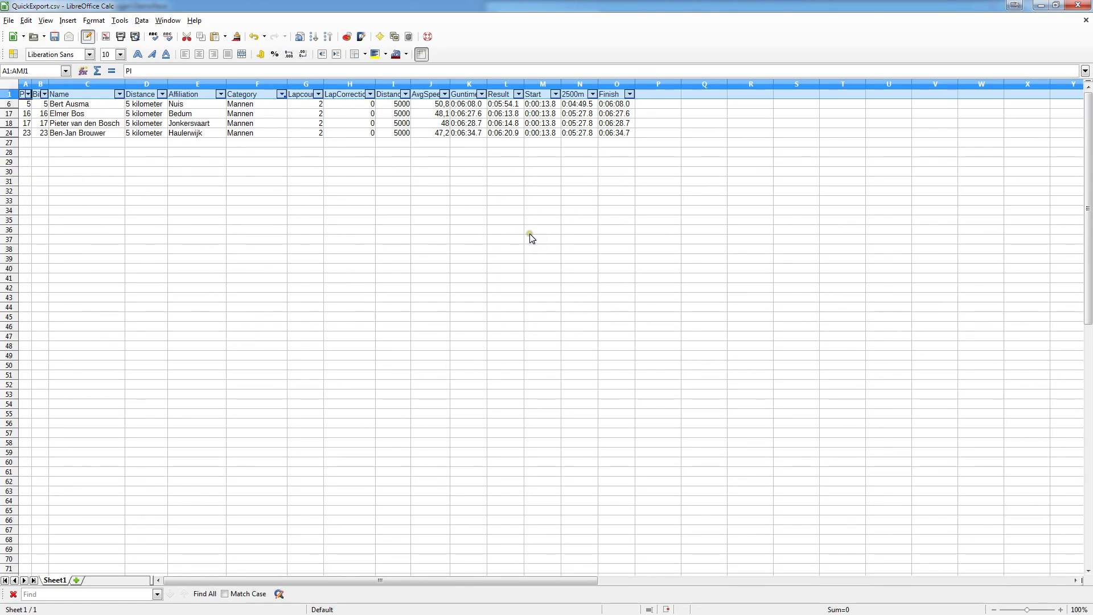
left_click(459, 221)
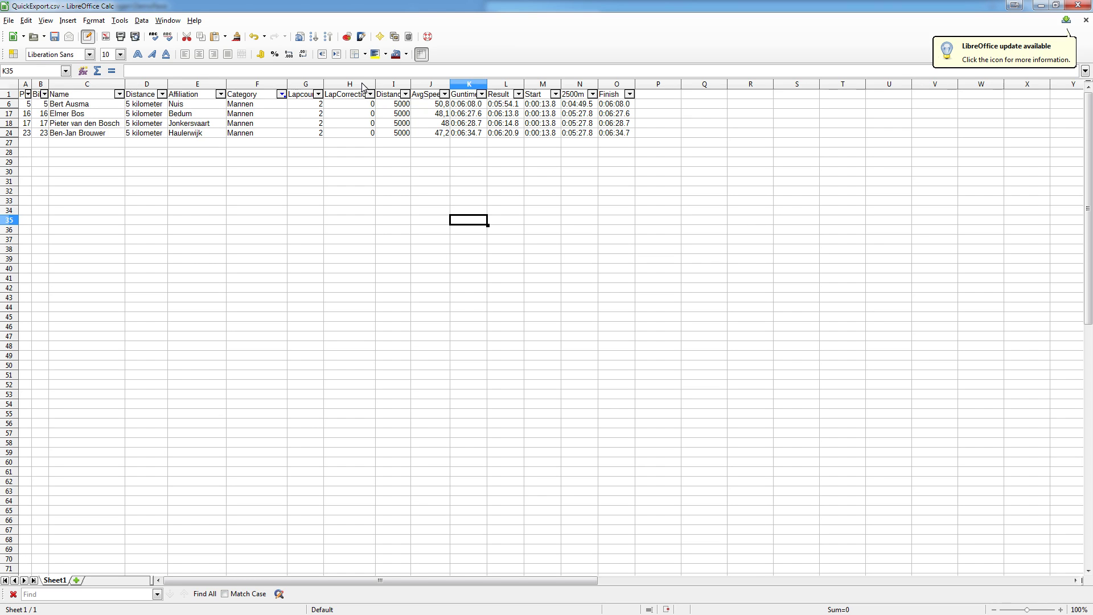
Delete the LapCorrection, numeric Distance and Lapcount columns from the exported results.
left_click(362, 87)
right_click(363, 86)
left_click(408, 133)
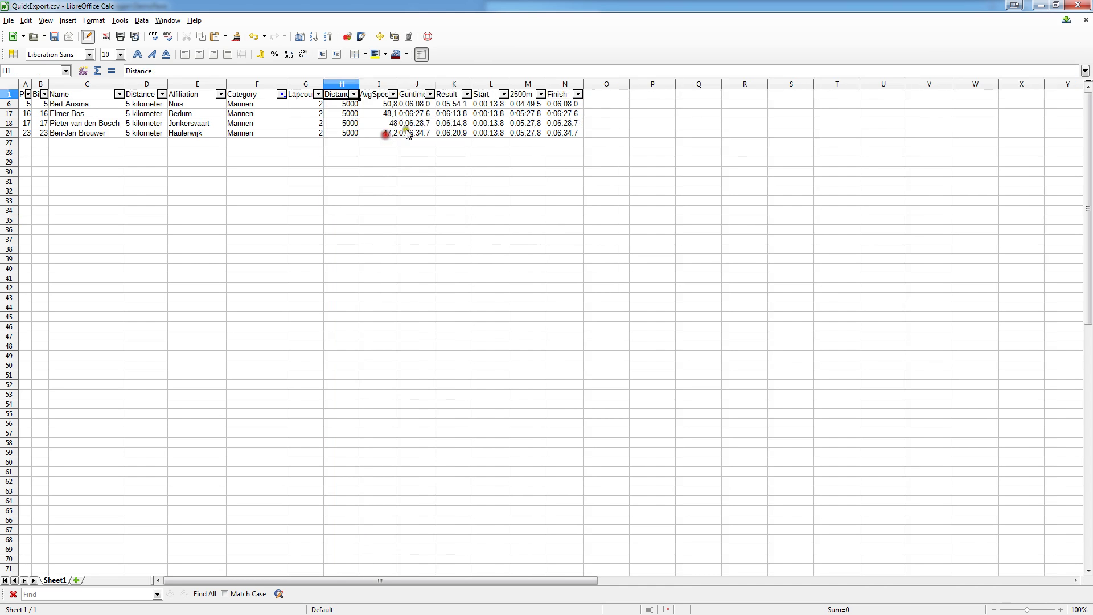
left_click(341, 85)
right_click(342, 85)
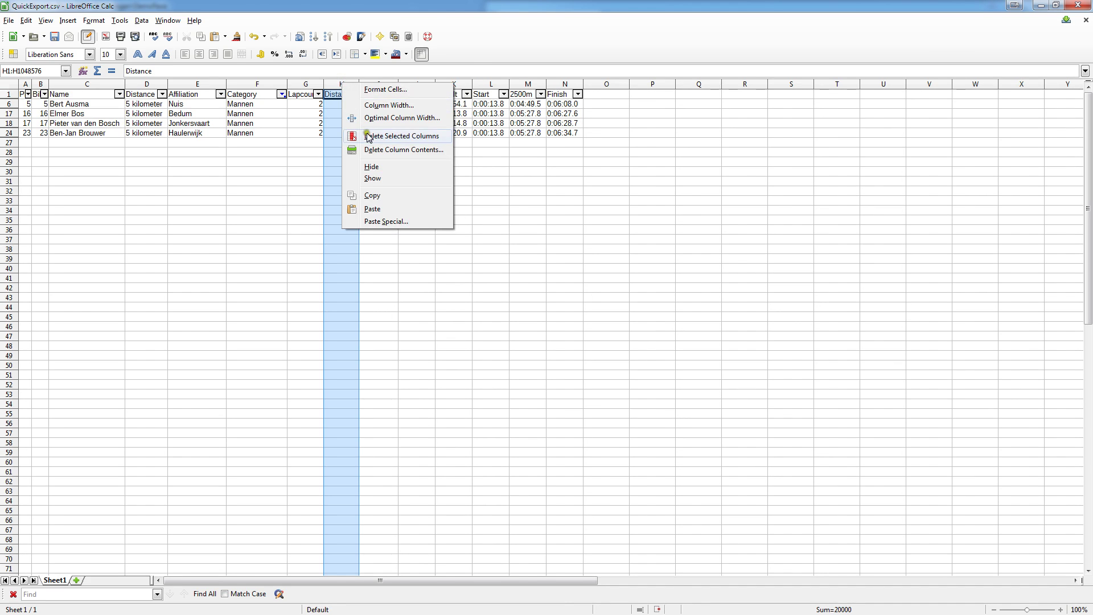
left_click(401, 136)
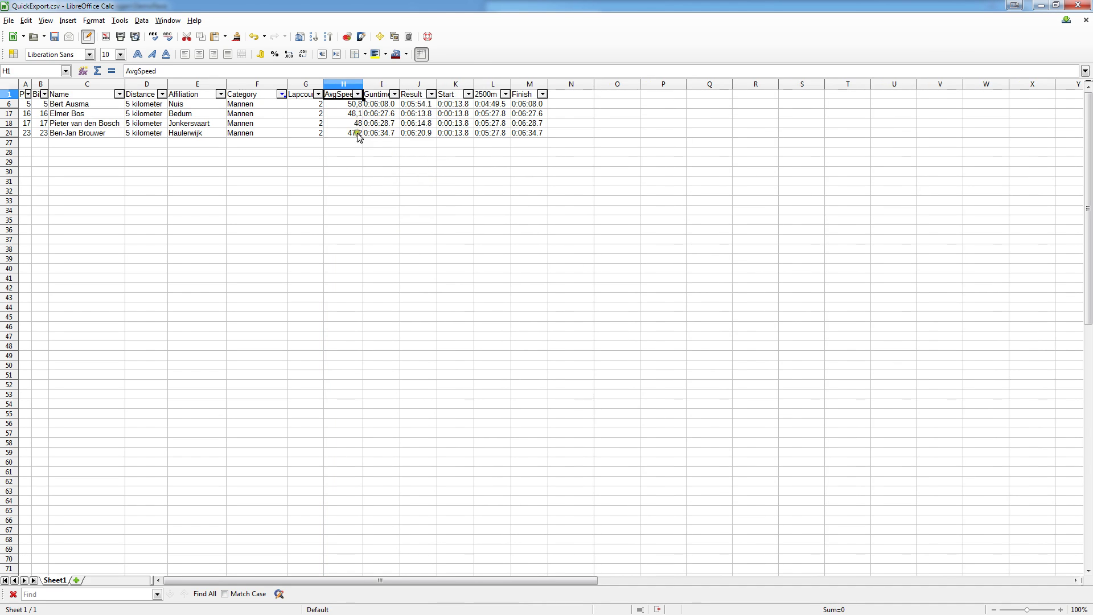
left_click(305, 84)
right_click(305, 84)
left_click(328, 142)
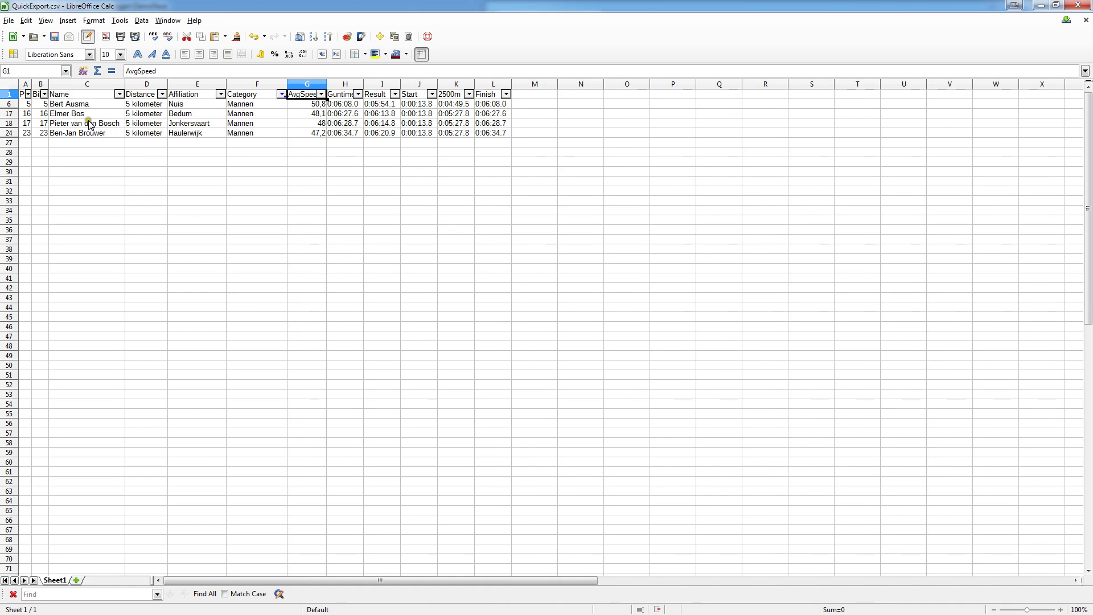
Fit the AvgSpeed, Guntime and Result columns to their optimal widths.
double_click(326, 84)
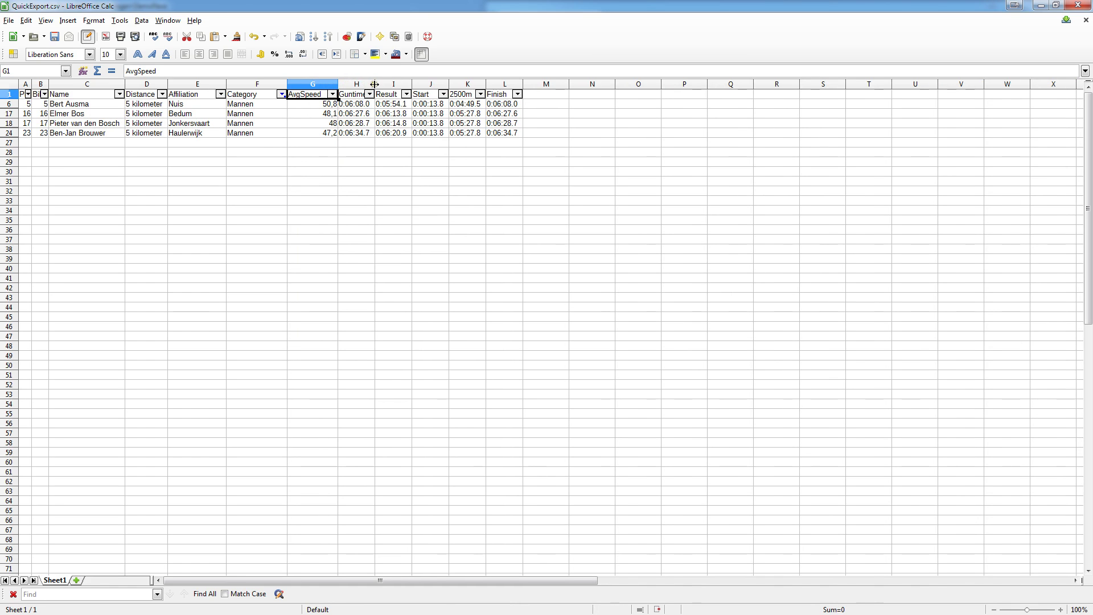
double_click(374, 84)
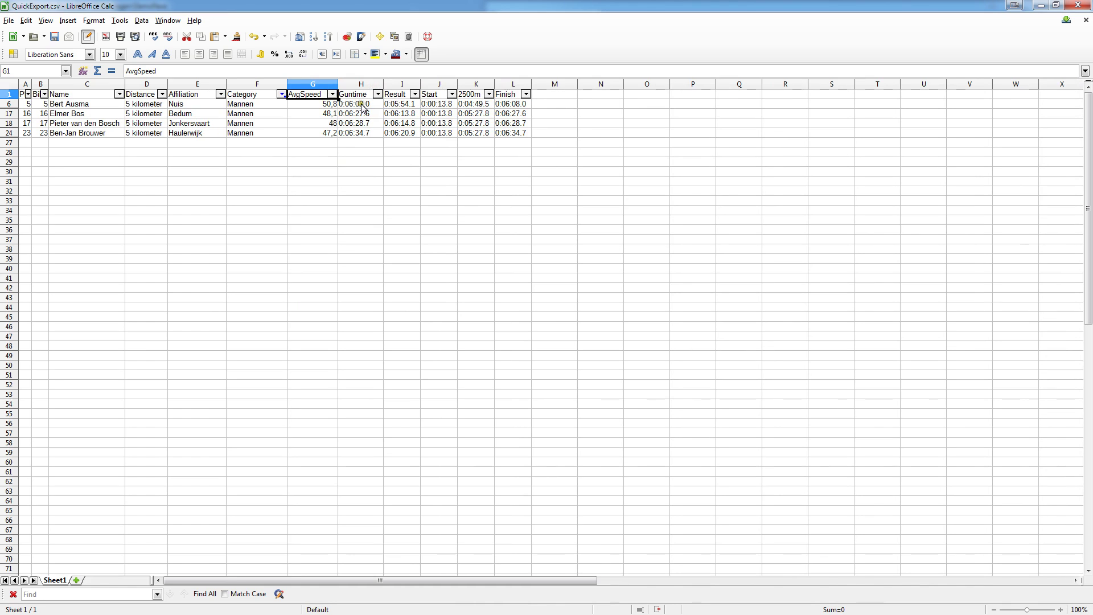
double_click(420, 84)
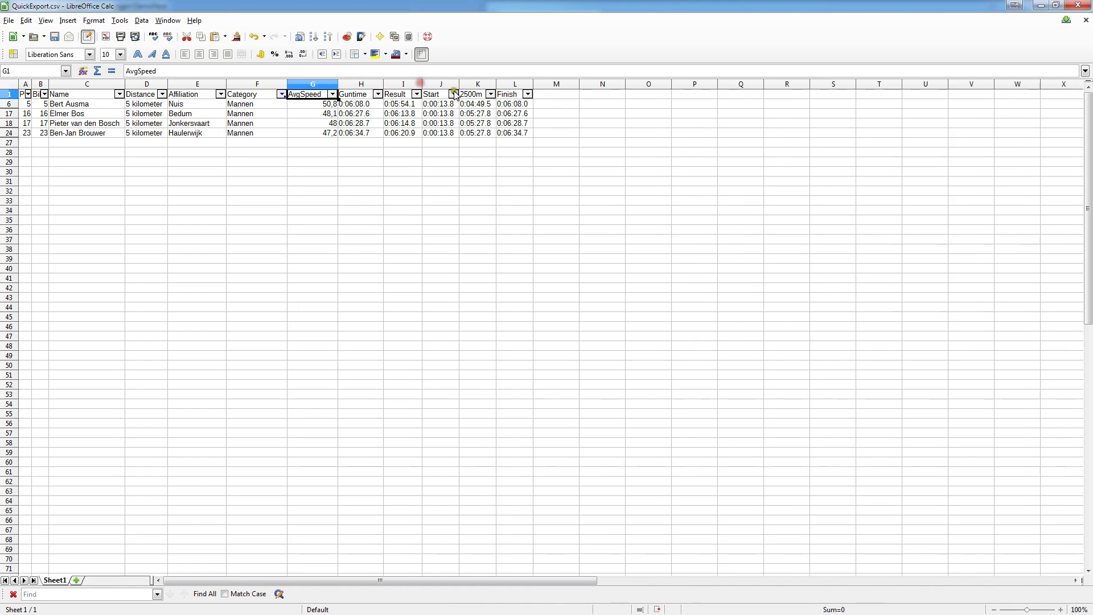
Check the Start, 2500m and Finish times of the first filtered contestant, and close QuickExport.csv without saving.
left_click(441, 104)
left_click(478, 105)
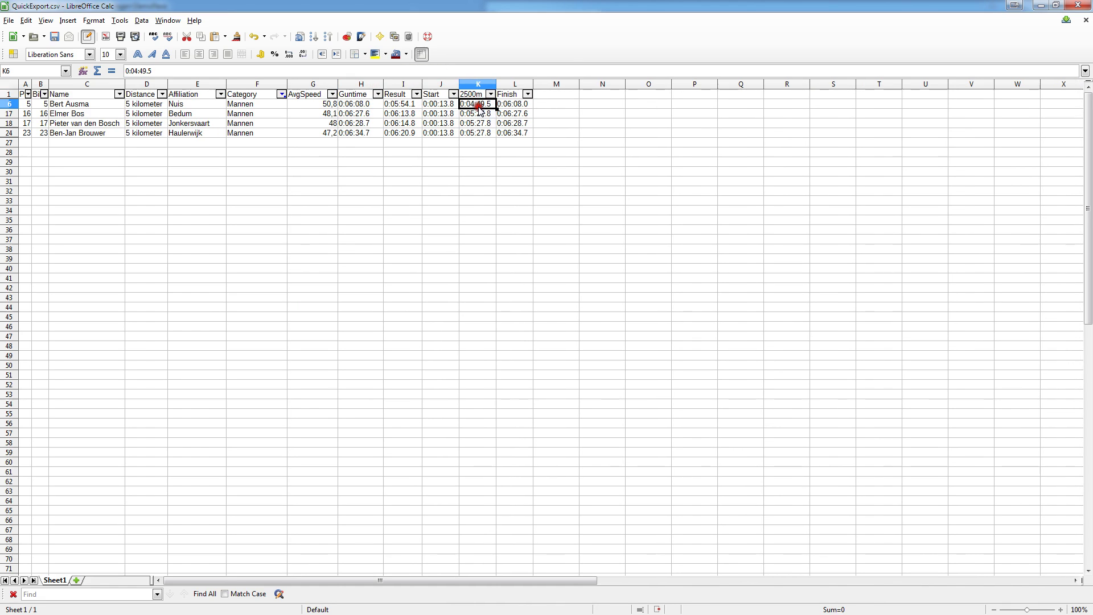
left_click(515, 104)
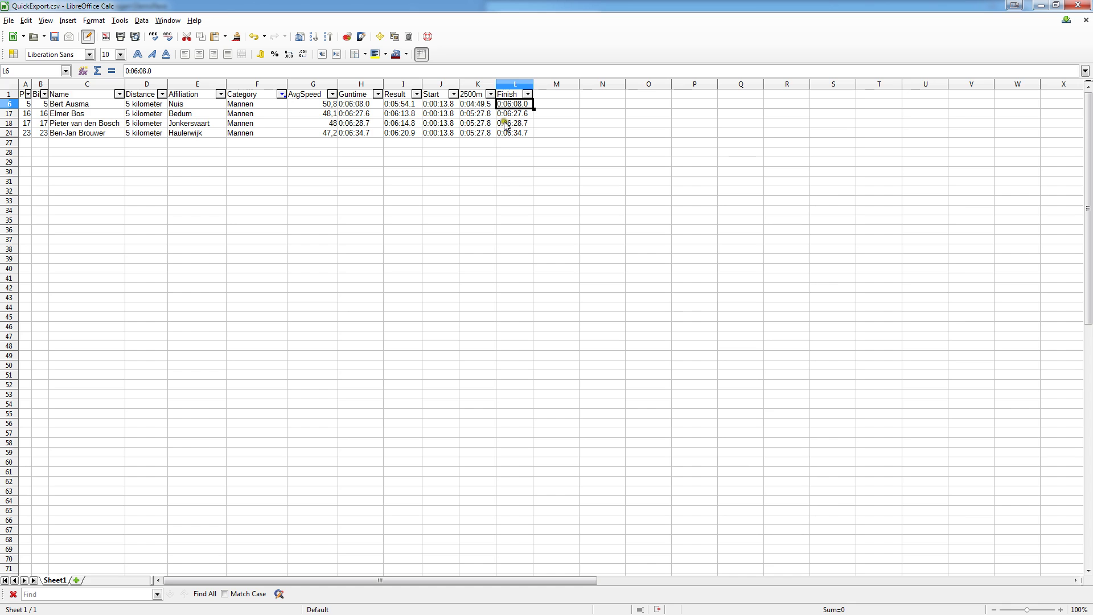
left_click(1081, 8)
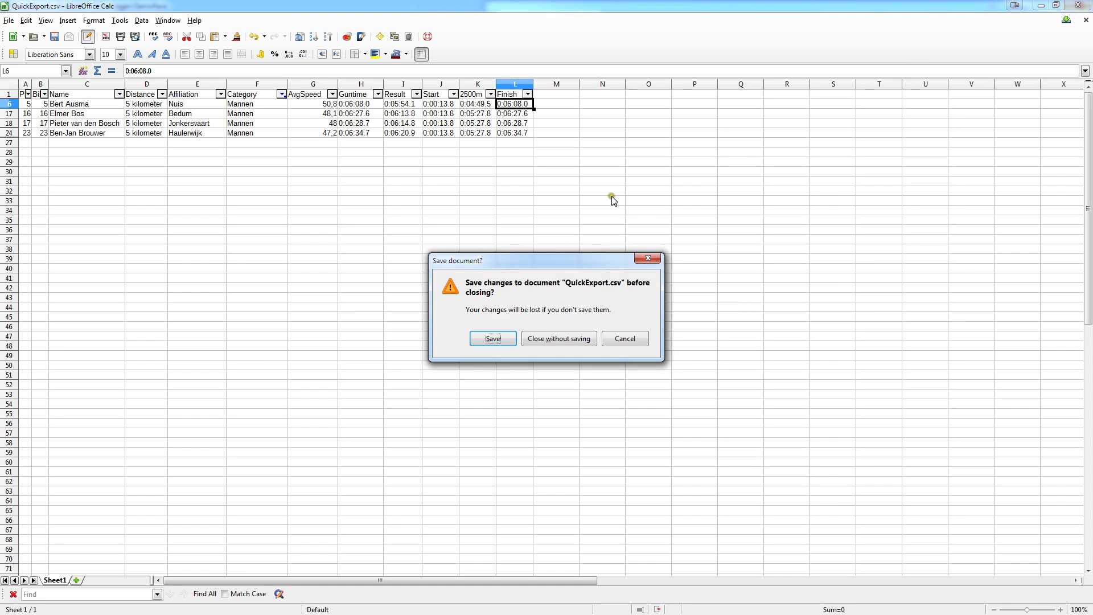
left_click(573, 338)
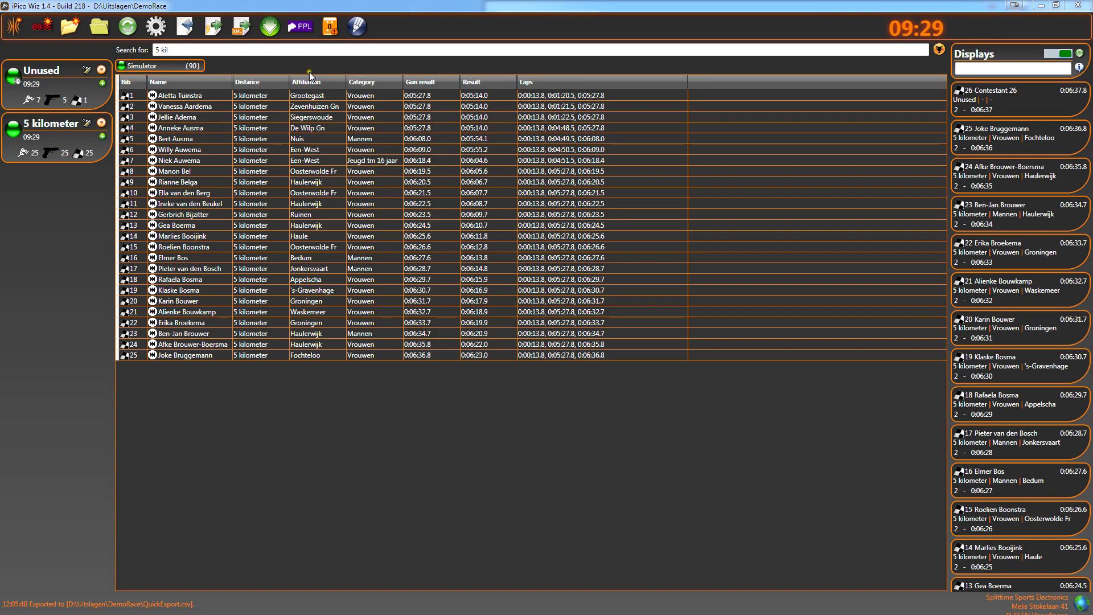
Export the contestants from iPico Wiz to an XML file named Export in the DemoRace folder.
left_click(240, 32)
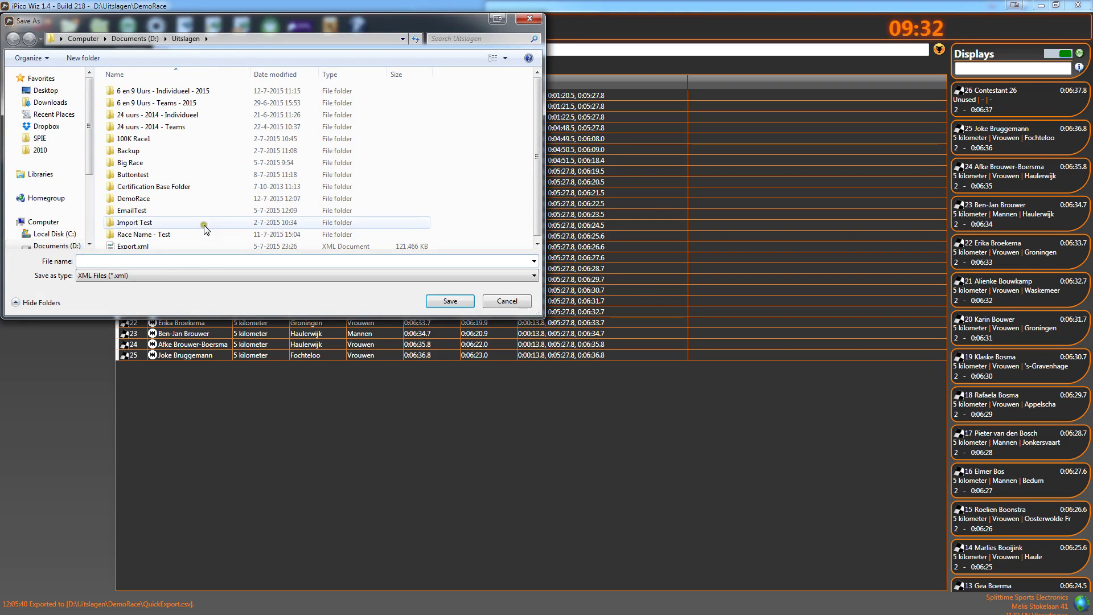
double_click(160, 198)
left_click(129, 262)
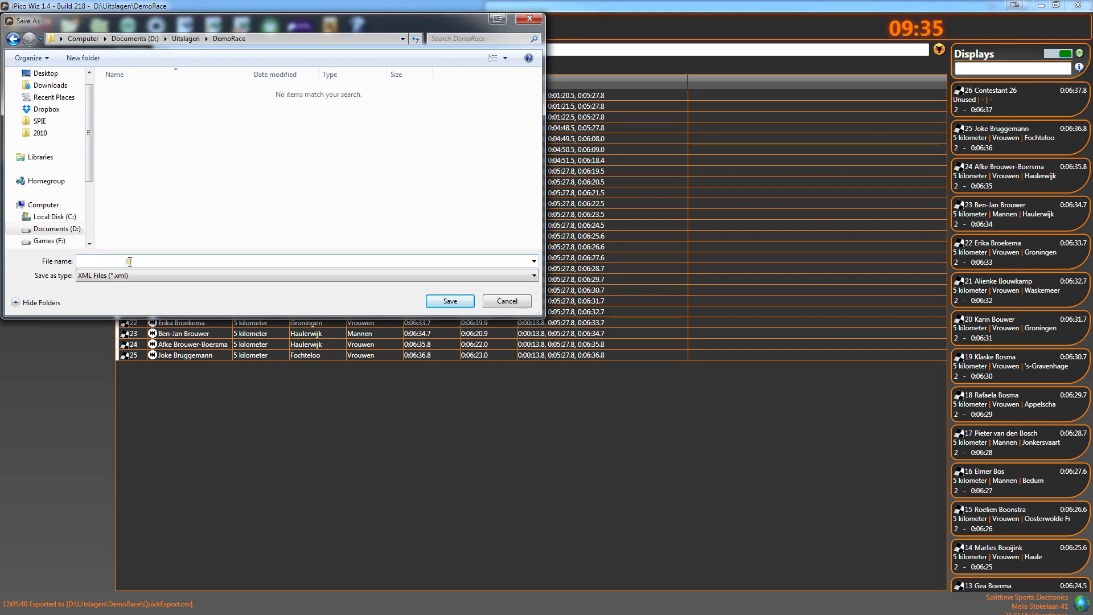
type("Export")
key("Return")
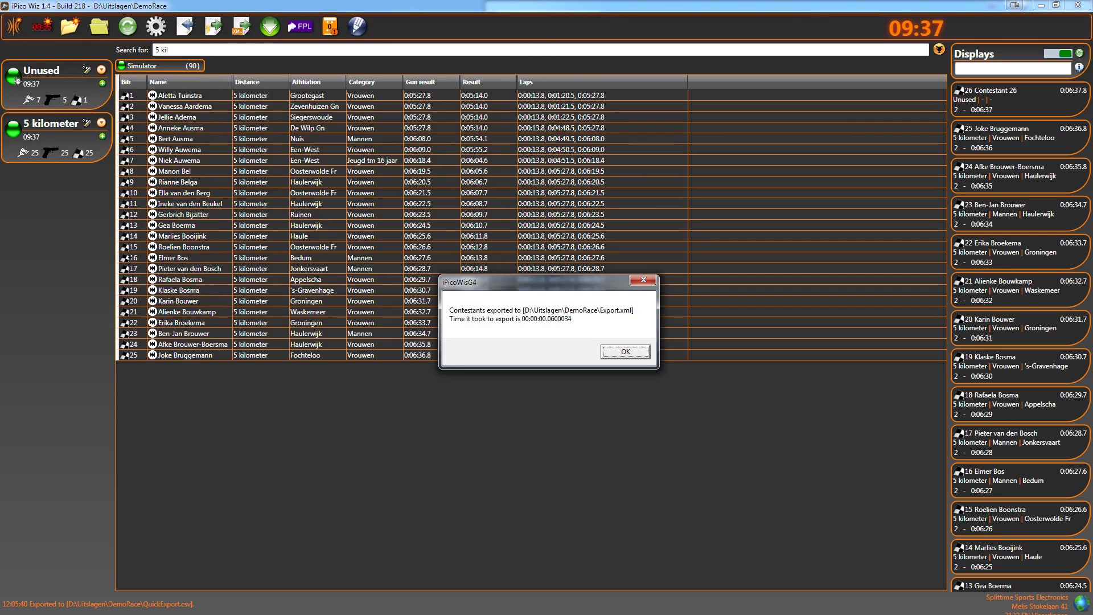
left_click(642, 351)
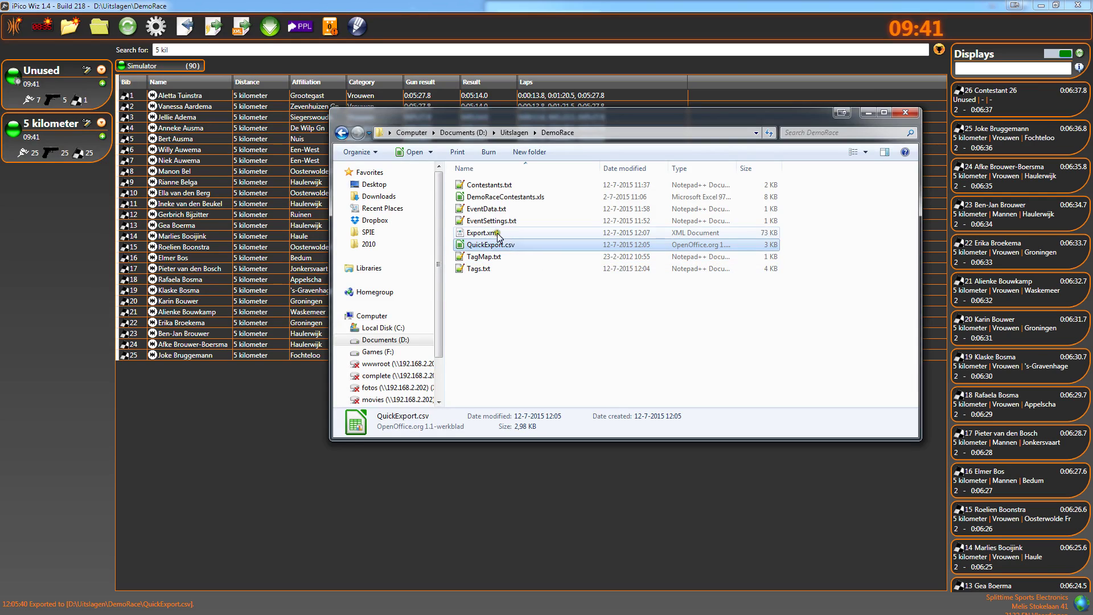
Open Export.xml from the DemoRace folder, review the contestant and checkpoint records throughout, and close the file and folder.
double_click(497, 233)
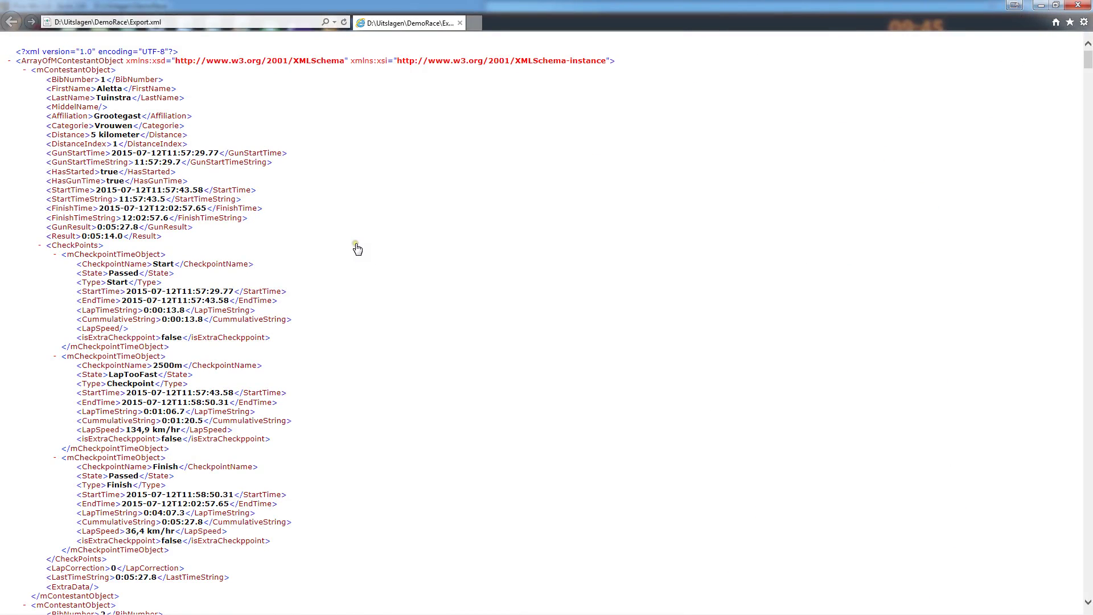
scroll(283, 310, "down", 5)
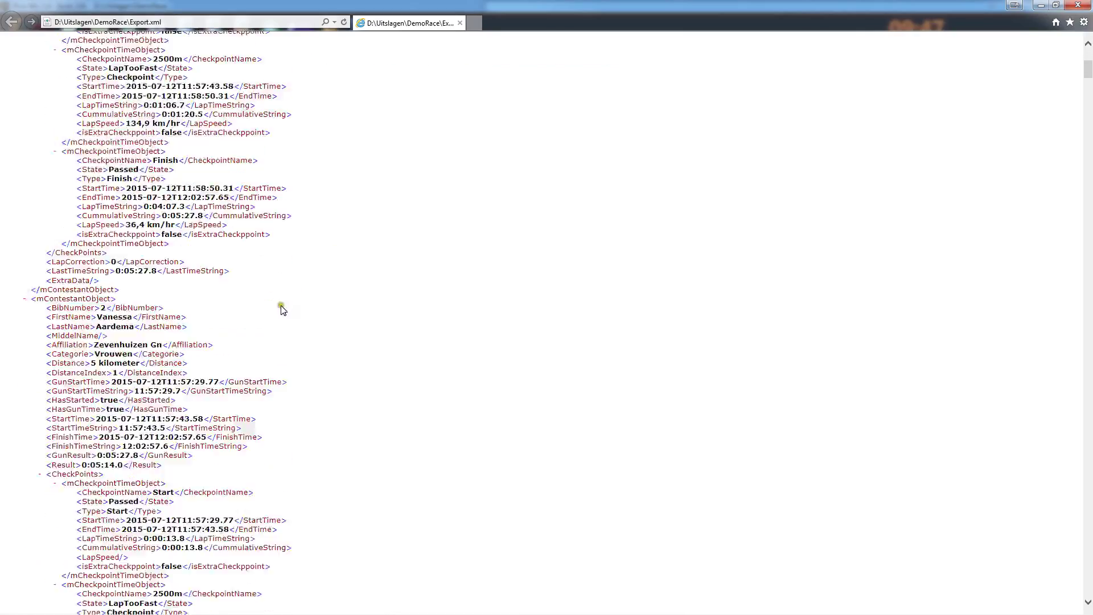
scroll(283, 310, "down", 15)
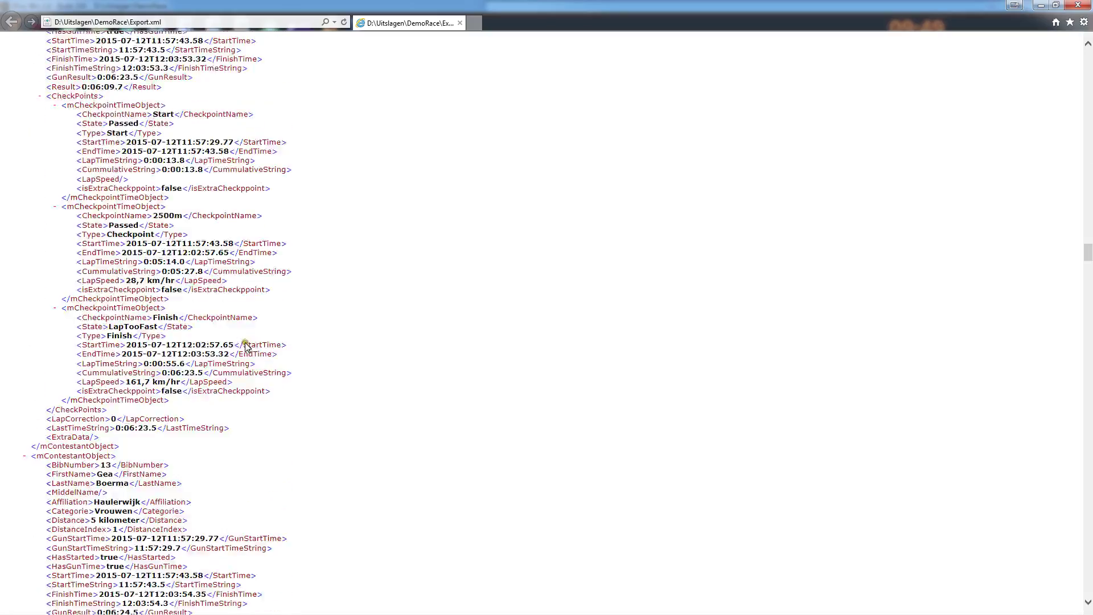
scroll(246, 346, "down", 15)
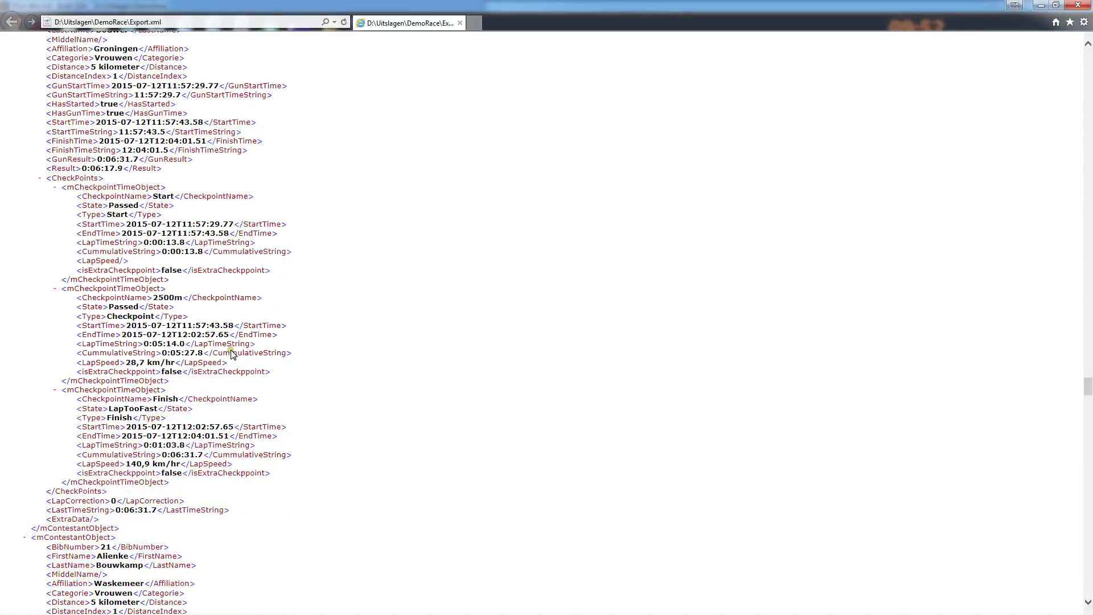
scroll(233, 353, "down", 10)
scroll(228, 356, "up", 15)
scroll(240, 369, "up", 15)
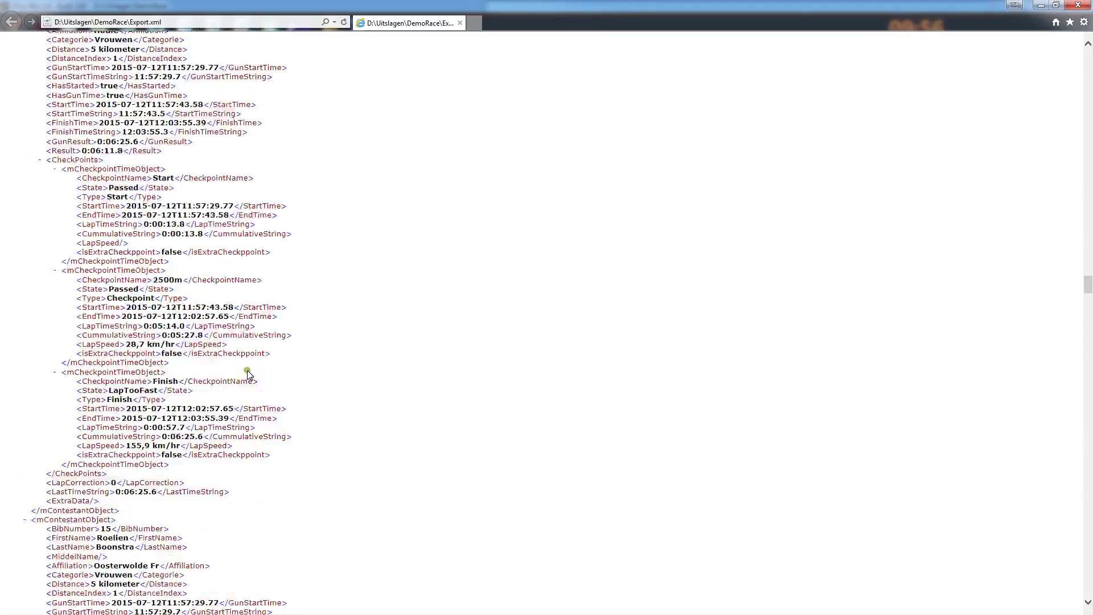
scroll(248, 379, "up", 15)
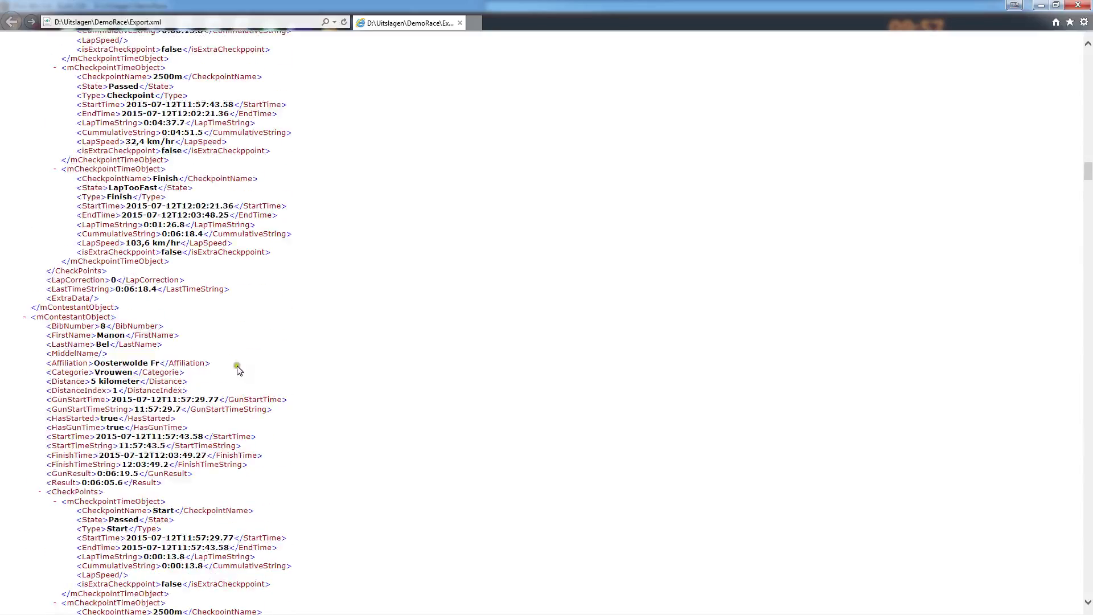
scroll(243, 384, "up", 15)
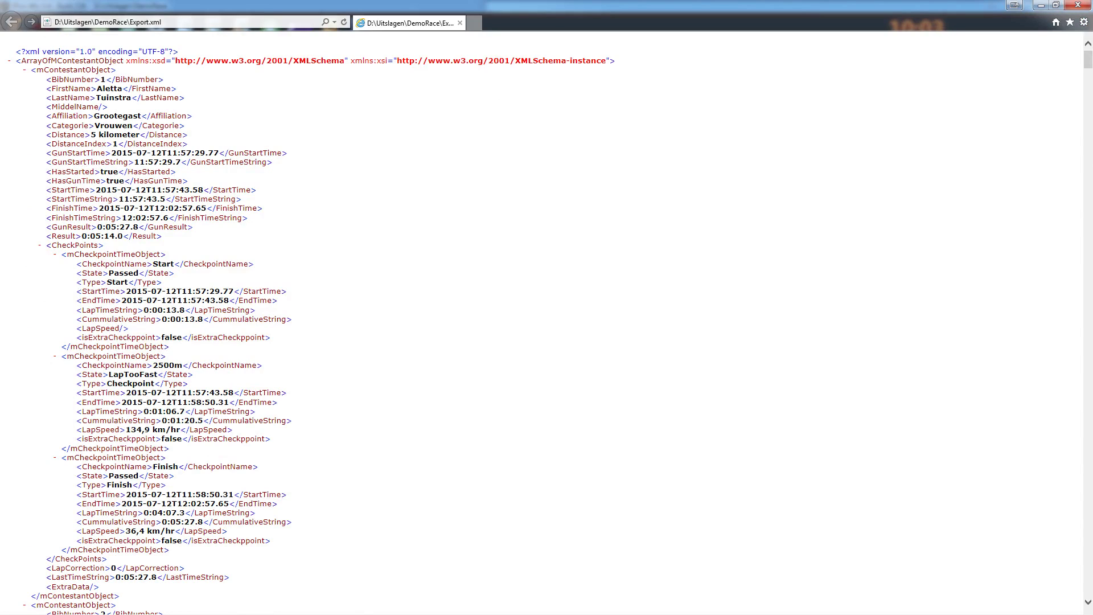
left_click(1079, 5)
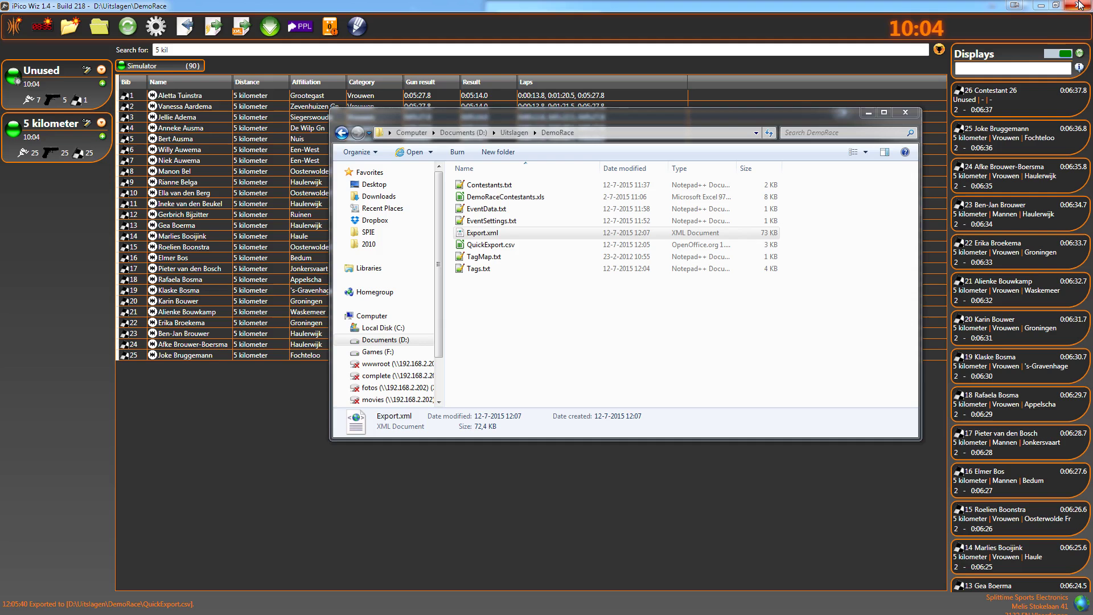
left_click(903, 111)
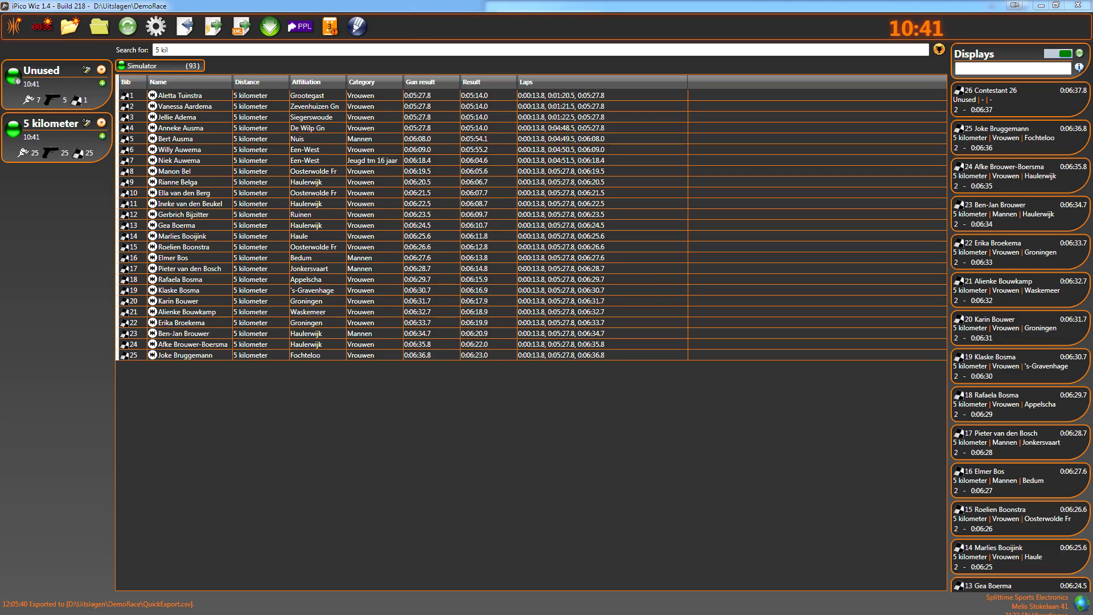
Open the overview of detected tags, inspect the first tag's read details including TagID and TagIDString, and close it.
left_click(331, 28)
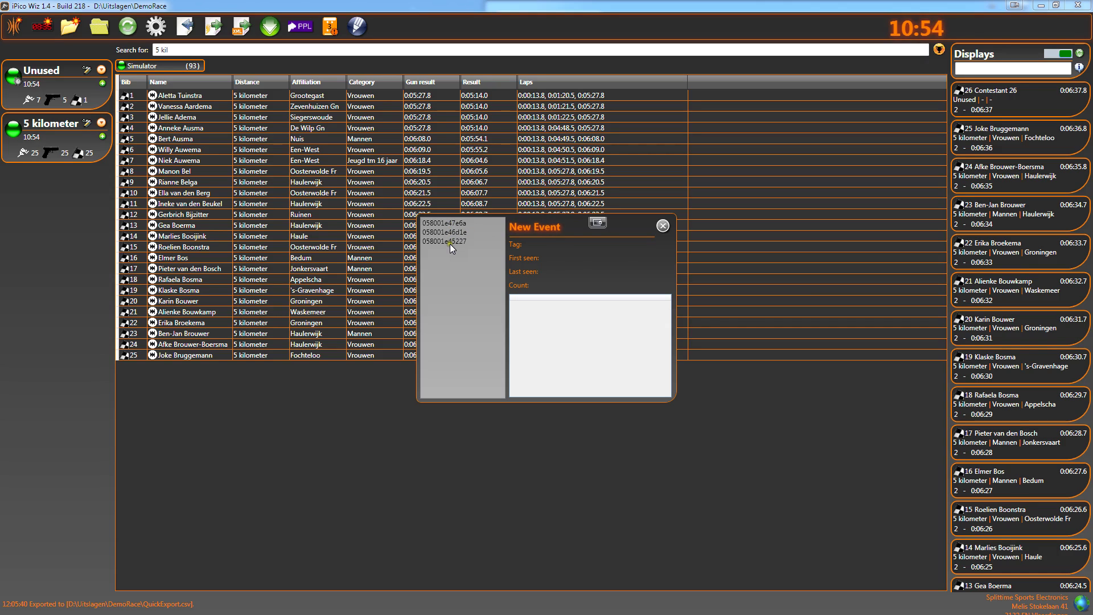
left_click(453, 224)
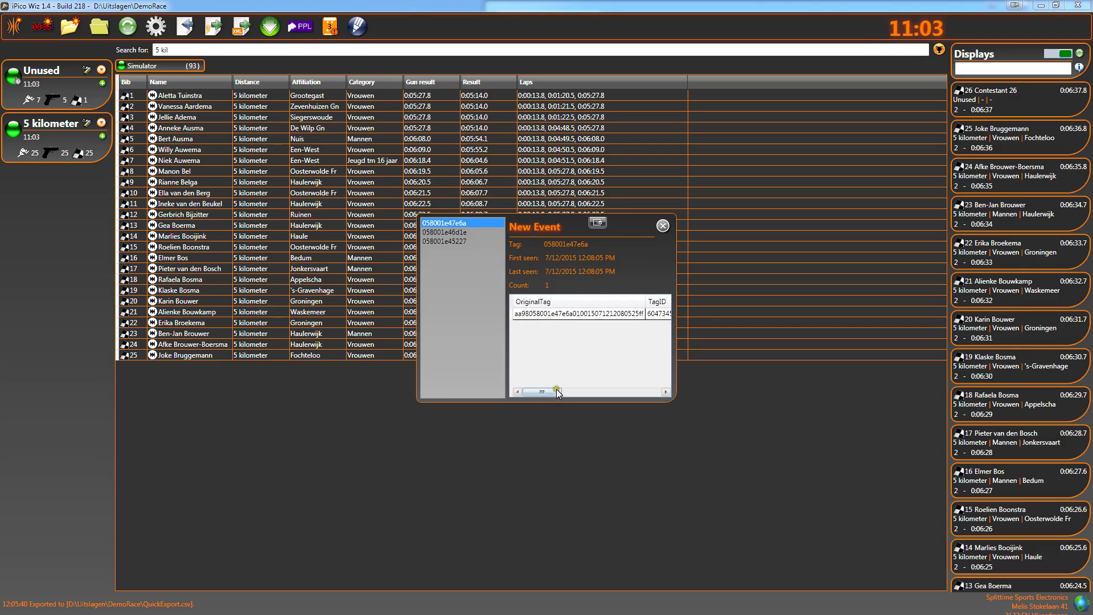
left_click_drag(545, 393, 578, 375)
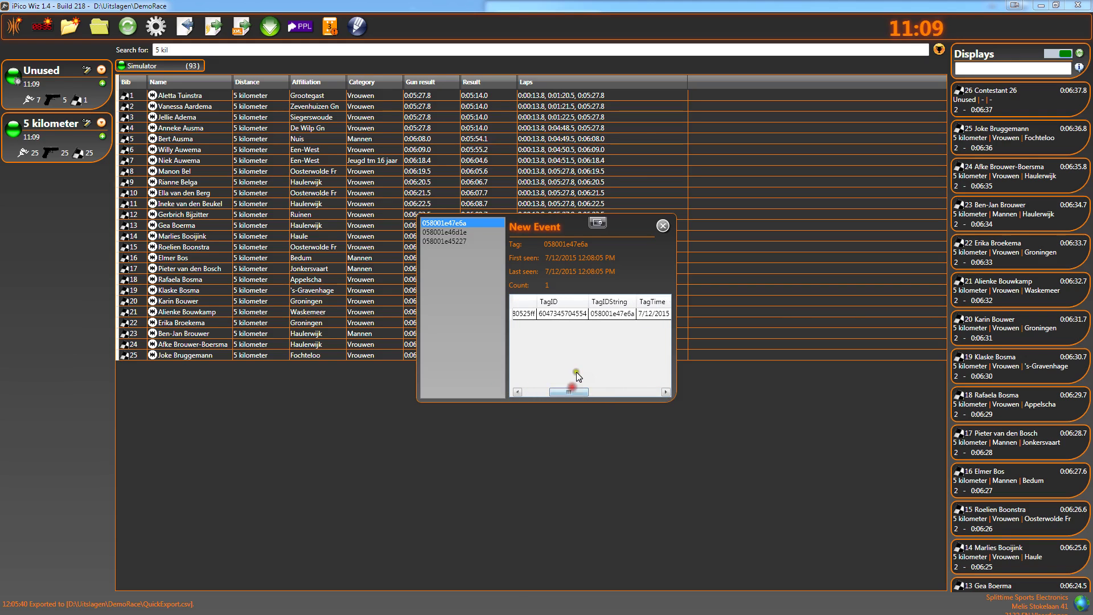
left_click(570, 314)
left_click(603, 313)
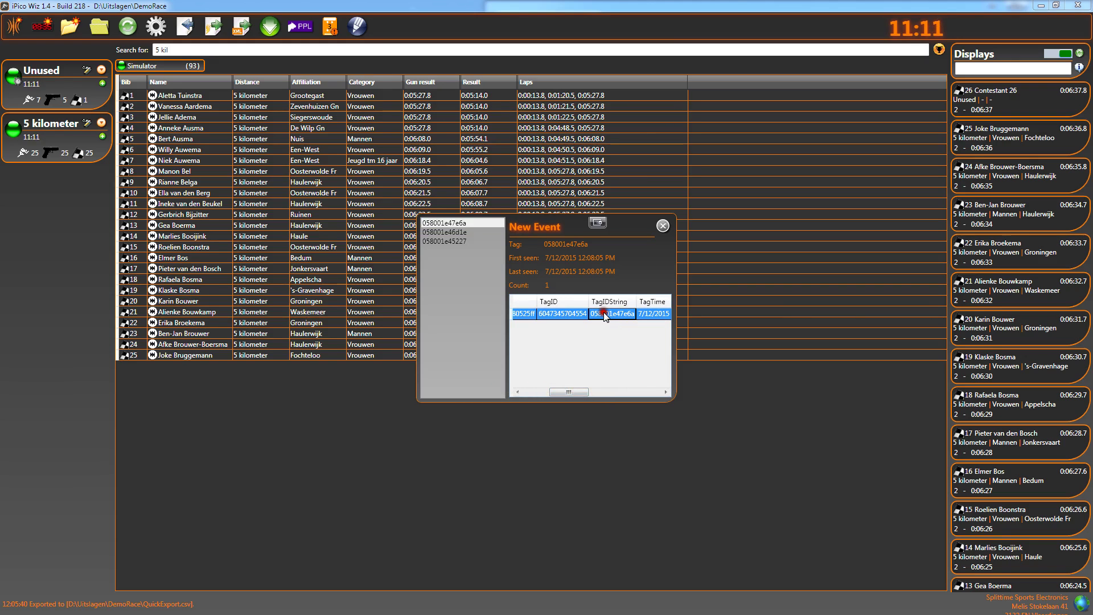
left_click(663, 226)
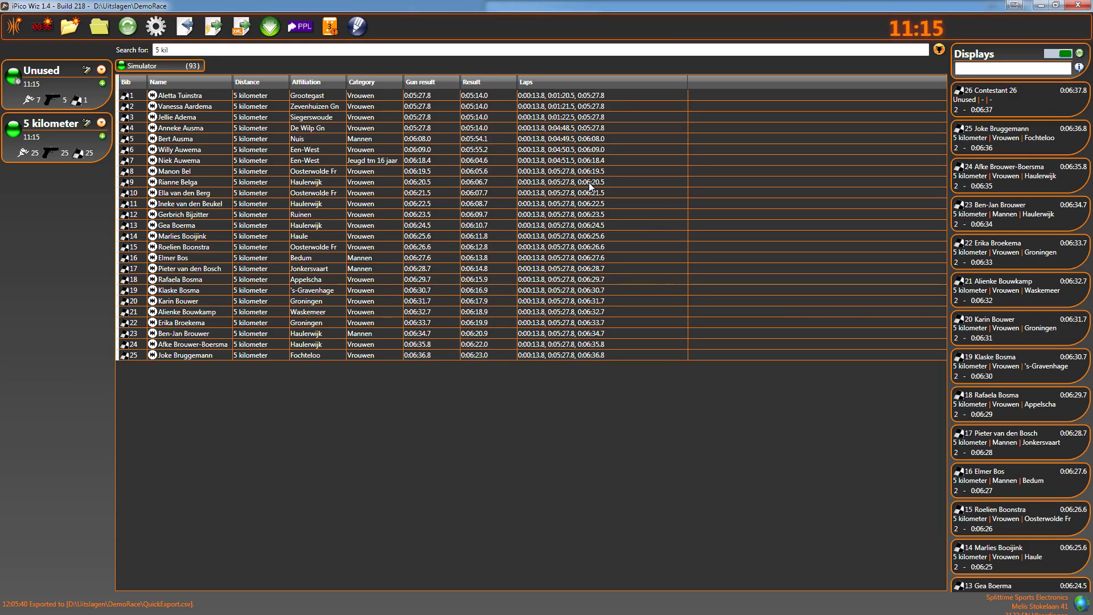